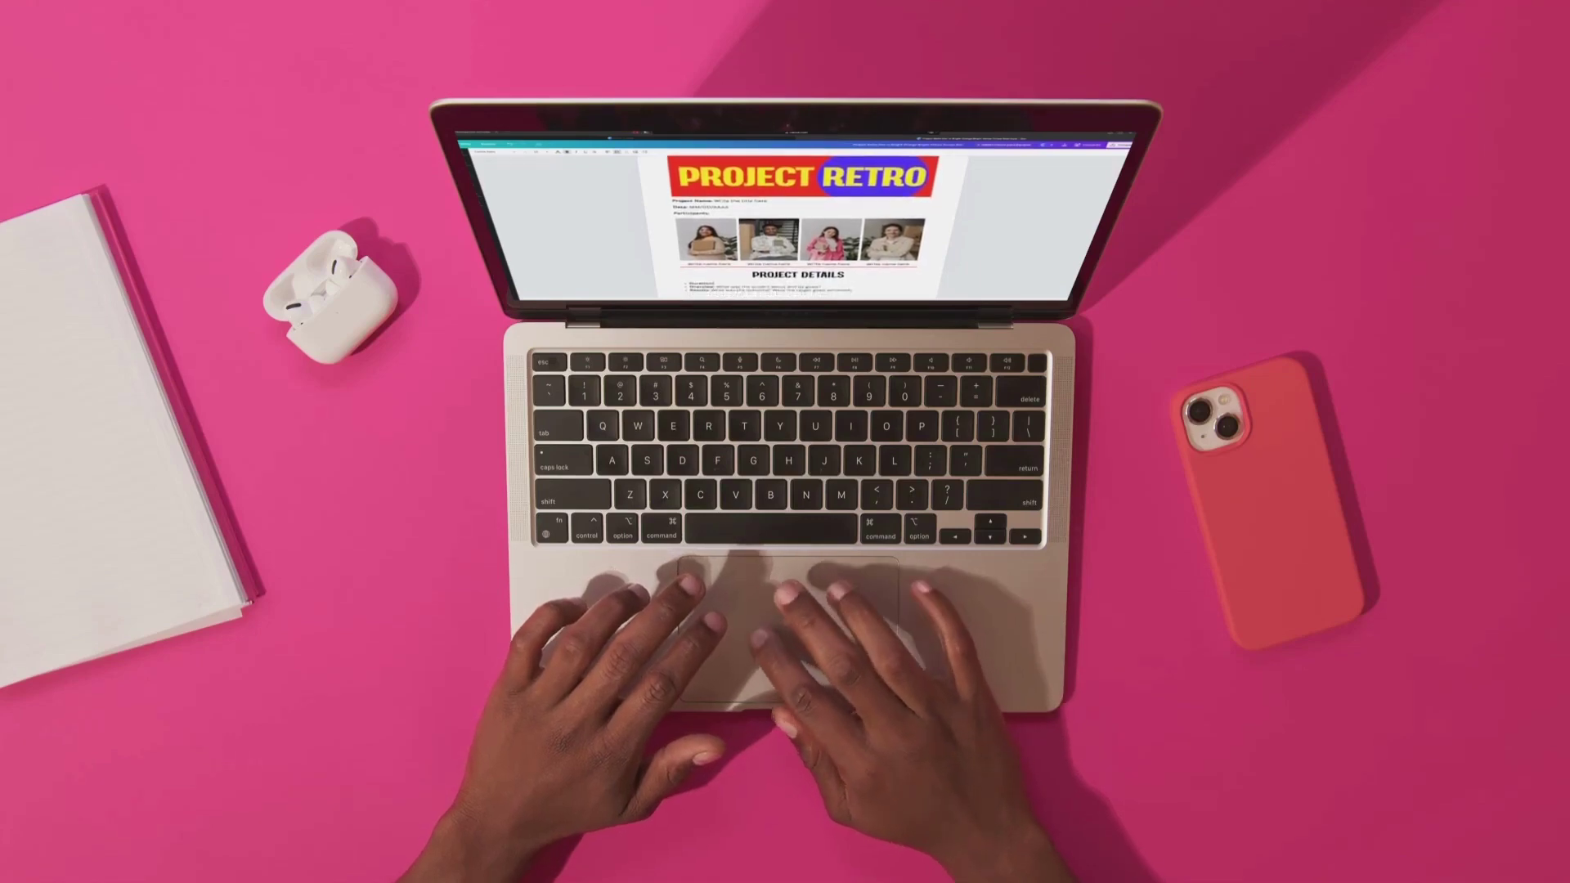
pyautogui.scroll(-2, 802, 238)
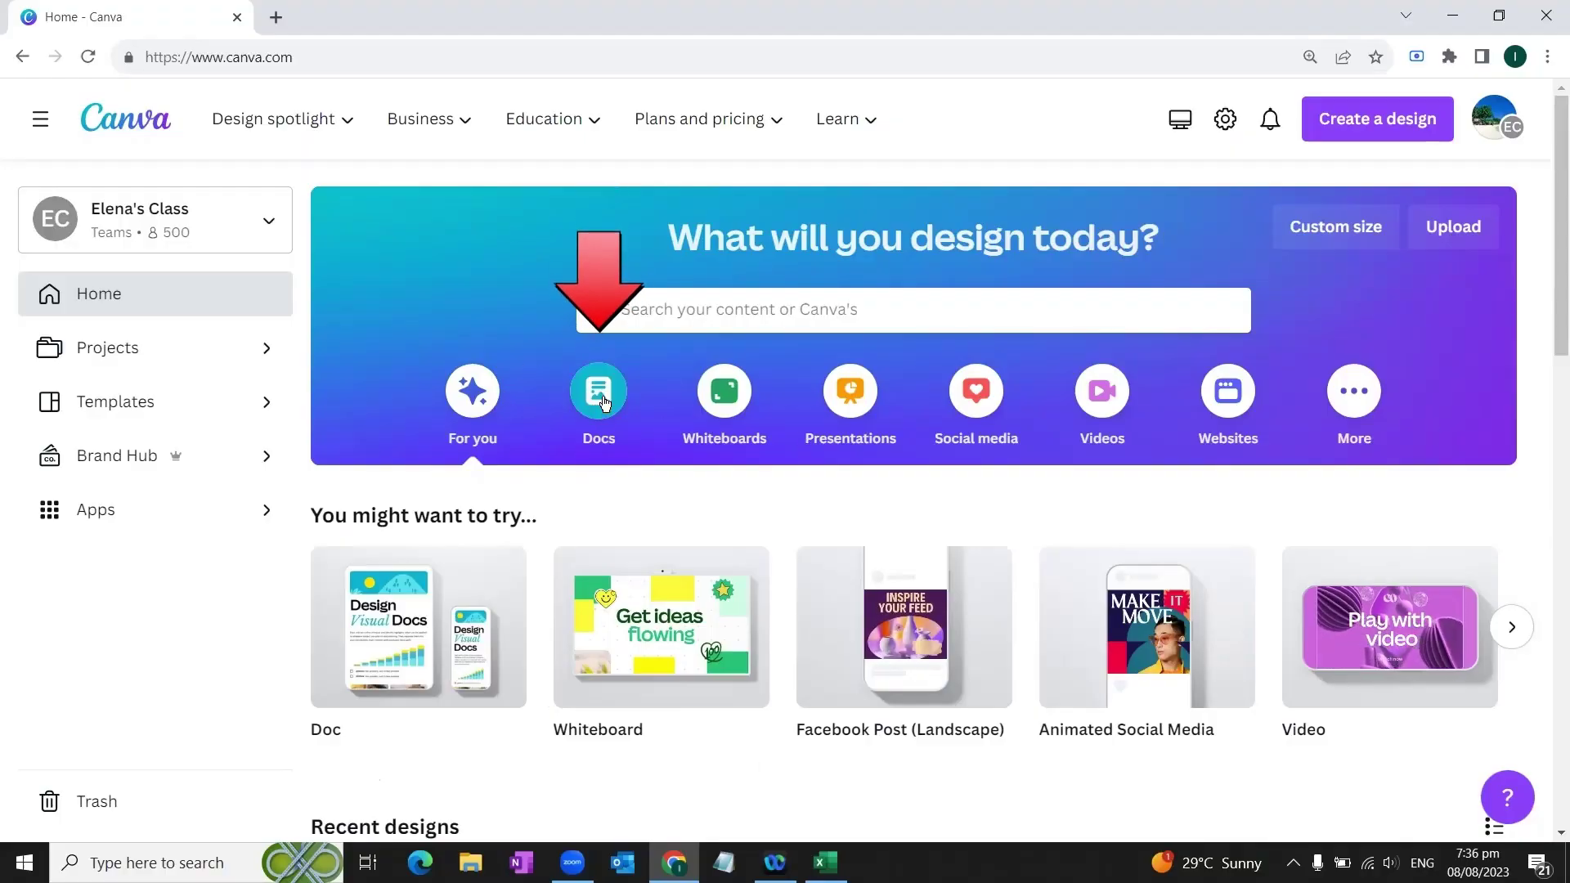
# - Create a new blank Doc from the Docs category on the Canva home page
pyautogui.click(603, 406)
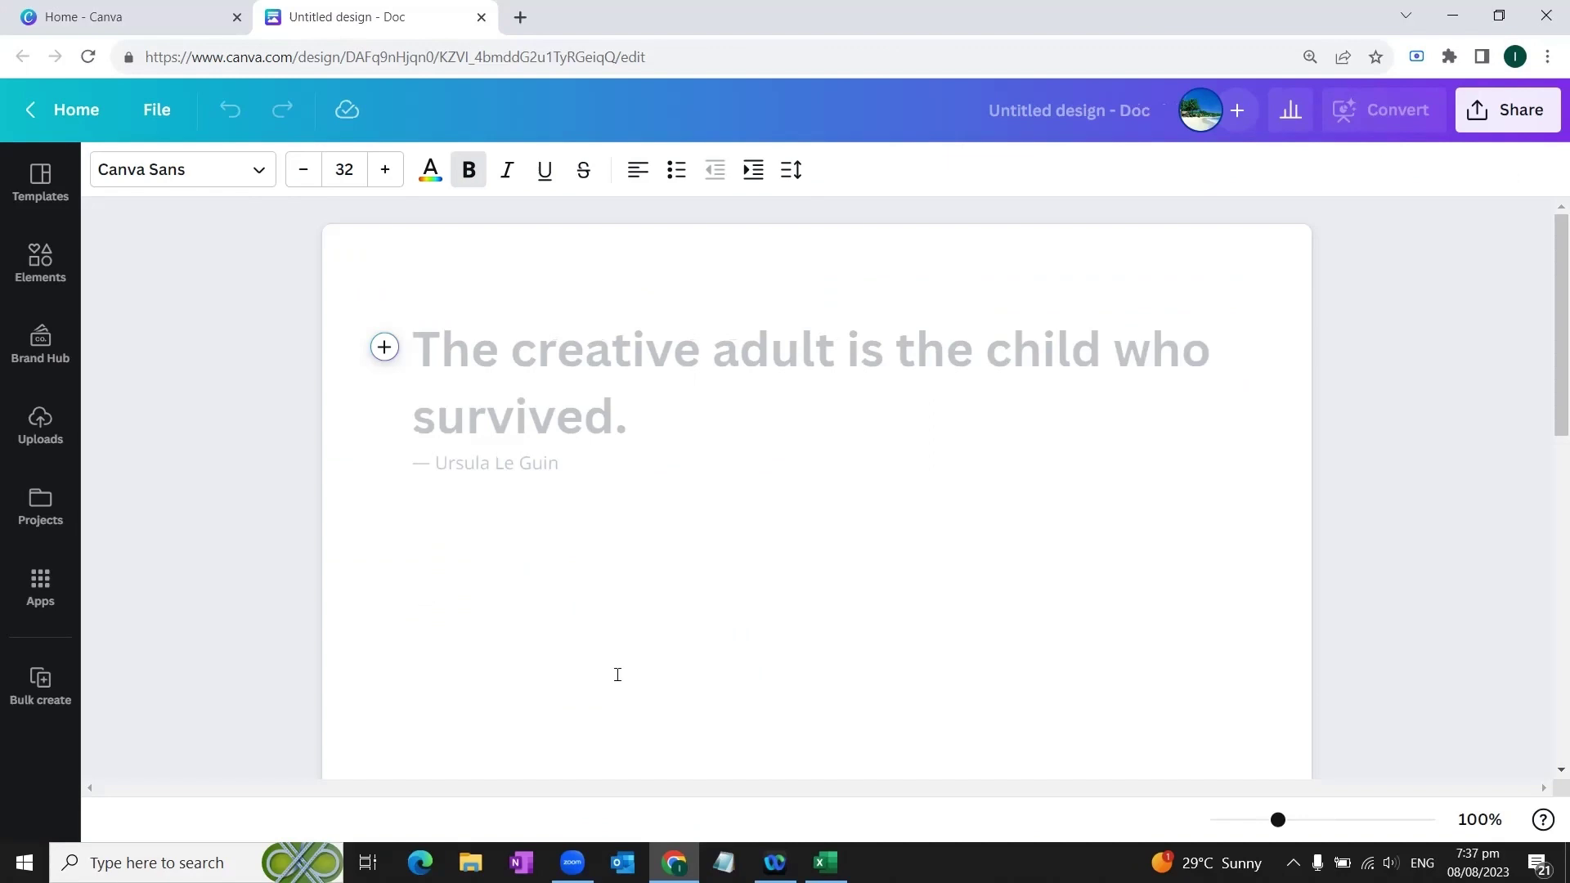
pyautogui.scroll(3, 615, 667)
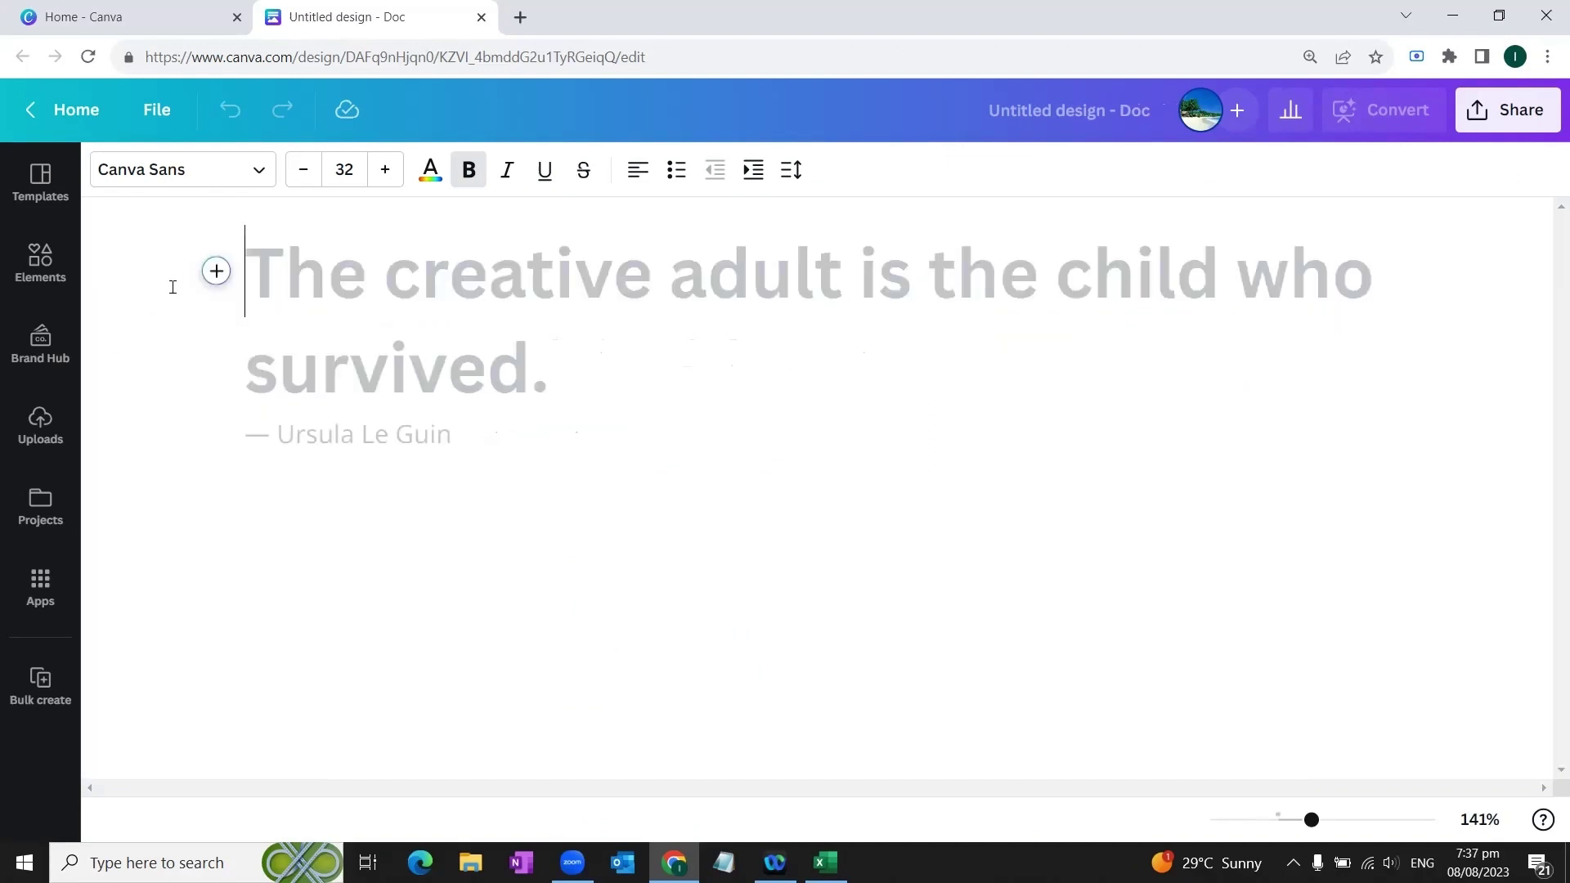
# - Generate quotes with the Magic Write prompt 'create 30 thought of the day quotes for posting on social media platforms'
pyautogui.click(216, 274)
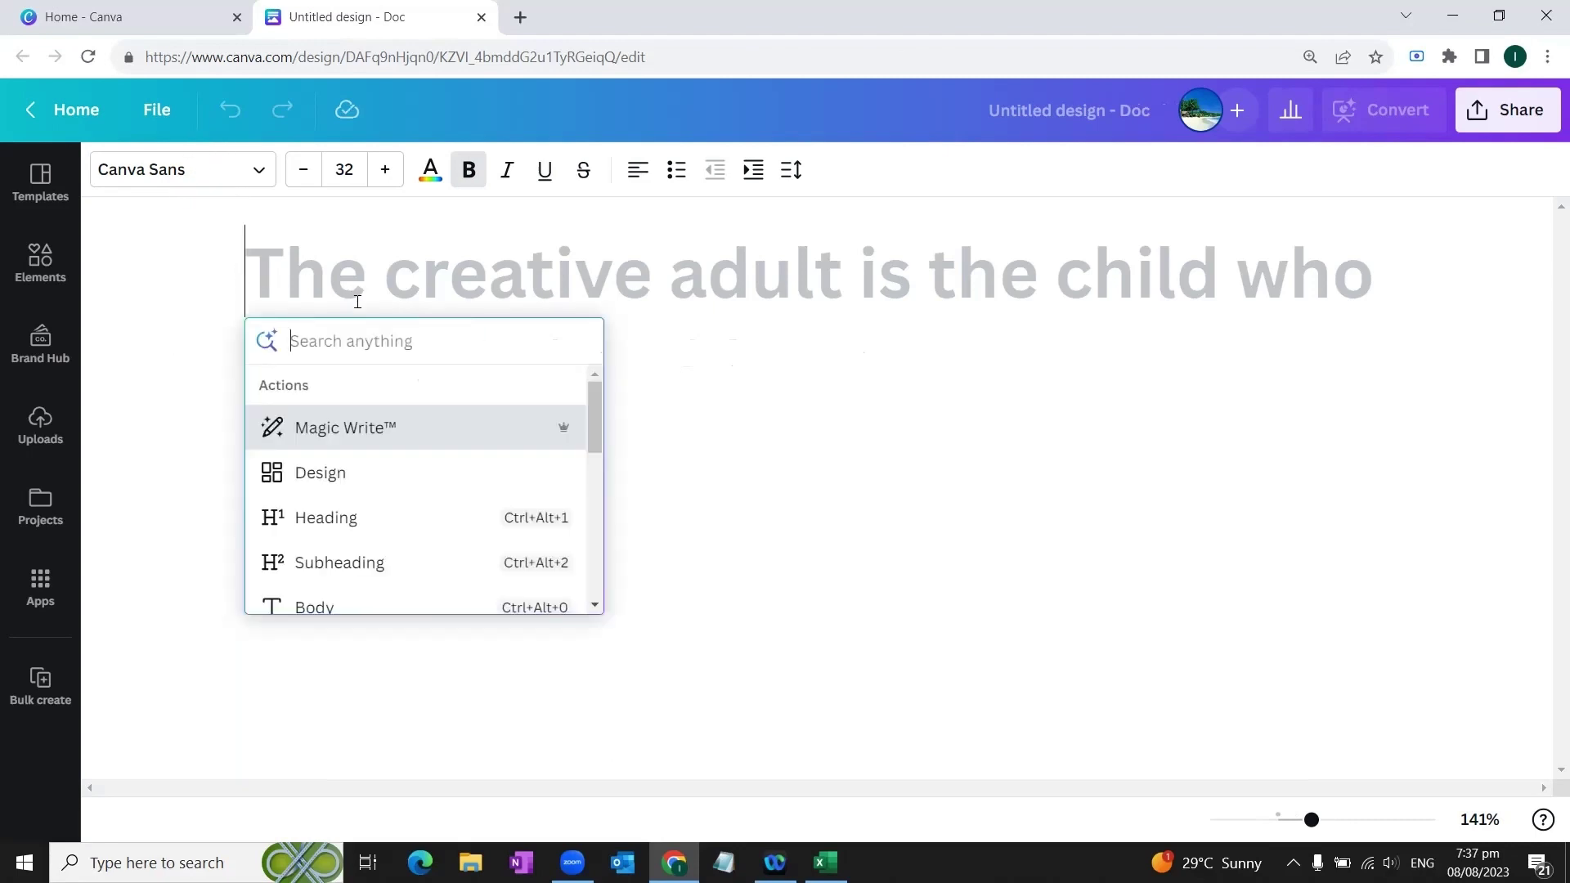
pyautogui.click(369, 428)
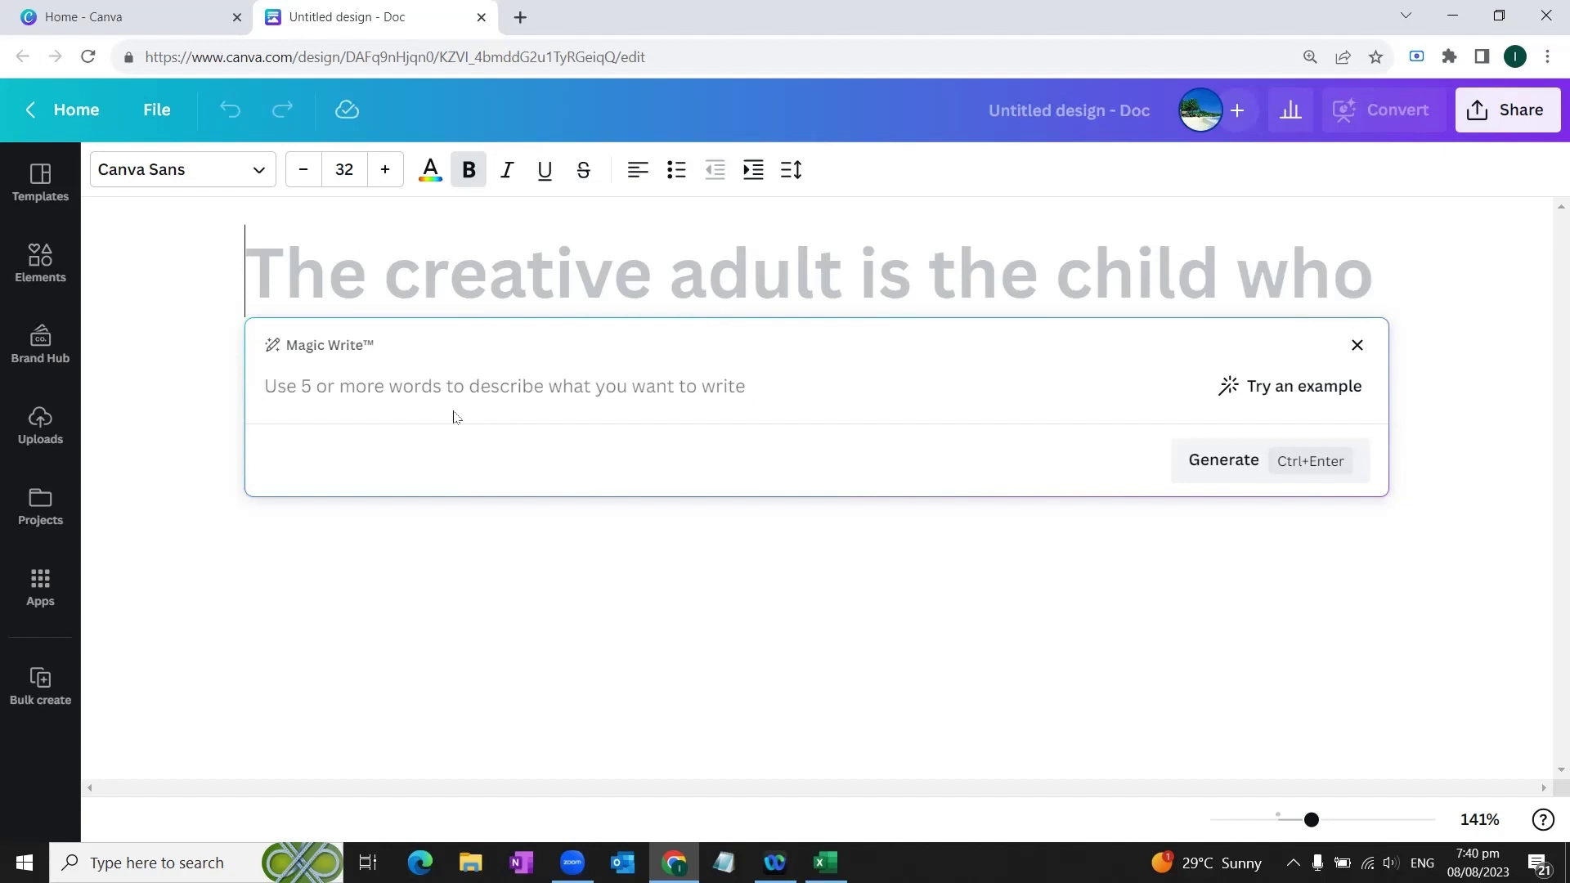
pyautogui.write('create 30 th')
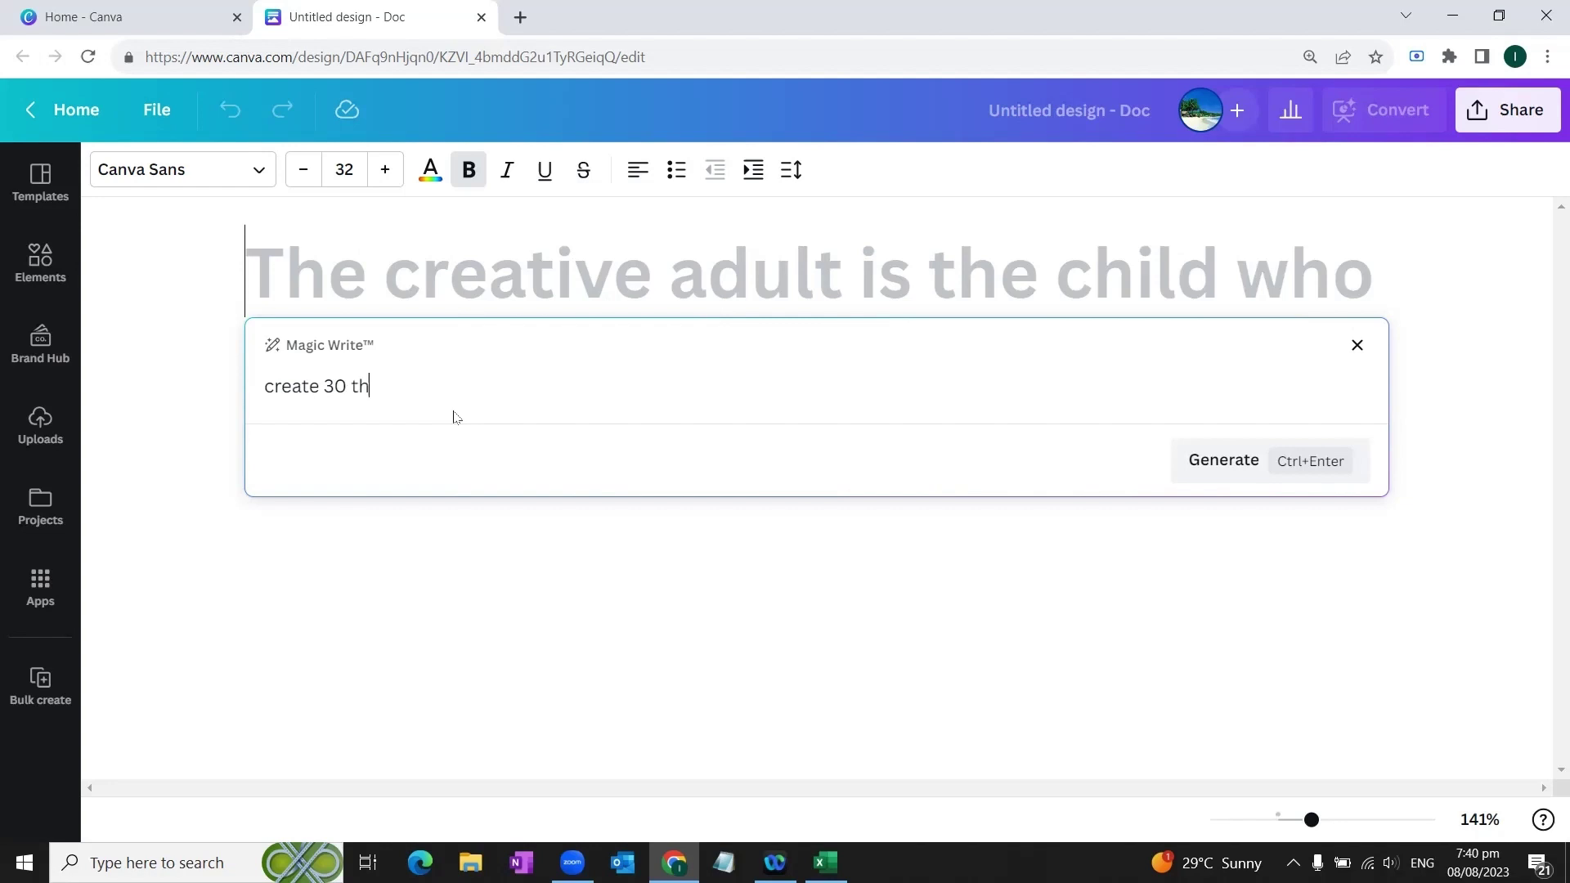
pyautogui.write('ought of the day quotes for posting ')
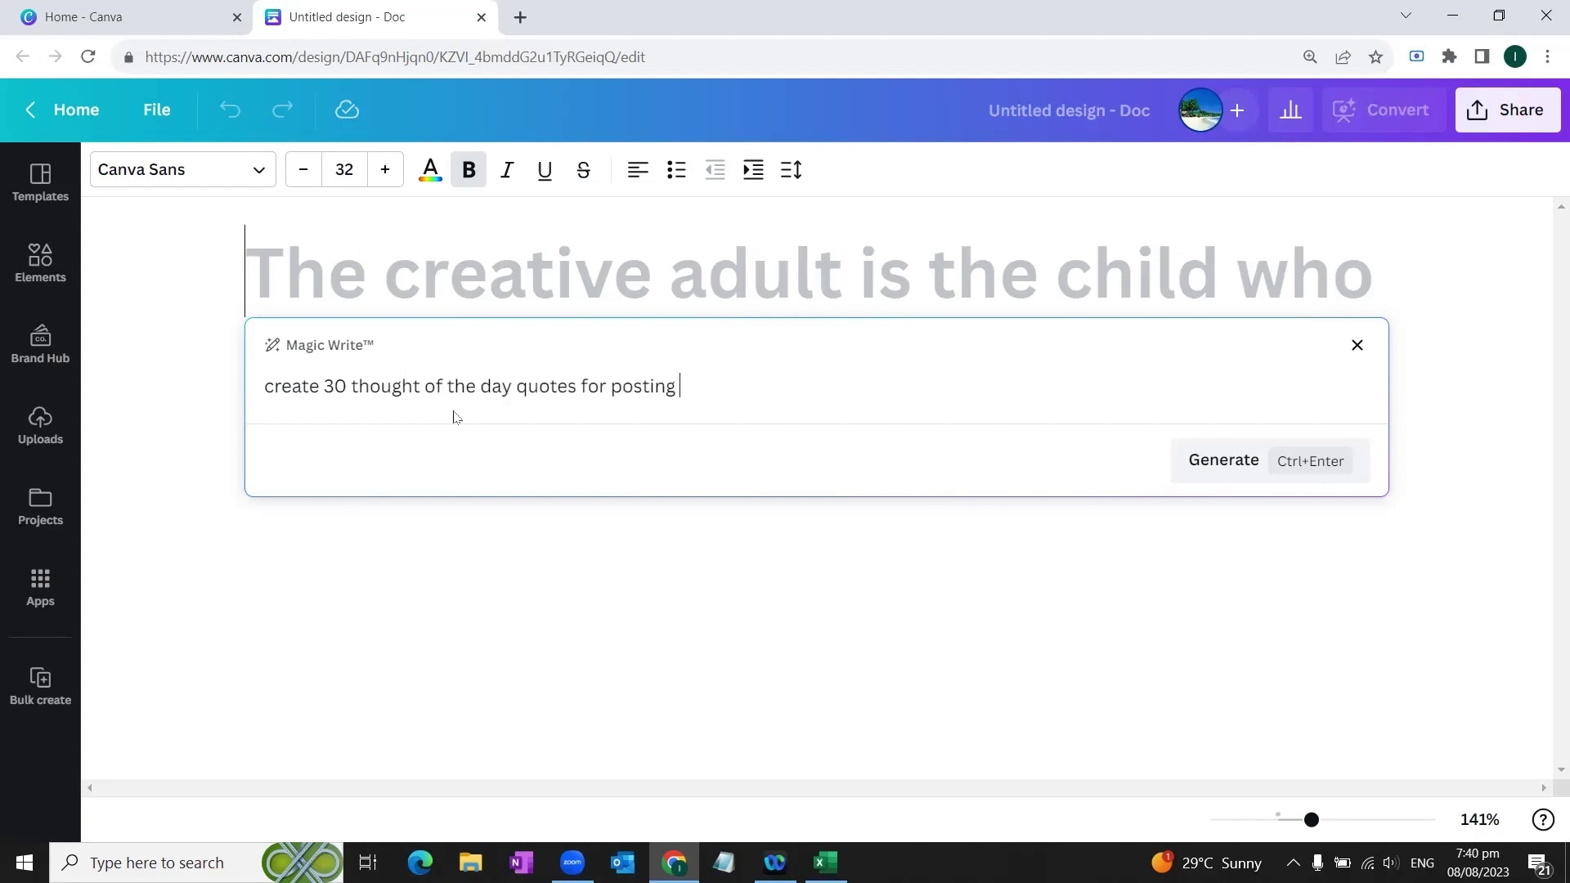
pyautogui.write('on social media platforms')
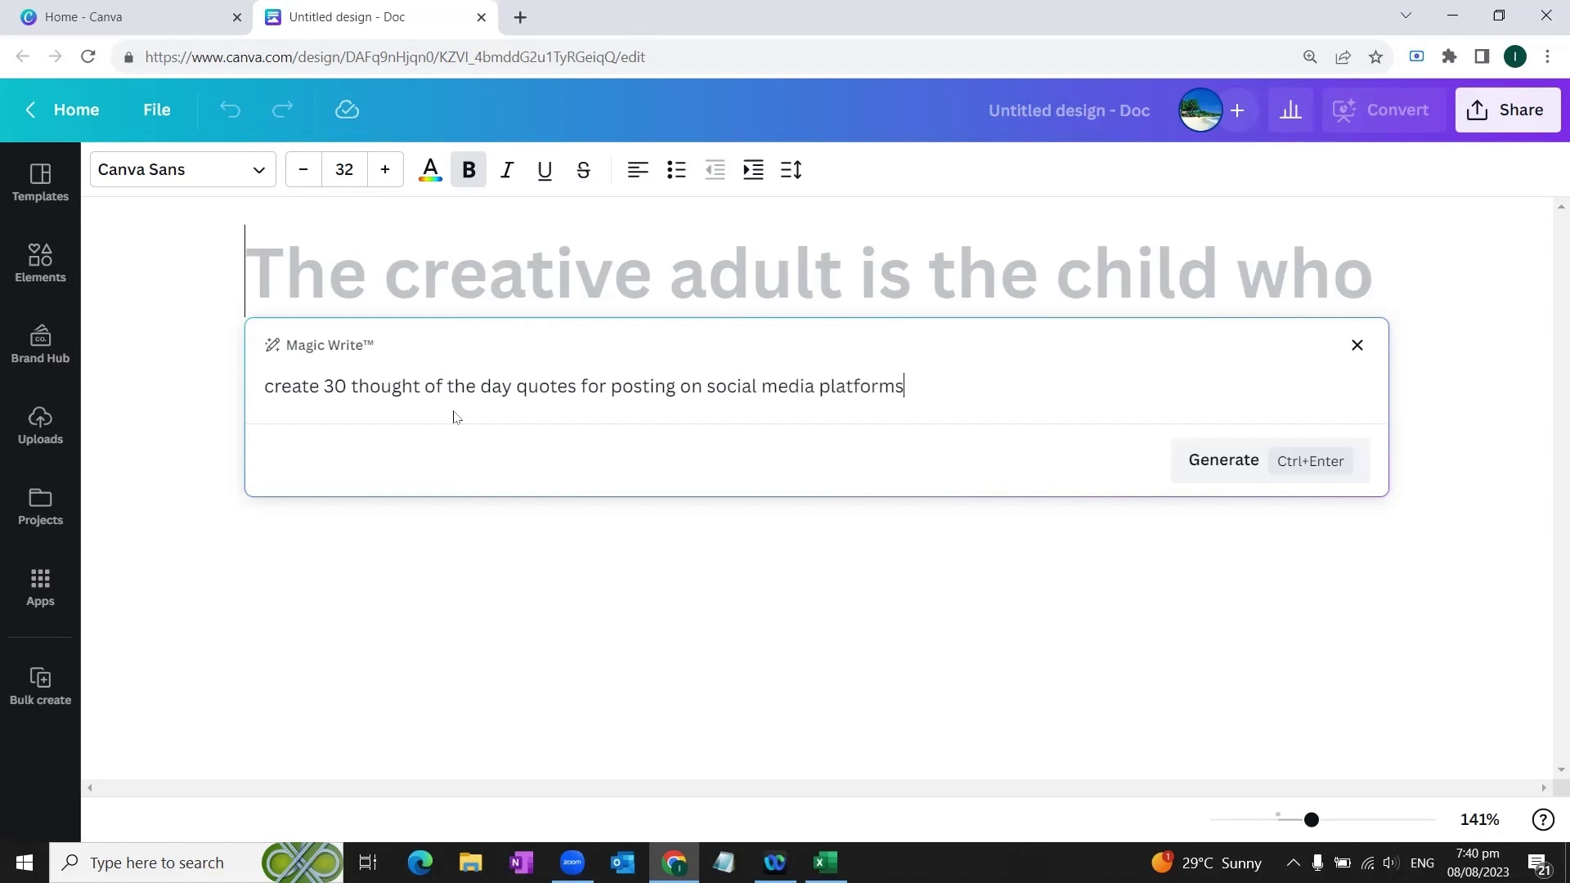
pyautogui.click(1221, 463)
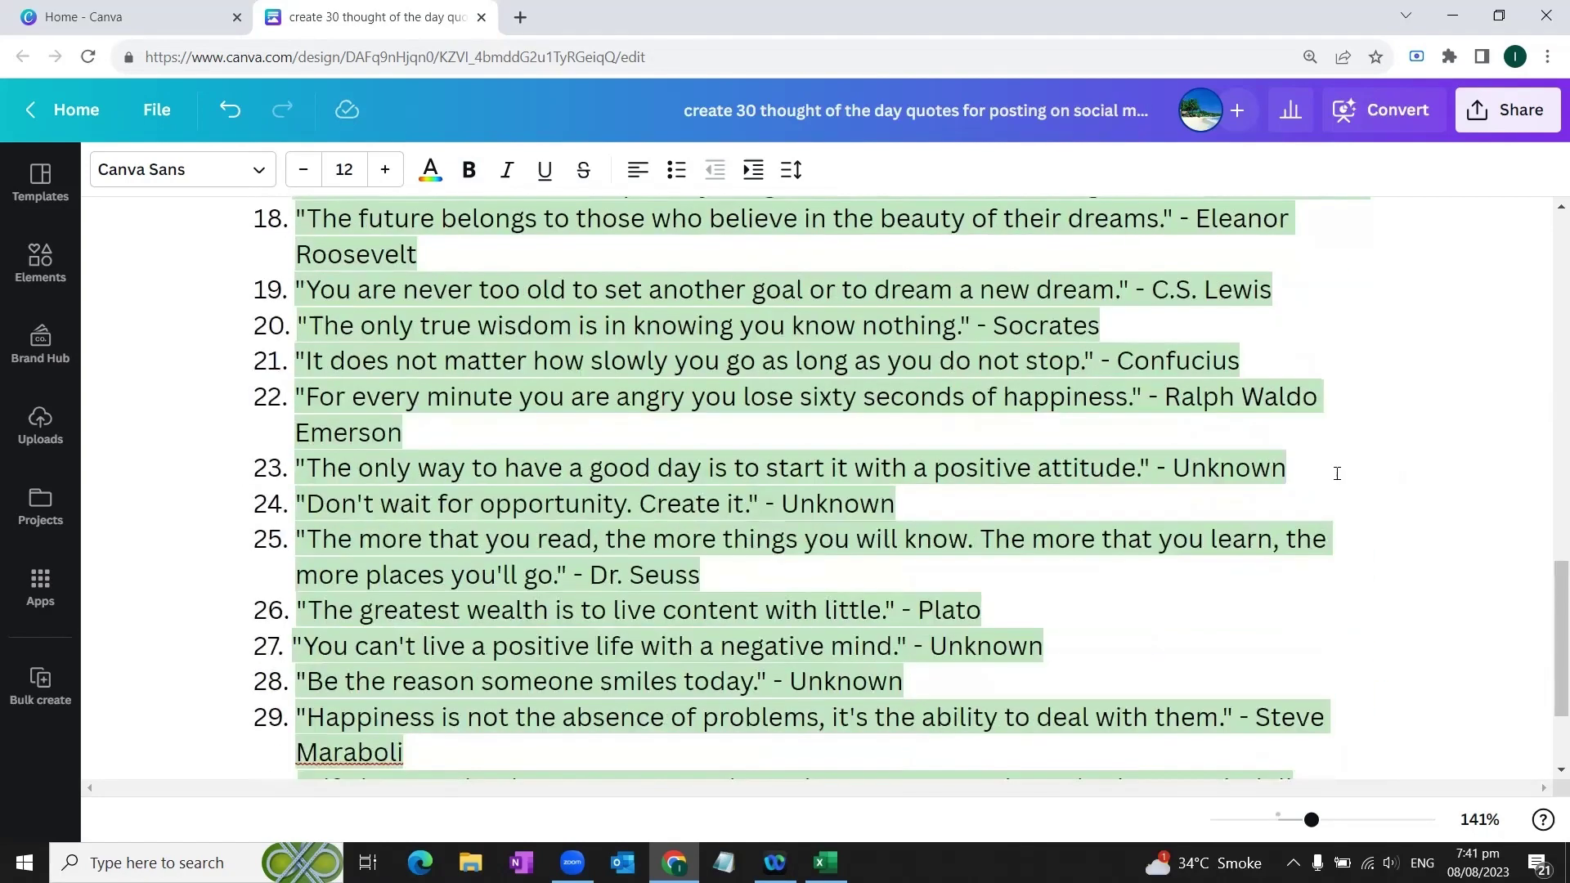
# - Select the whole numbered list of quotes, from quote 1 through quote 30
pyautogui.scroll(8, 1337, 473)
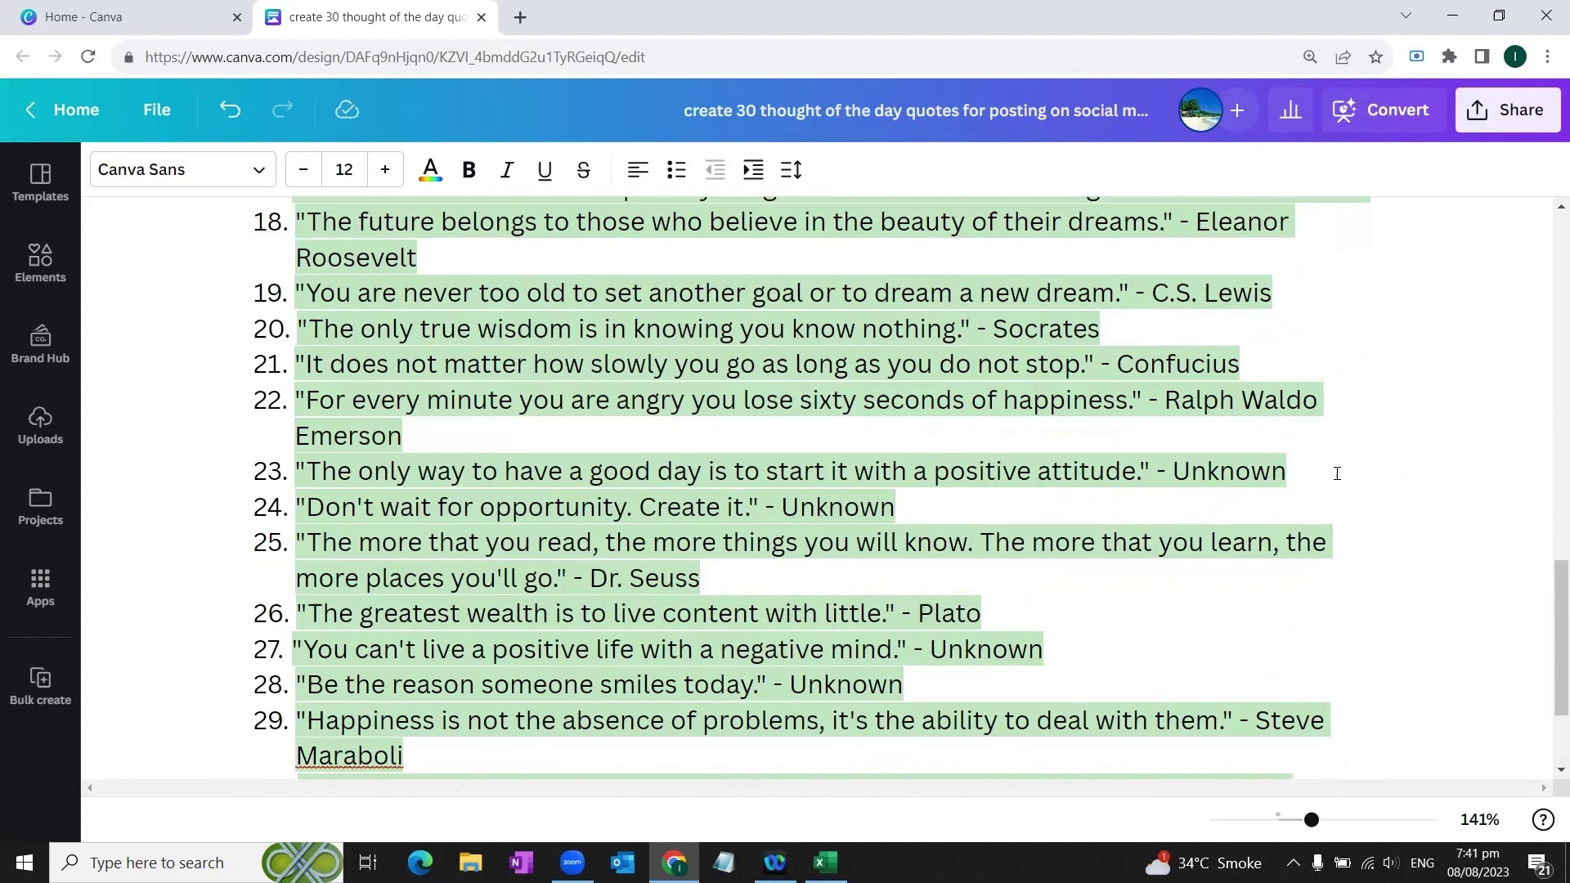
pyautogui.scroll(10, 1337, 474)
pyautogui.click(1321, 634)
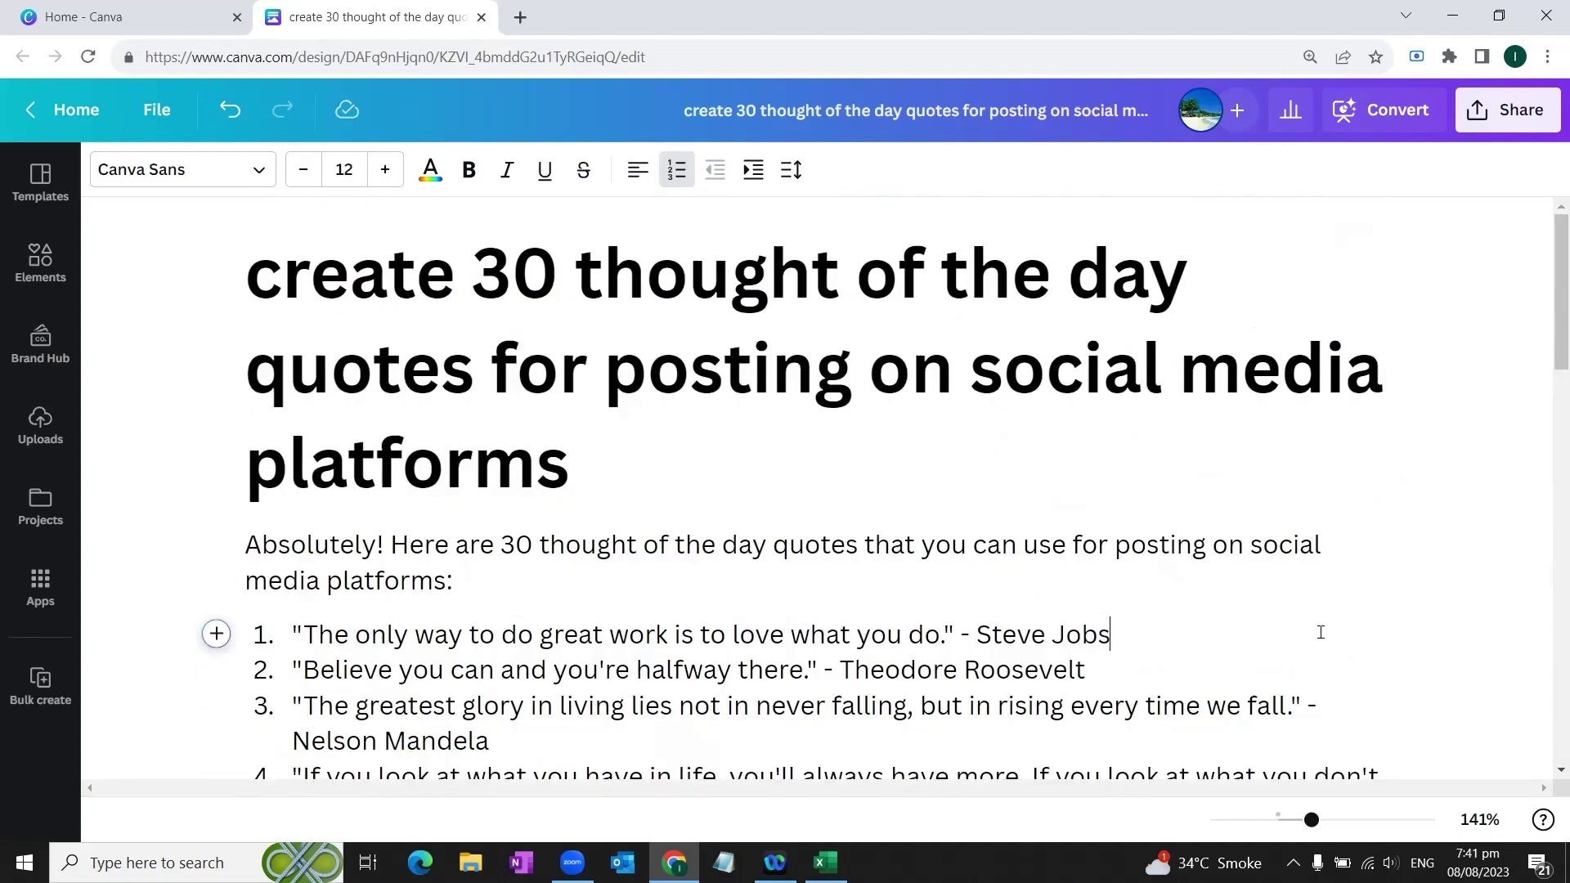
pyautogui.scroll(-2, 1321, 632)
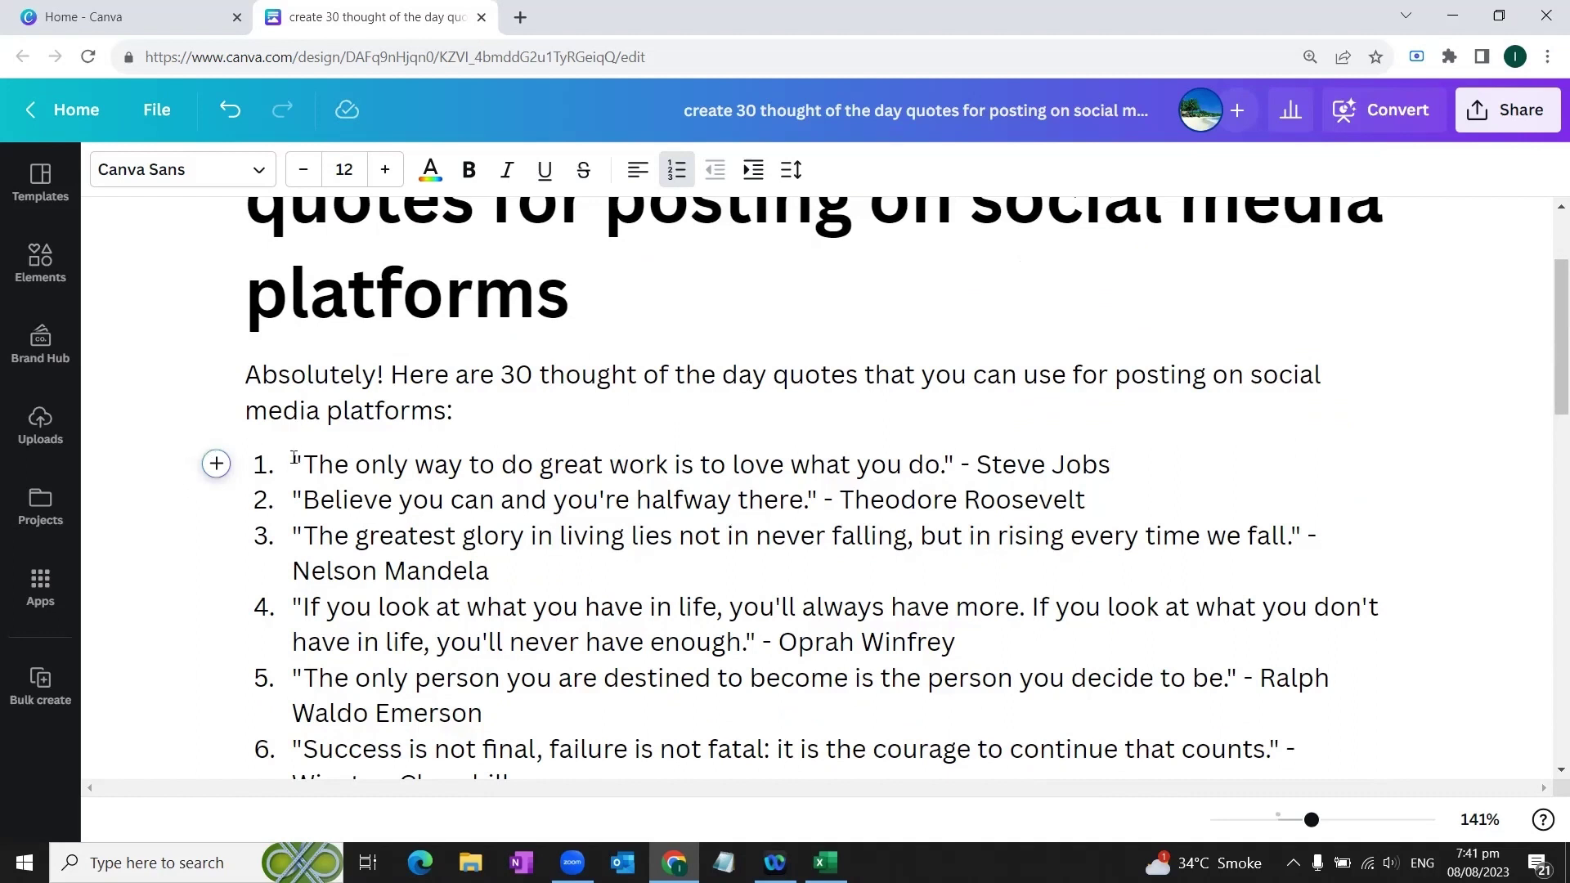
pyautogui.moveTo(294, 457); pyautogui.dragTo(1315, 677)
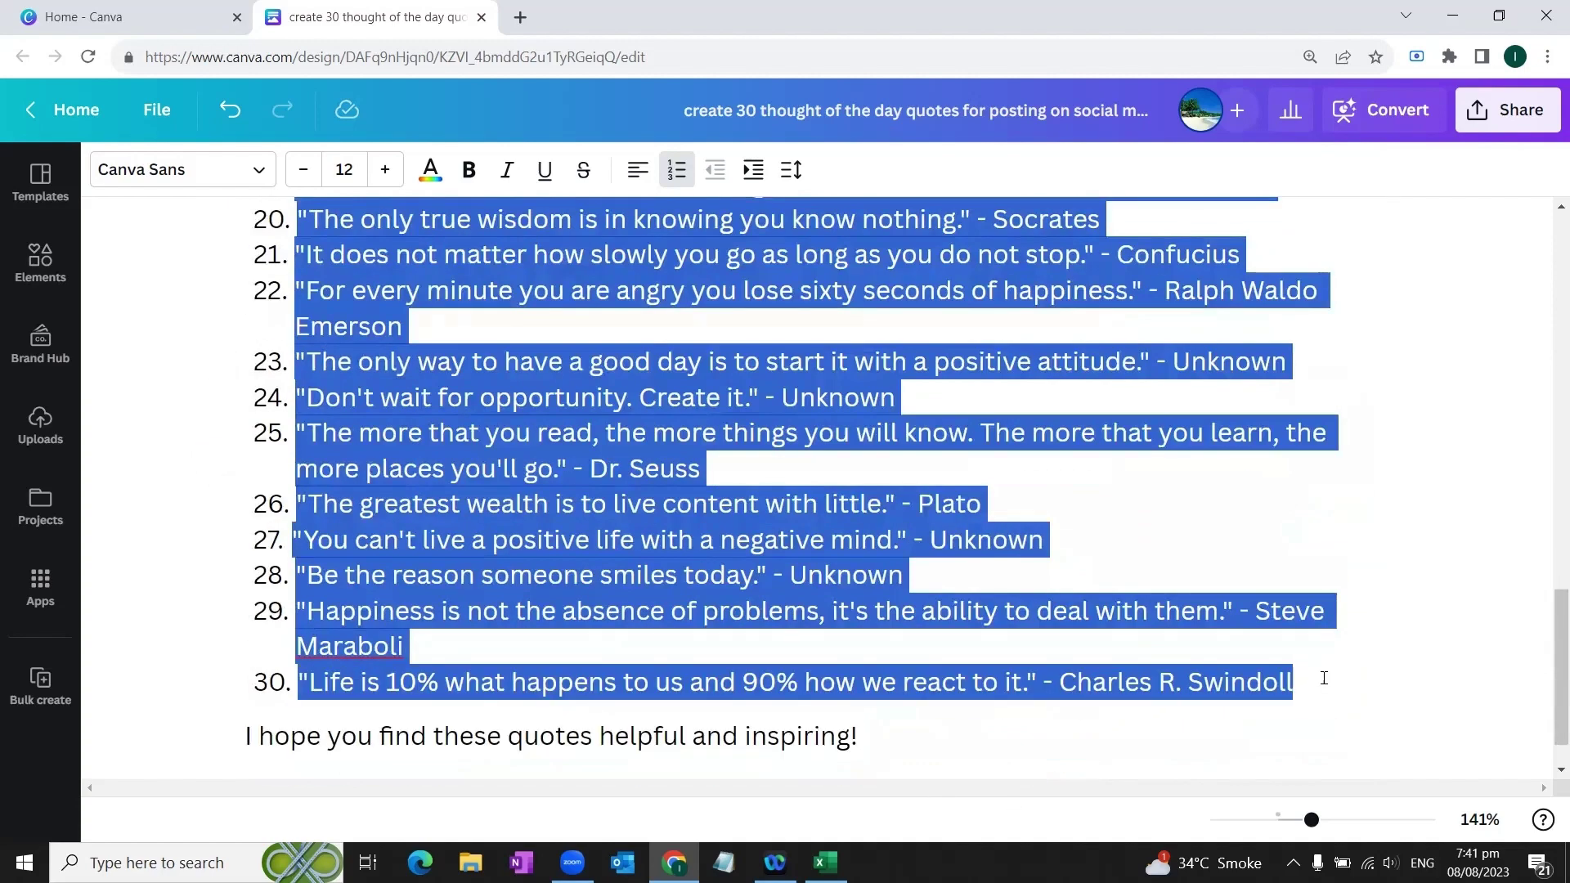
pyautogui.click(222, 685)
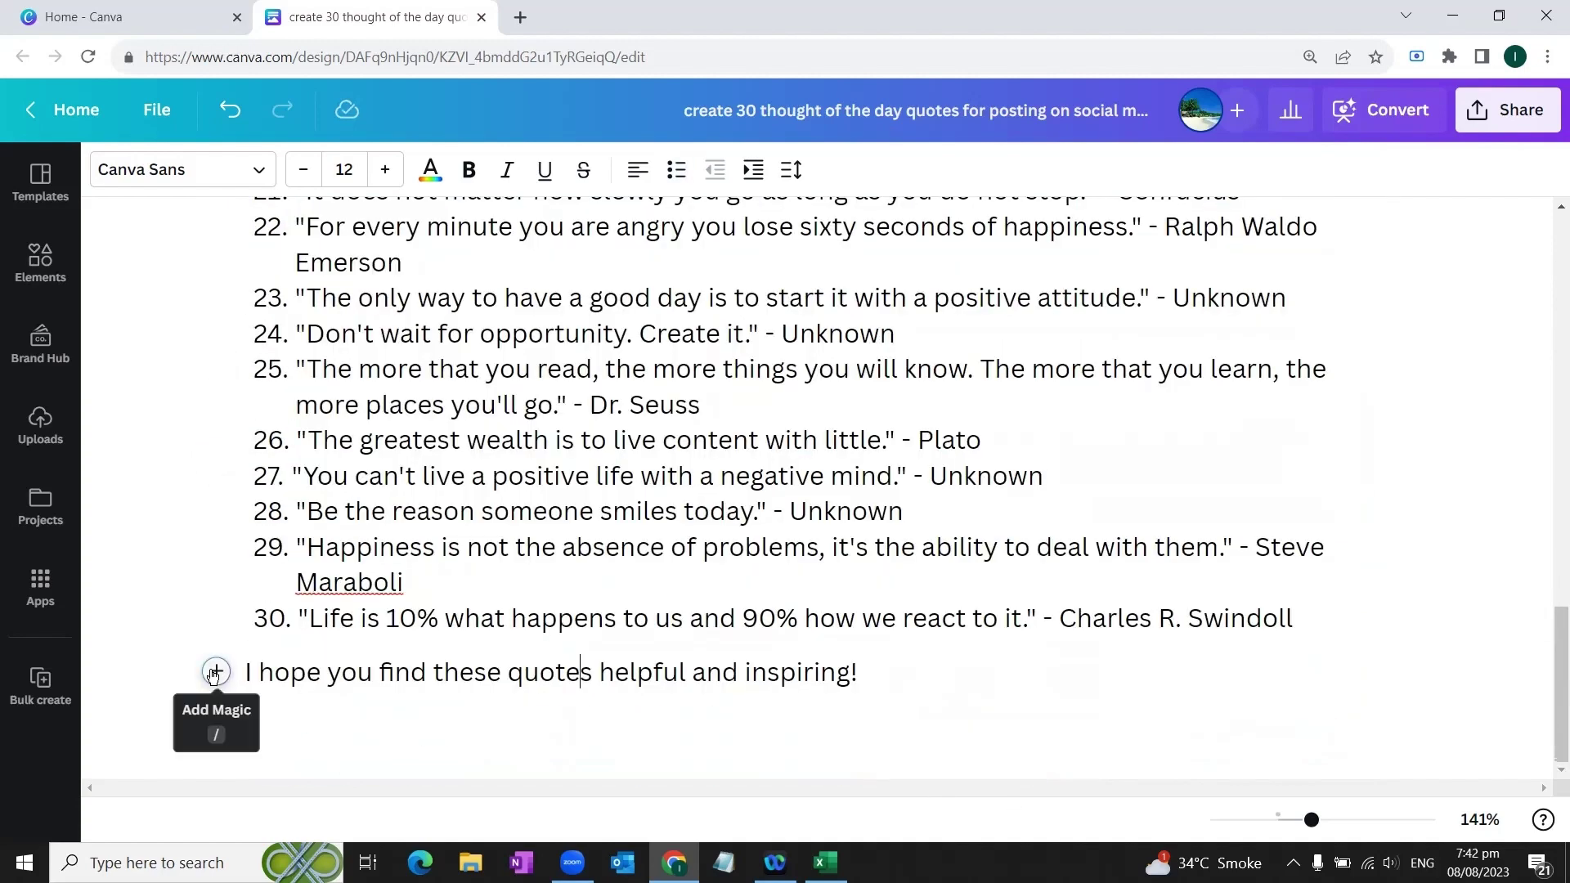
# - Paste the quotes into a new Magic Write box as plain lines, select them all, and switch to Excel
pyautogui.click(216, 671)
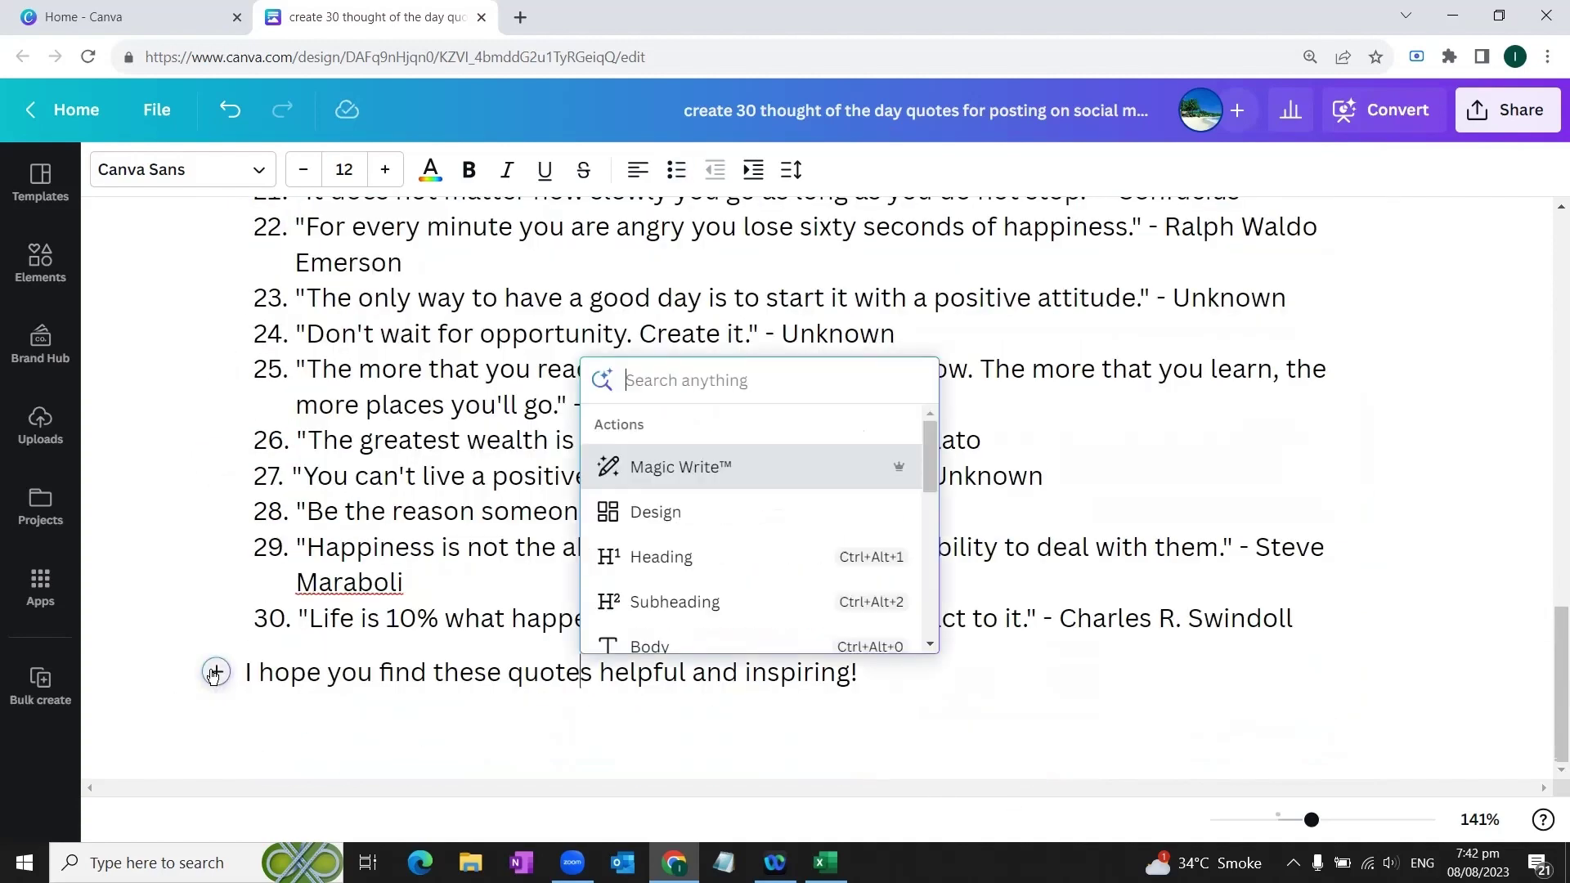
pyautogui.click(686, 468)
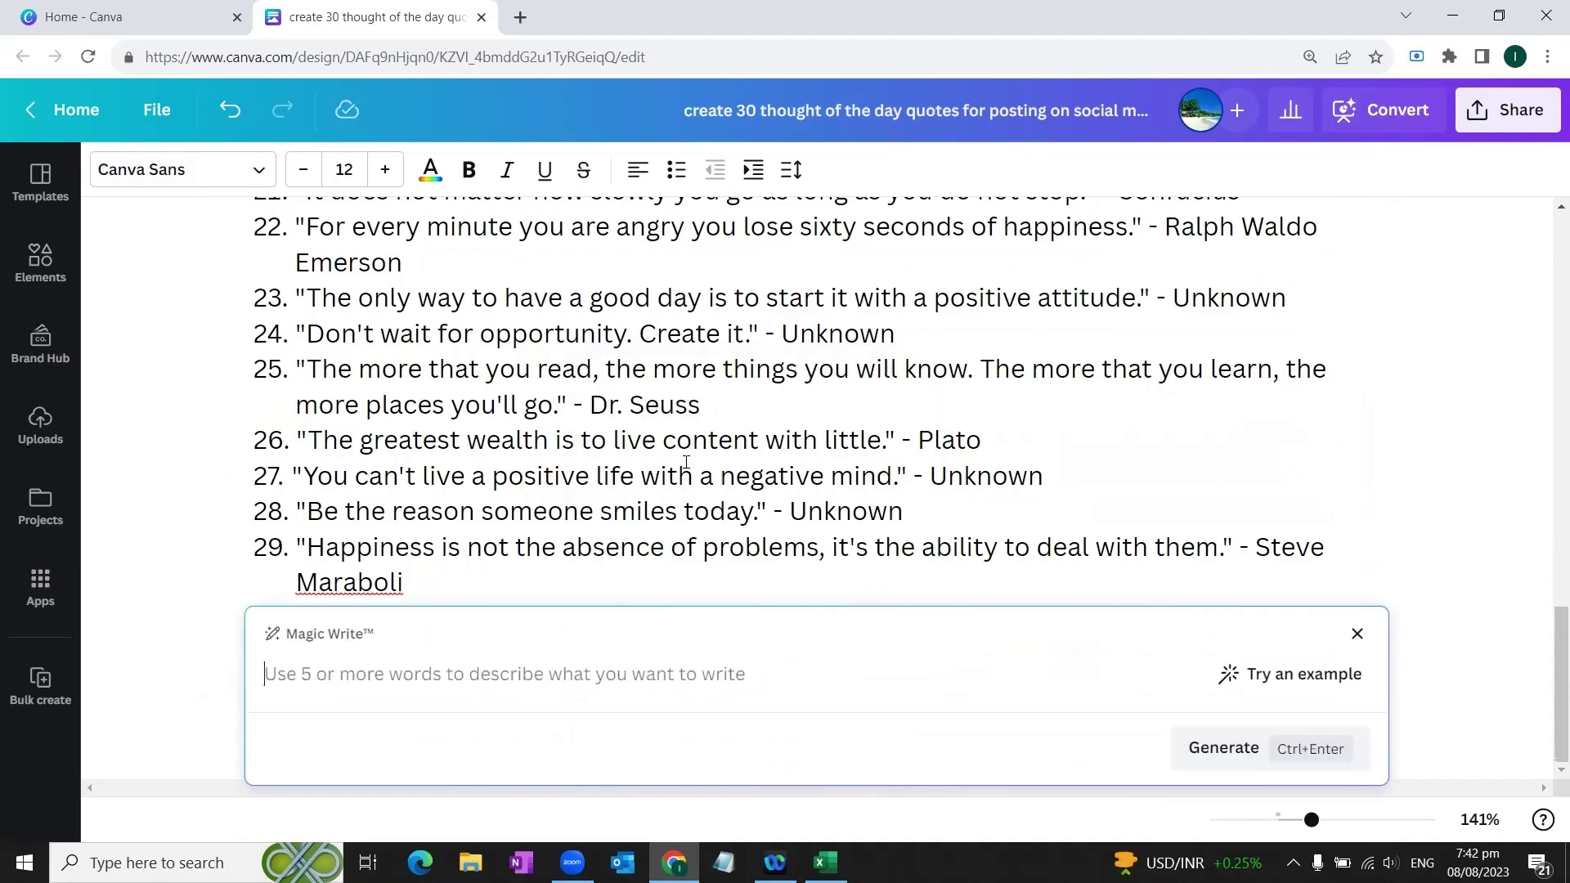
pyautogui.hotkey('ctrl', 'v')
pyautogui.scroll(2, 739, 647)
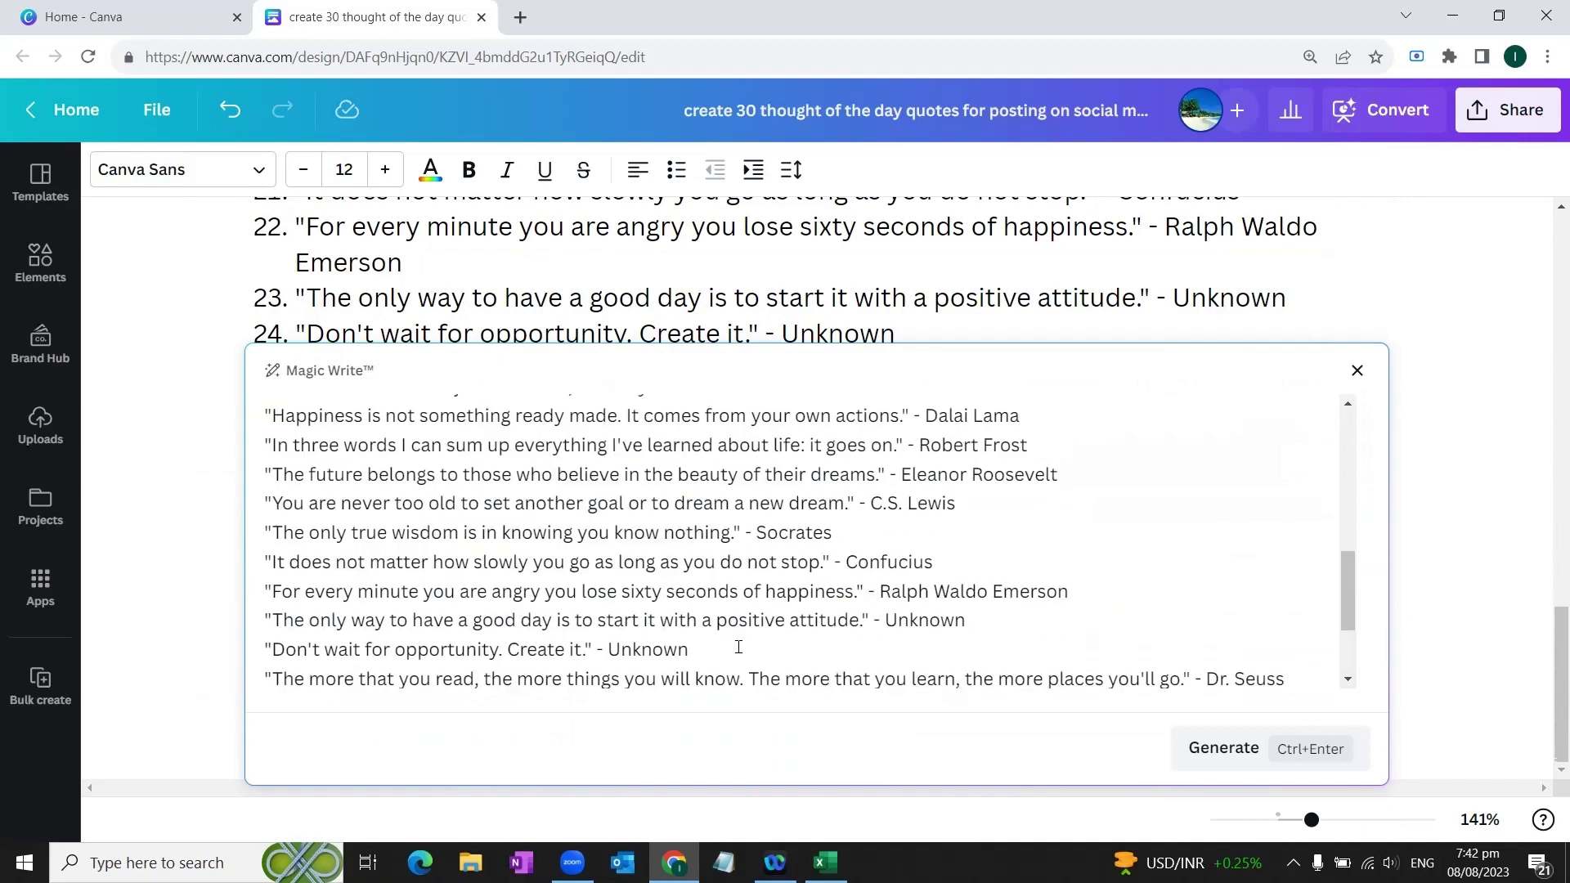
pyautogui.scroll(5, 739, 647)
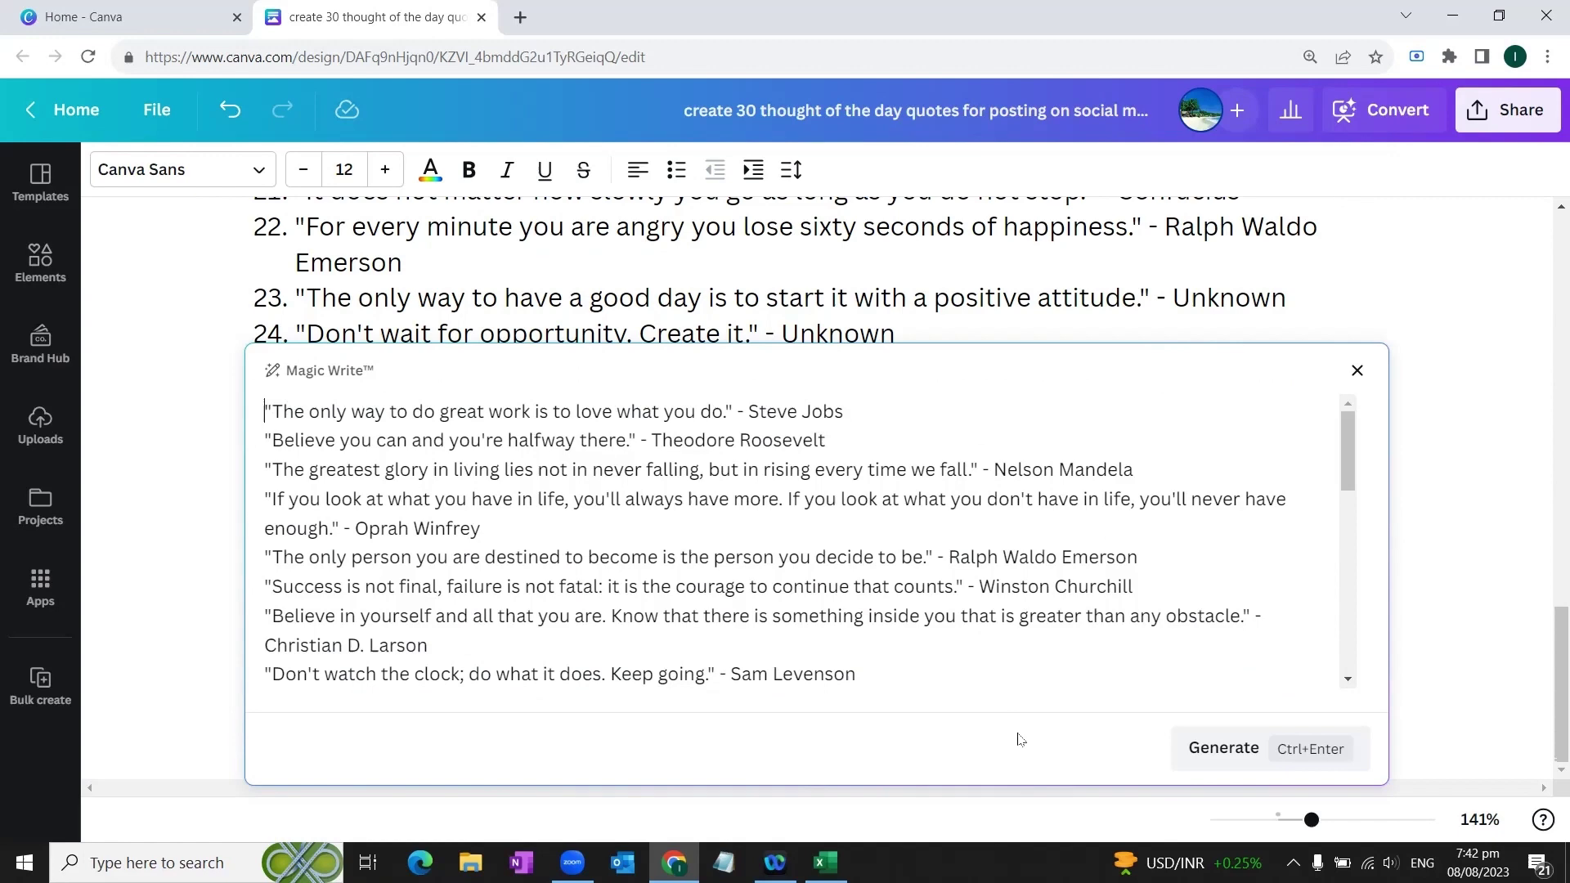
pyautogui.hotkey('ctrl', 'a')
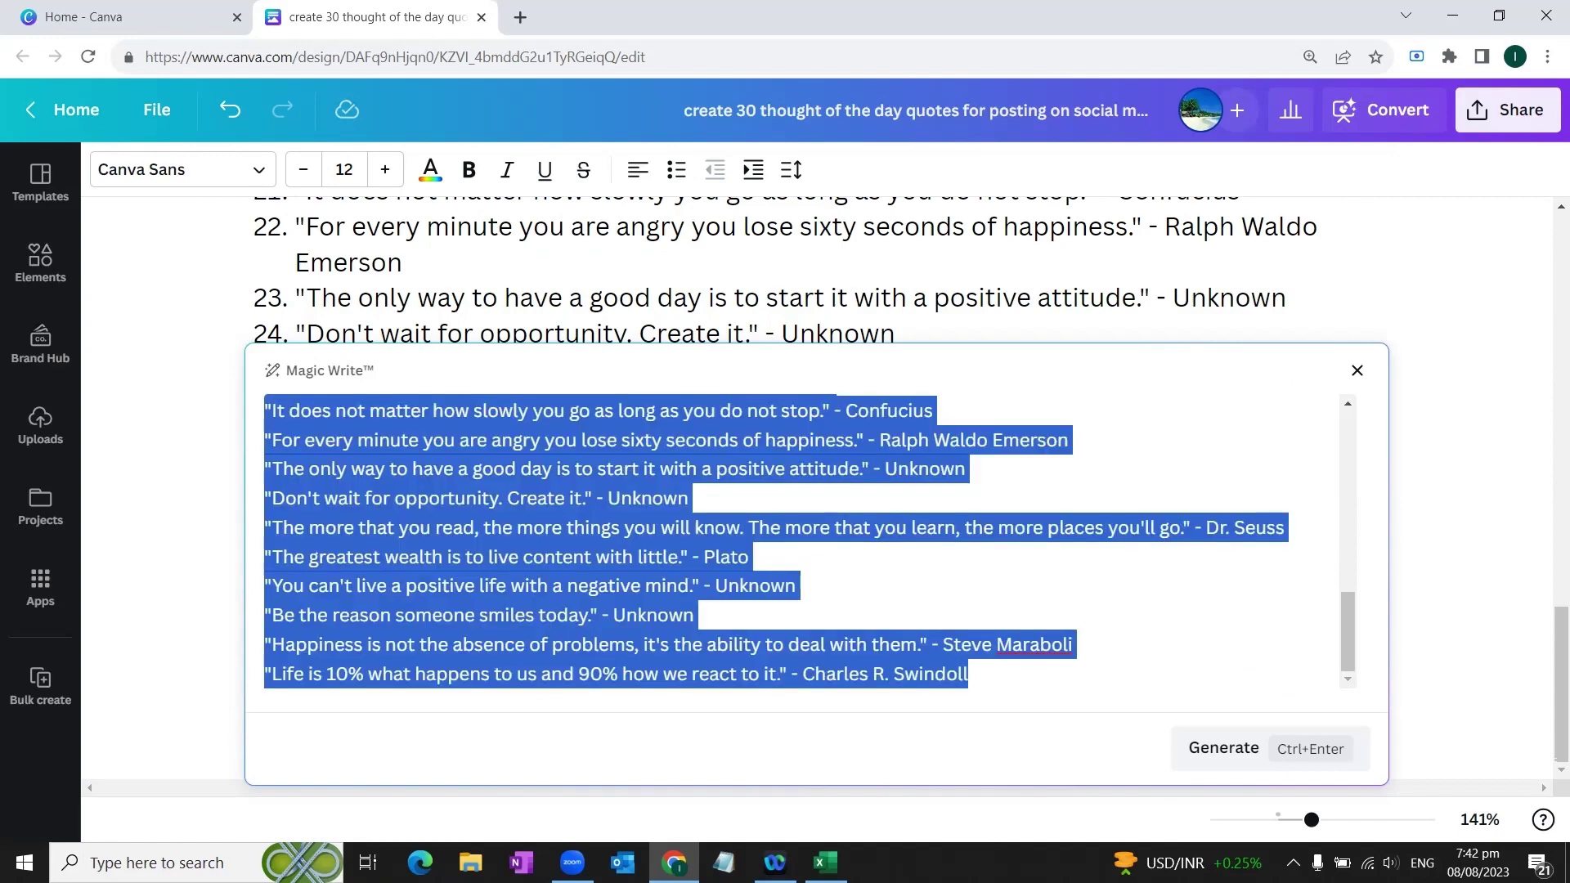
pyautogui.hotkey('alt', 'Tab')
# - Paste the 30 quotes into Excel's column D from cell D5, then return to Canva
pyautogui.click(279, 367)
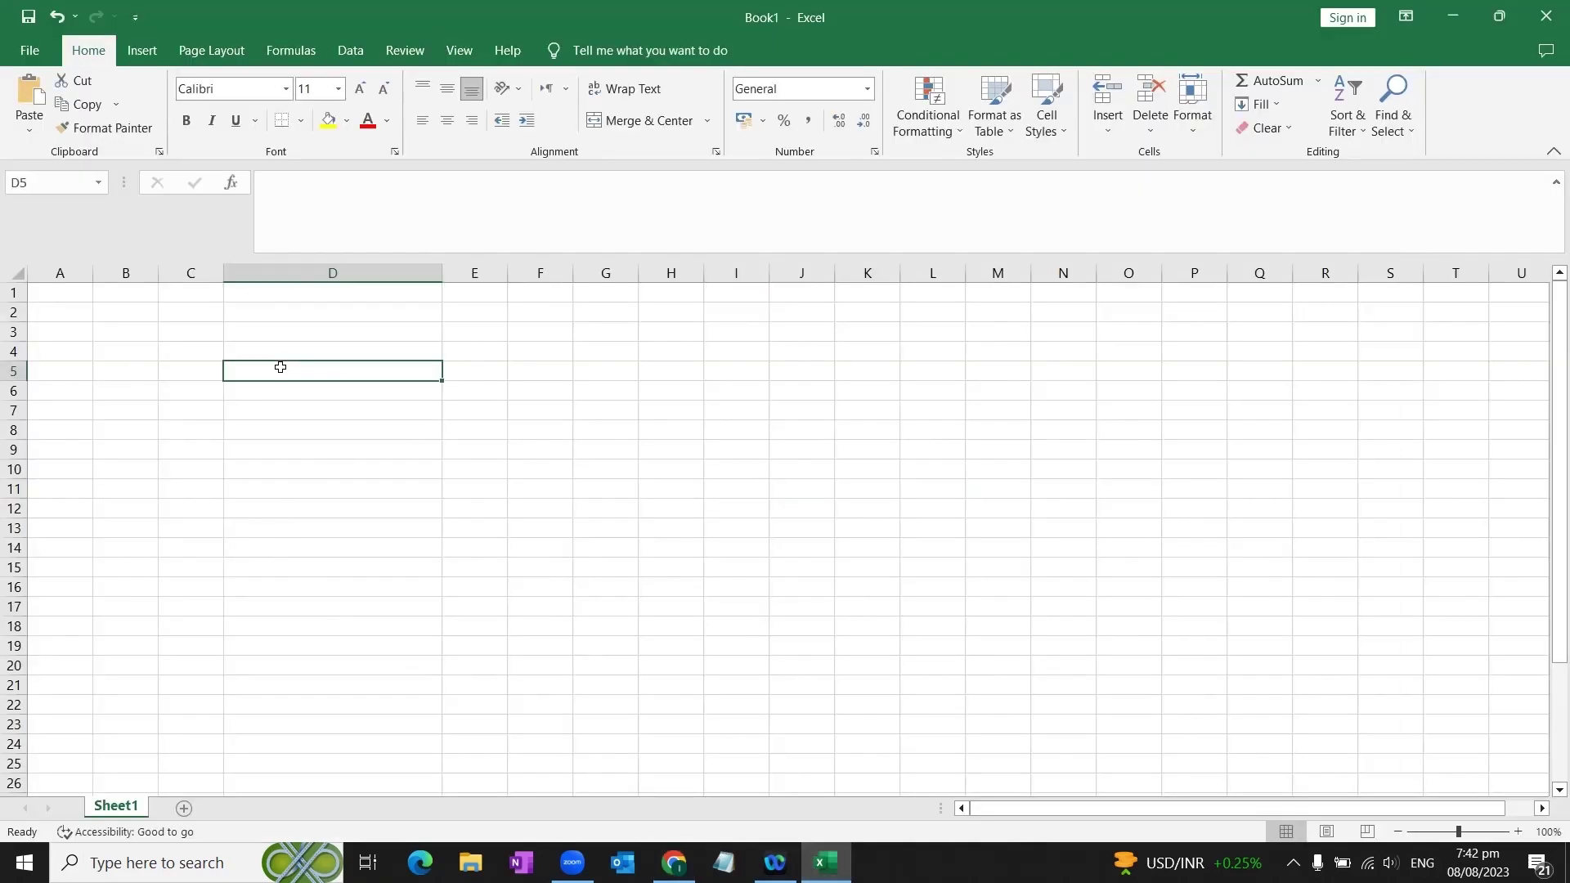
pyautogui.hotkey('ctrl', 'v')
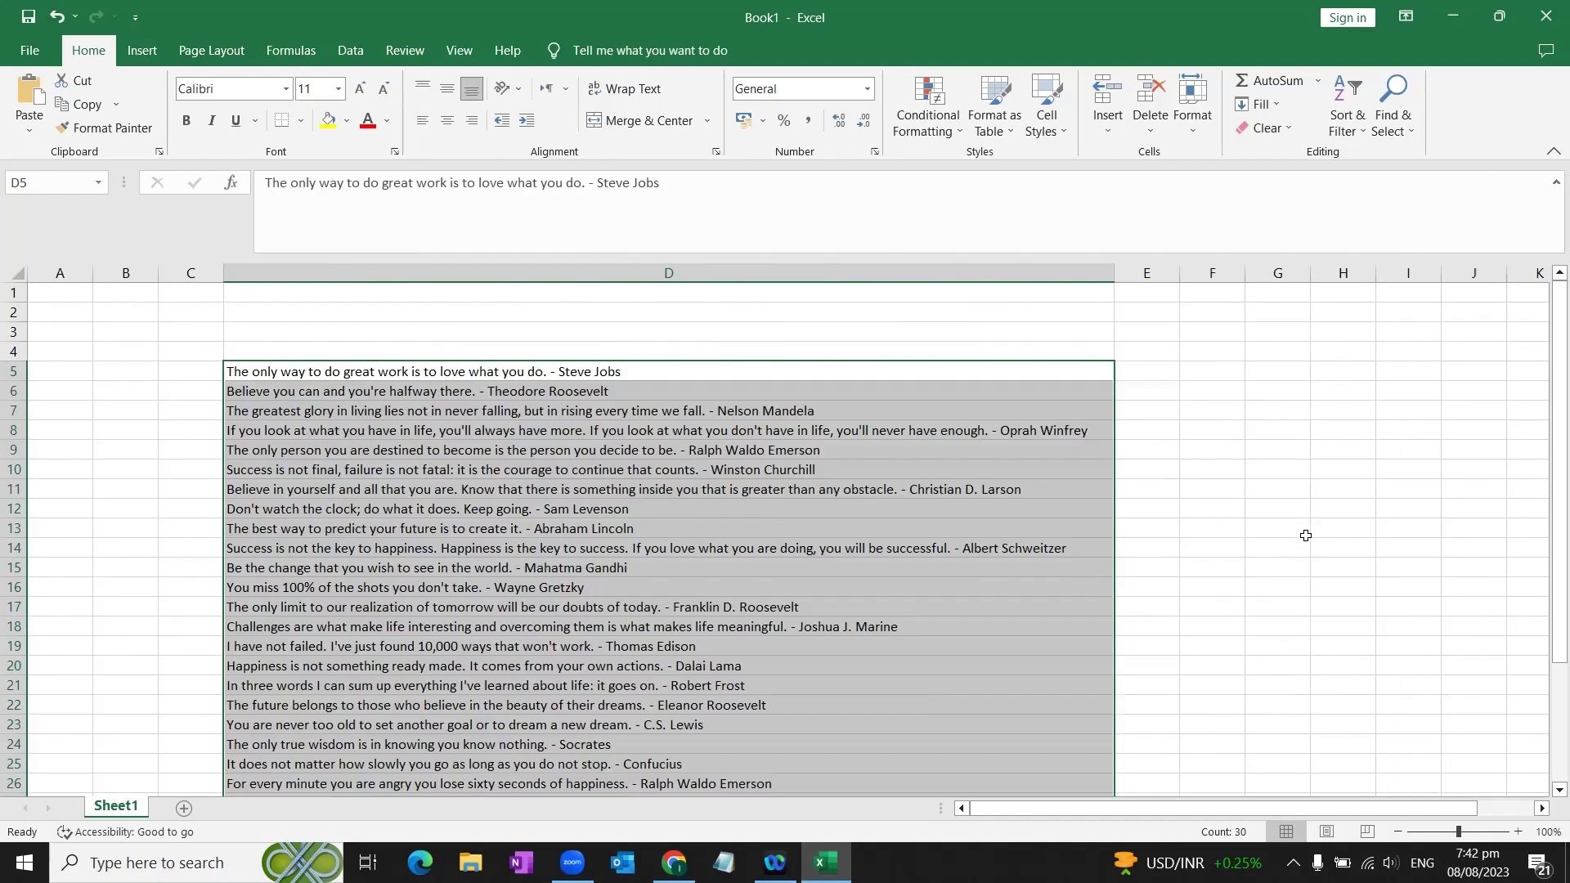
pyautogui.click(1297, 546)
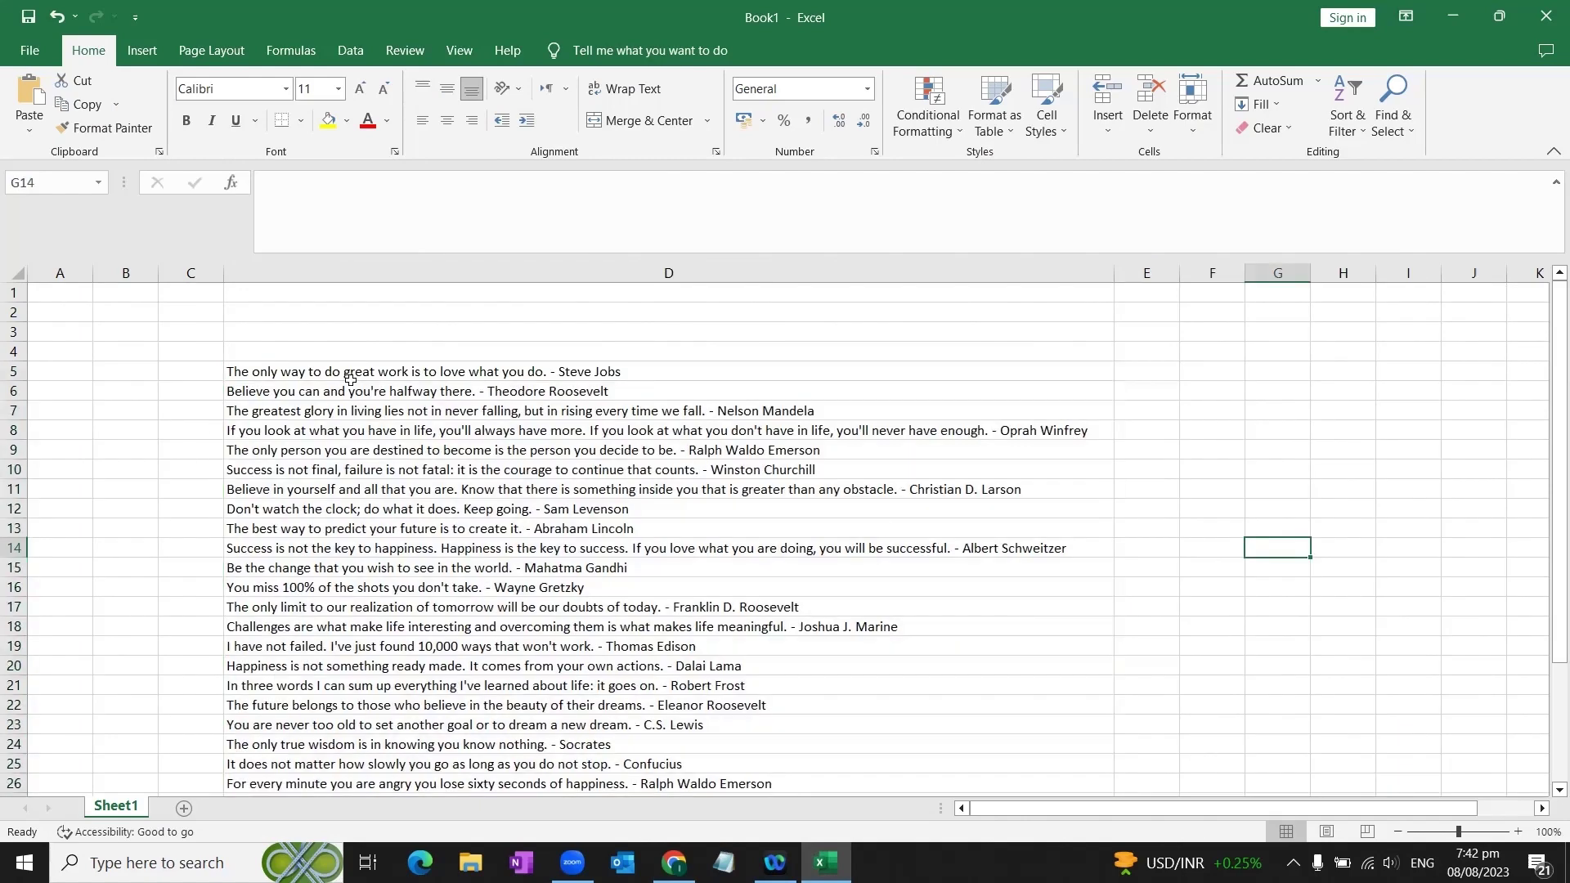
pyautogui.hotkey('alt', 'Tab')
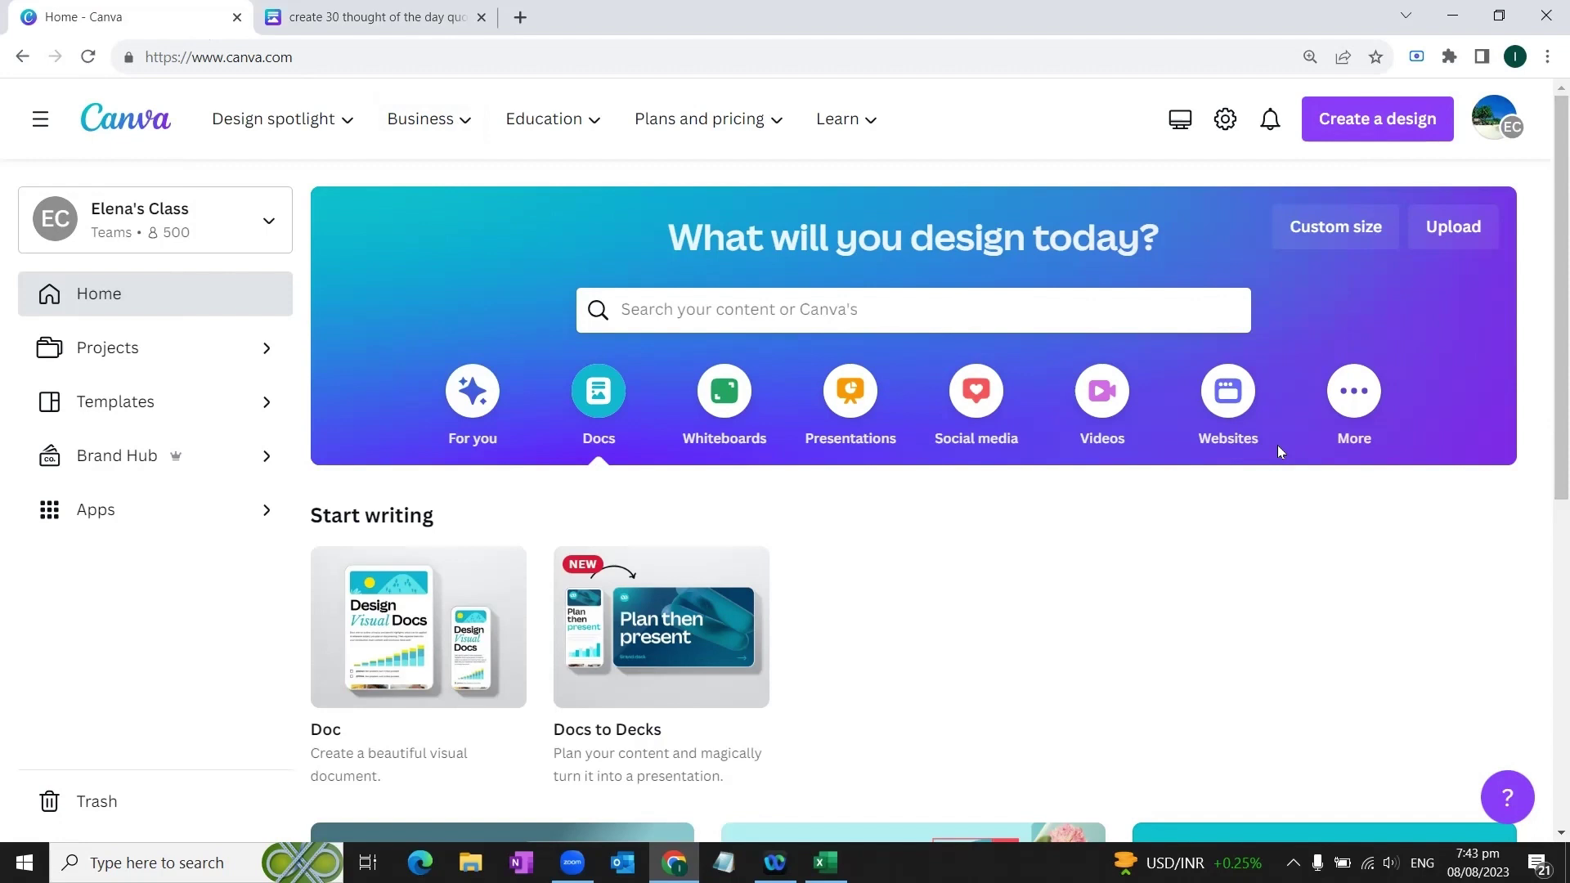
# - Start a blank Facebook Post design from the social media templates
pyautogui.click(982, 408)
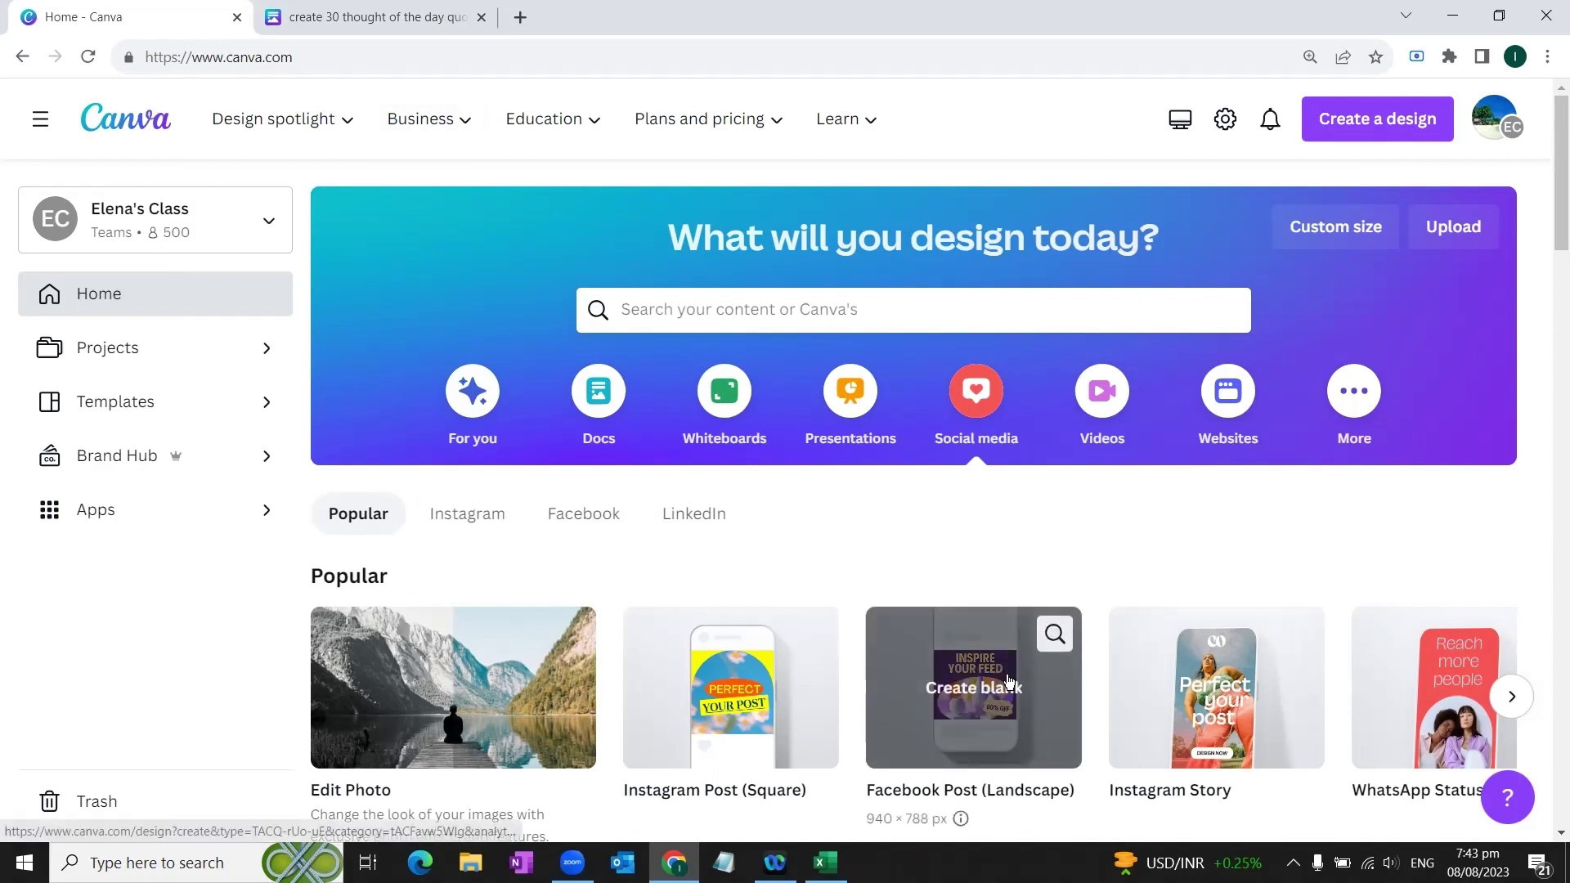
pyautogui.moveTo(975, 697)
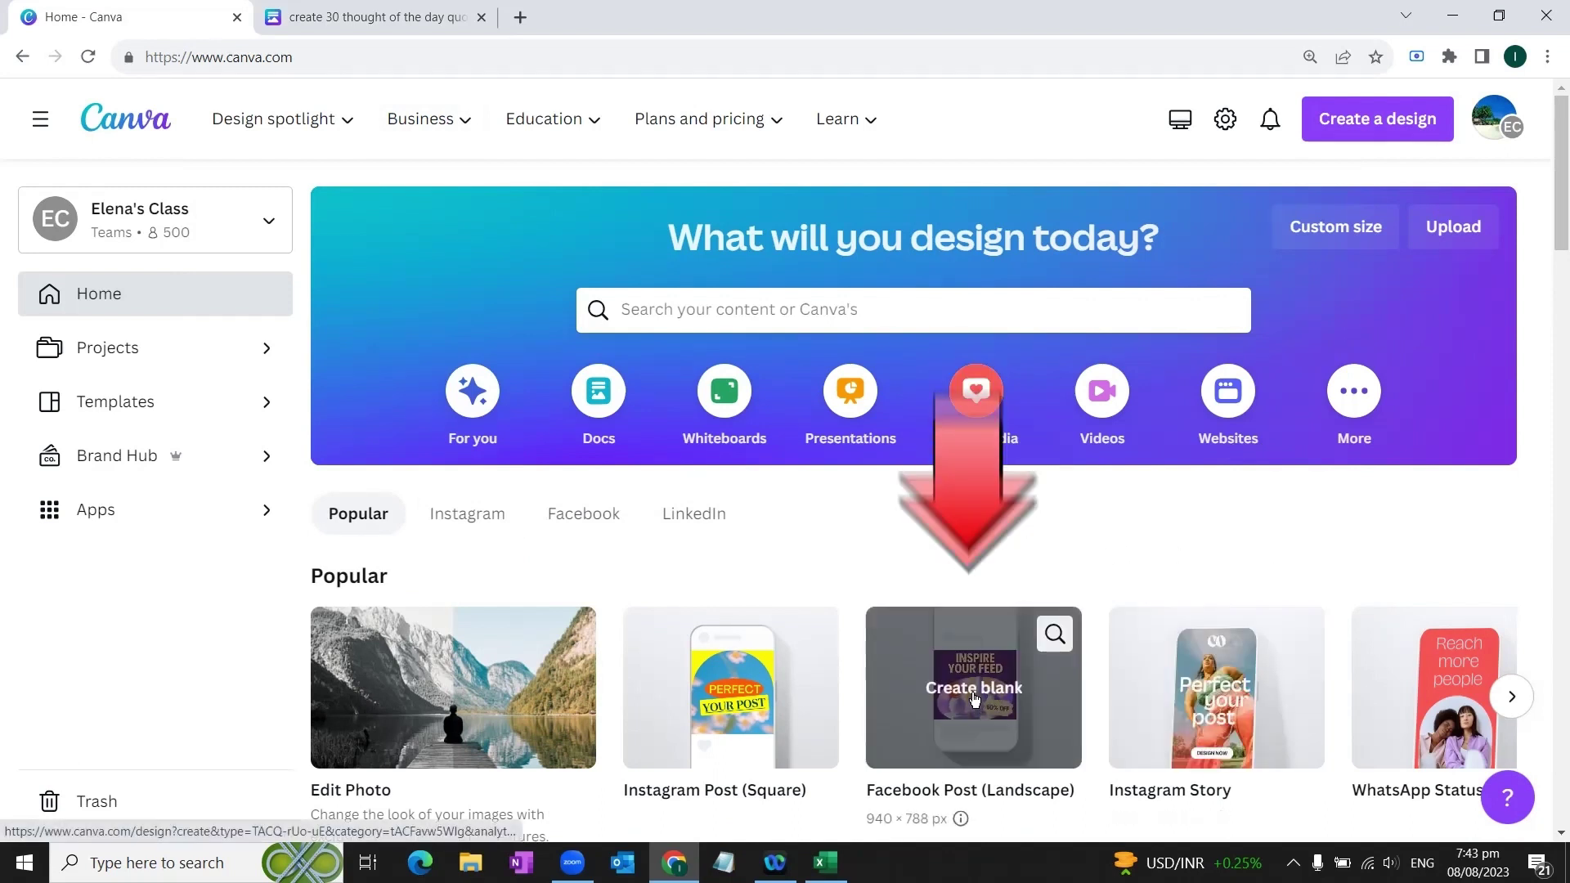
pyautogui.click(974, 697)
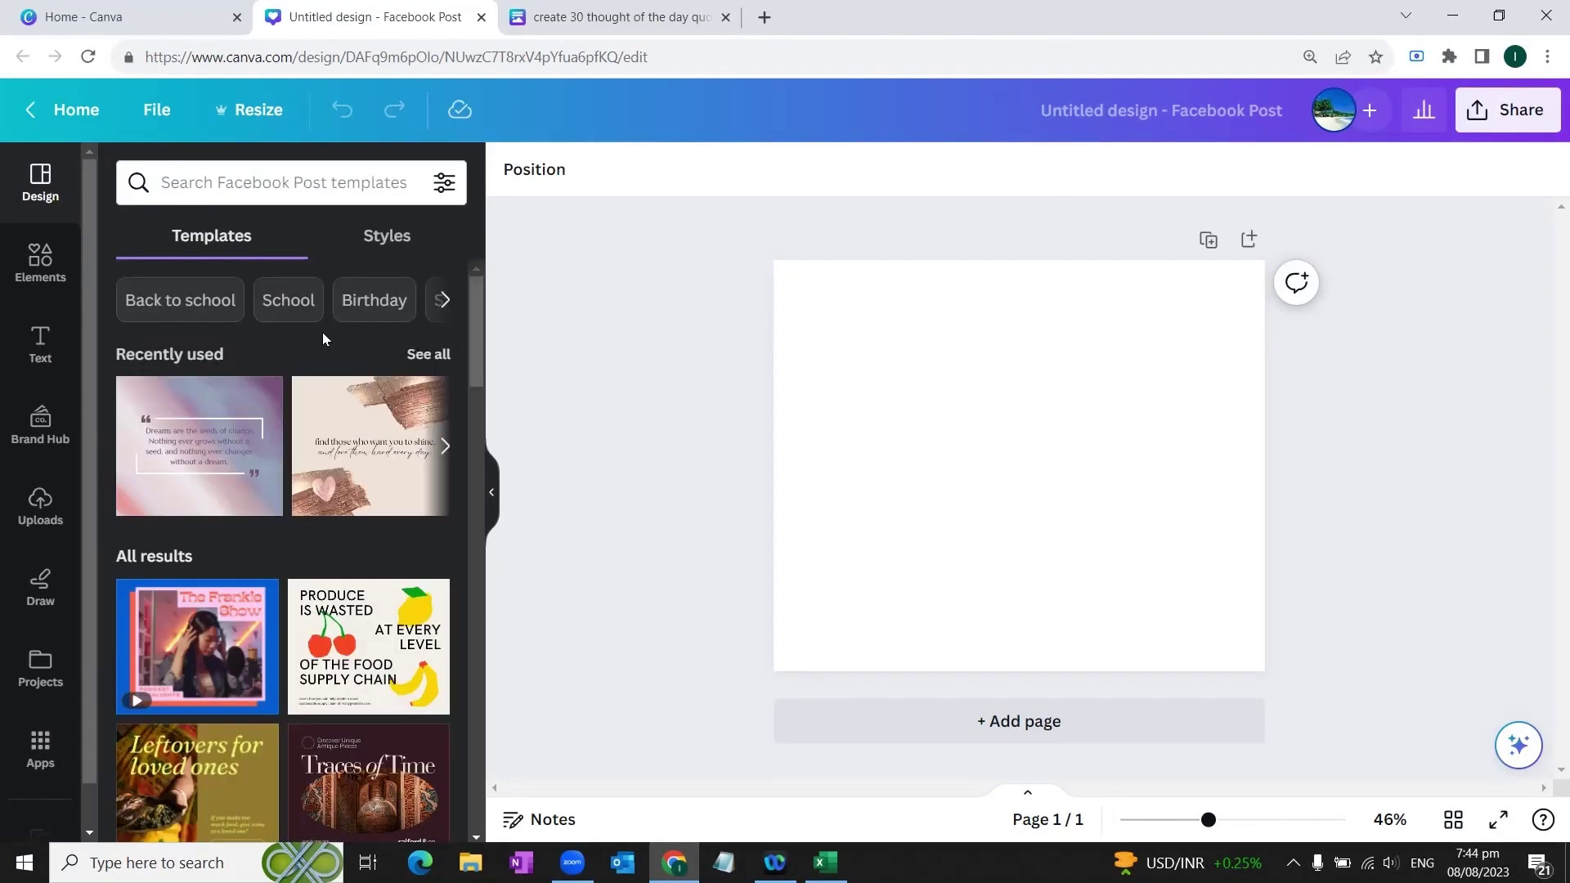
# - Apply the Stay Focused forest-path quote template and select its quotation mark
pyautogui.scroll(-10, 197, 639)
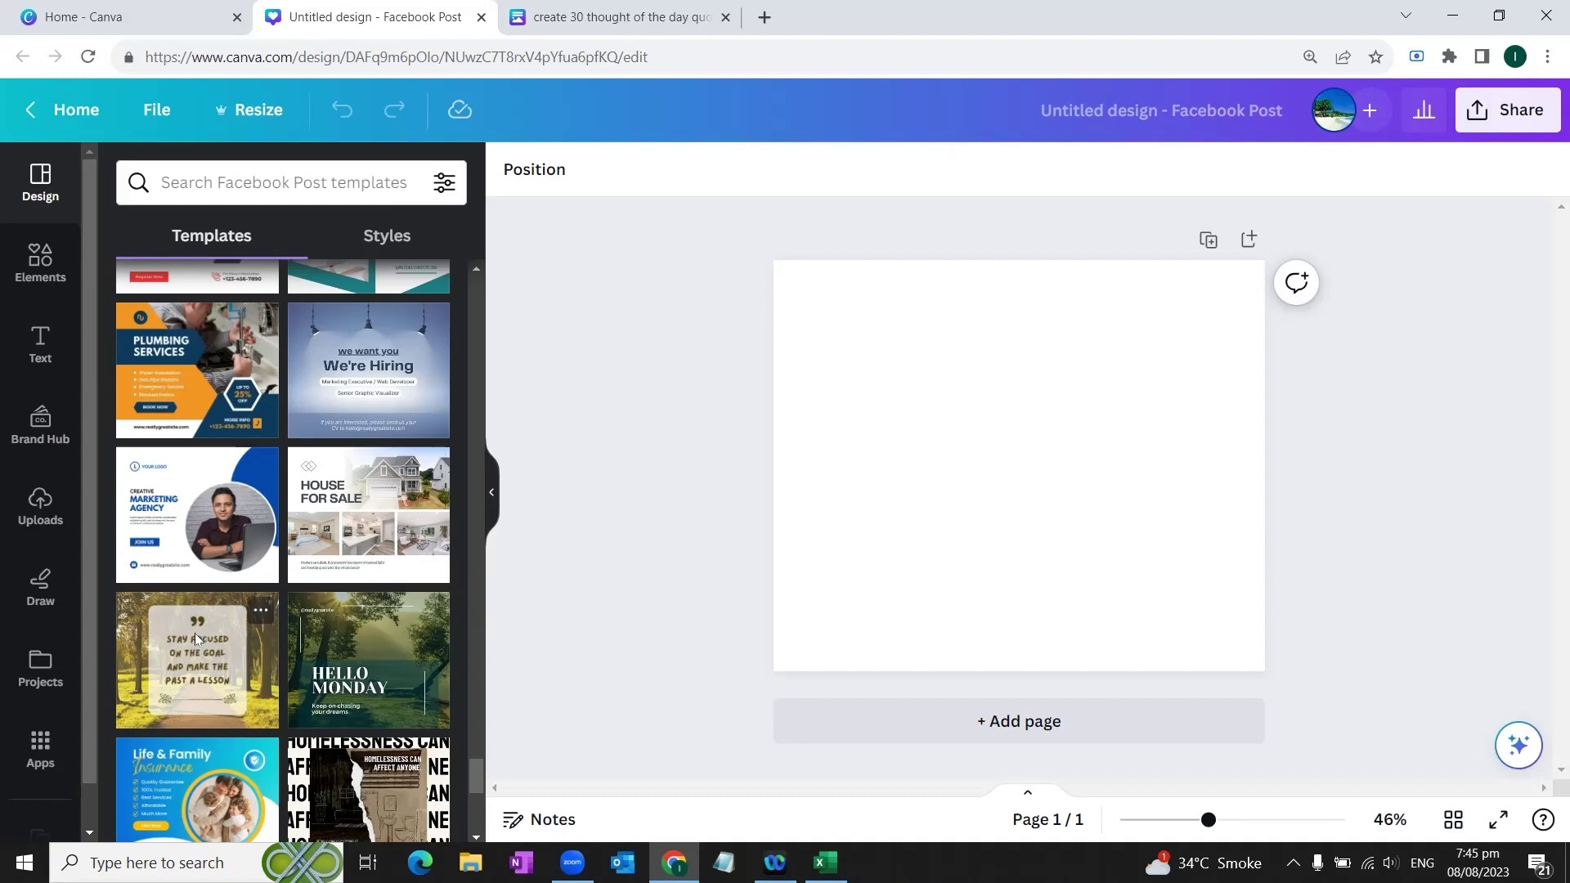
pyautogui.click(196, 639)
pyautogui.click(1018, 401)
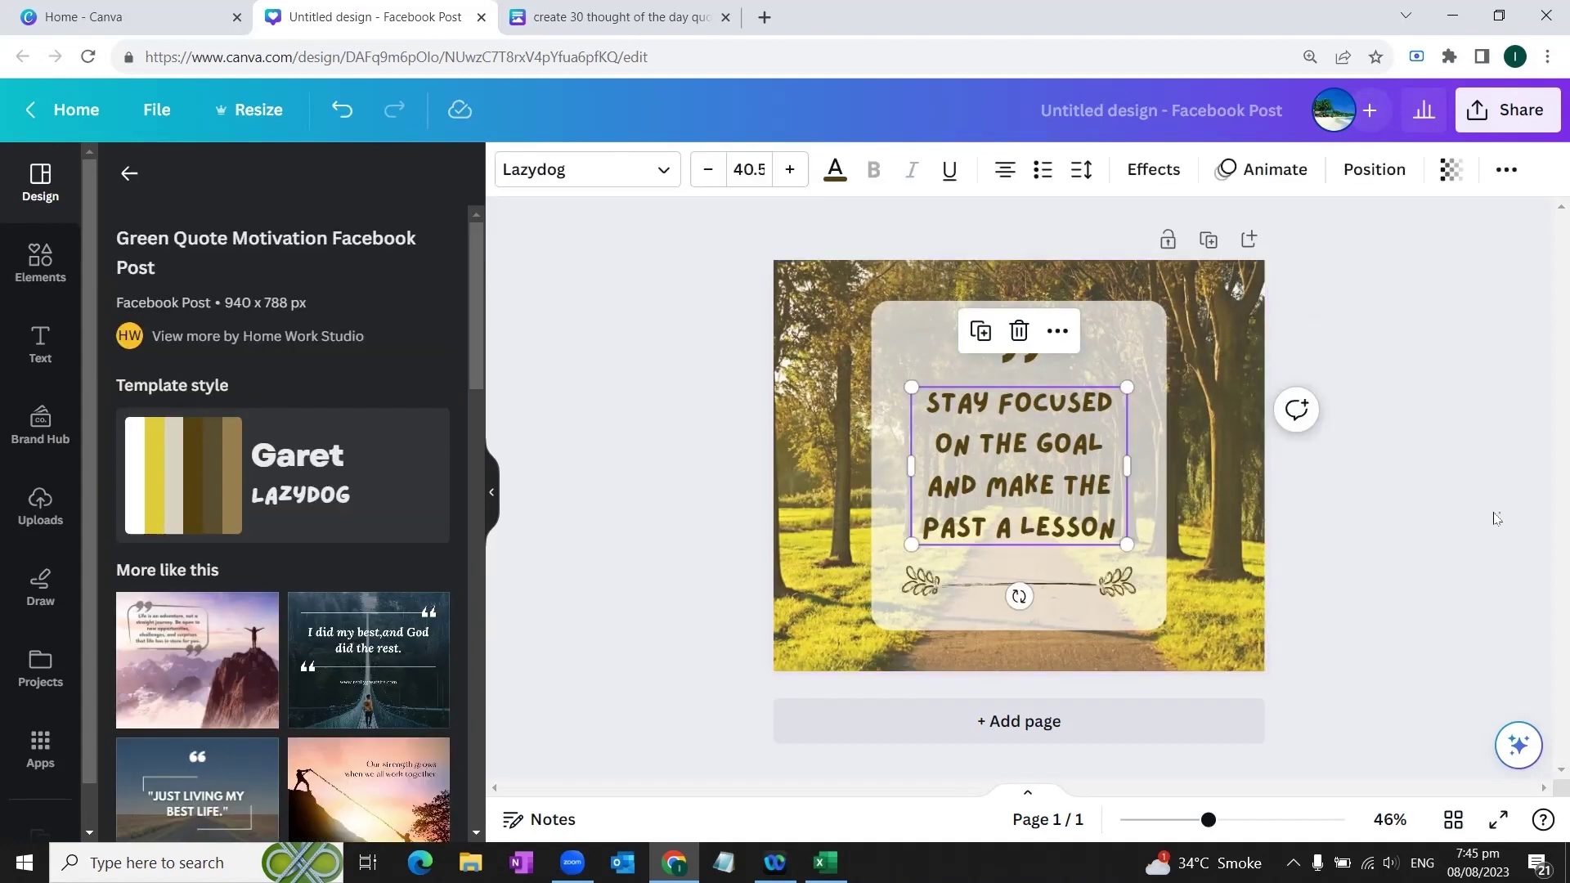
pyautogui.click(1433, 519)
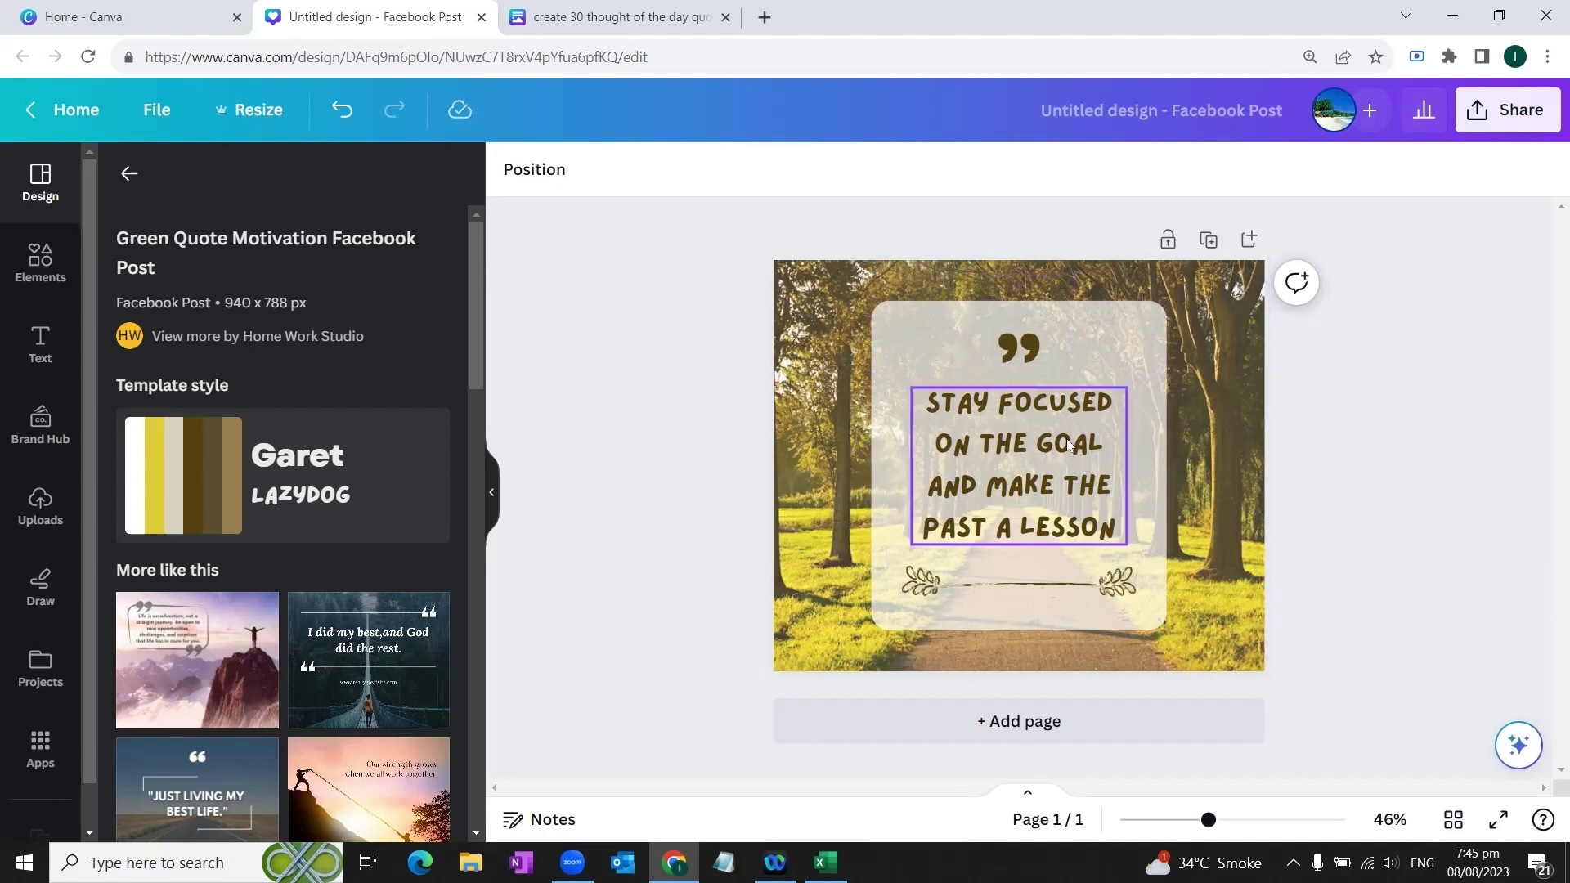
pyautogui.click(1030, 356)
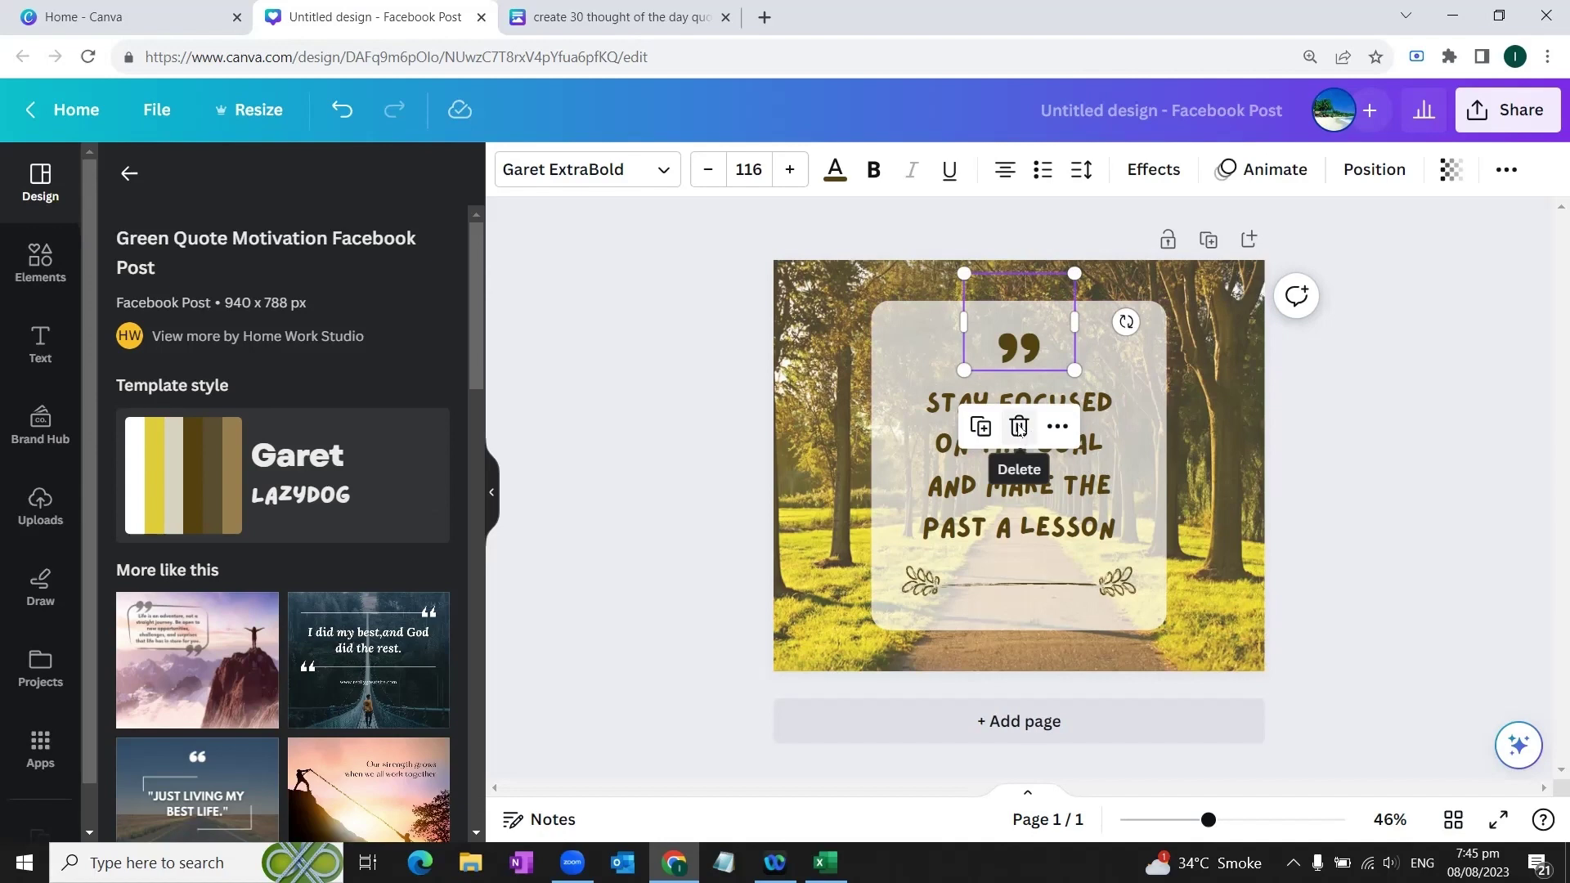
# - Delete the quotation mark and set the quote to Anton at 30.5 in a slightly wider box
pyautogui.click(1019, 426)
pyautogui.doubleClick(933, 405)
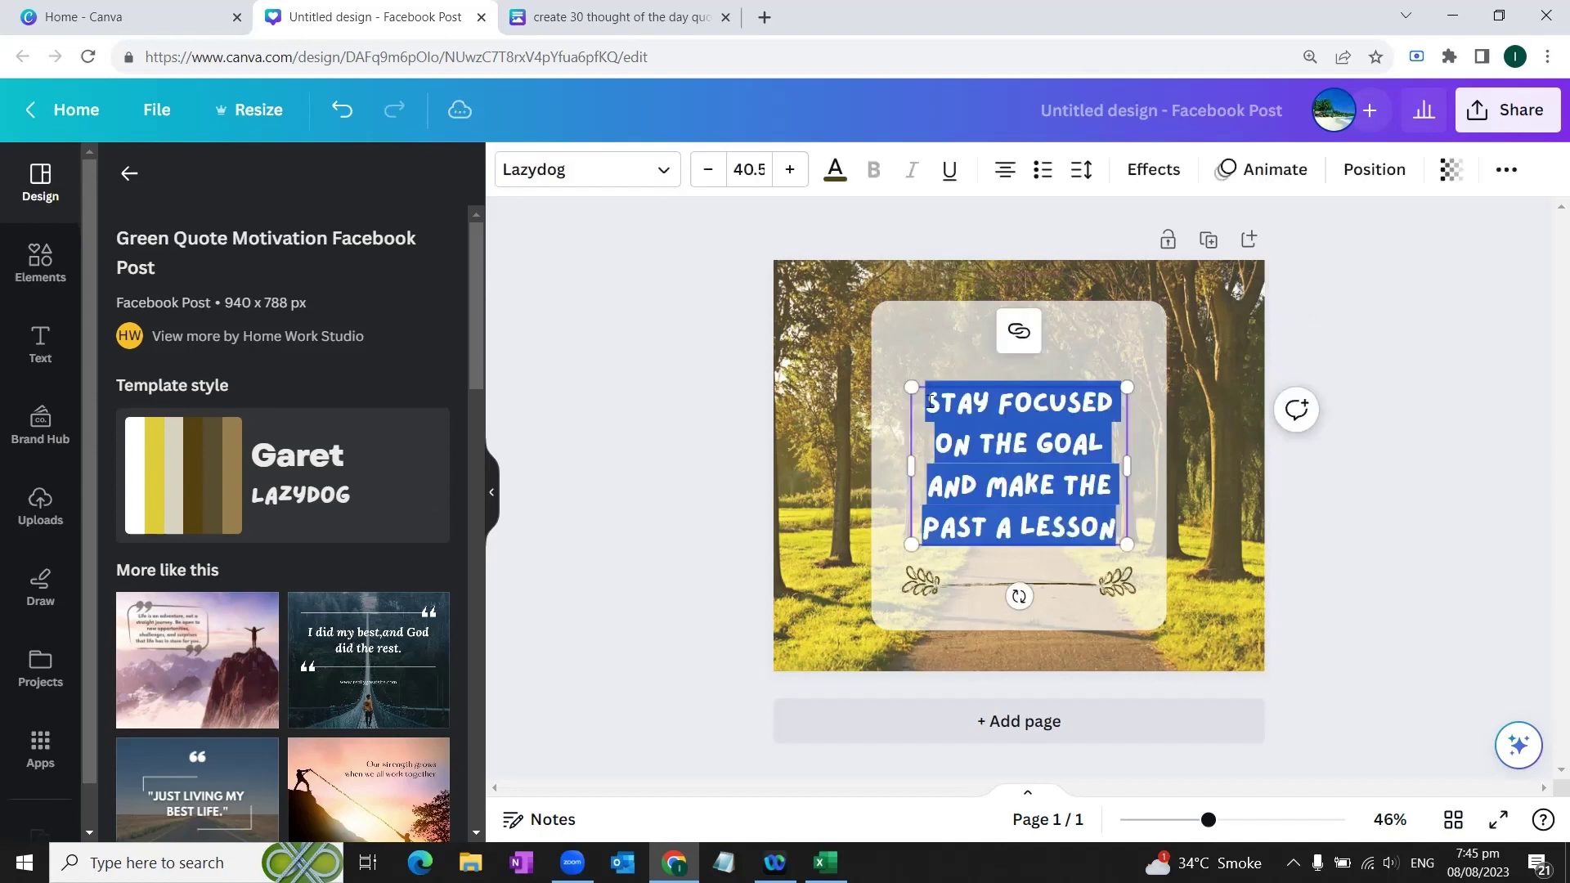
pyautogui.click(586, 170)
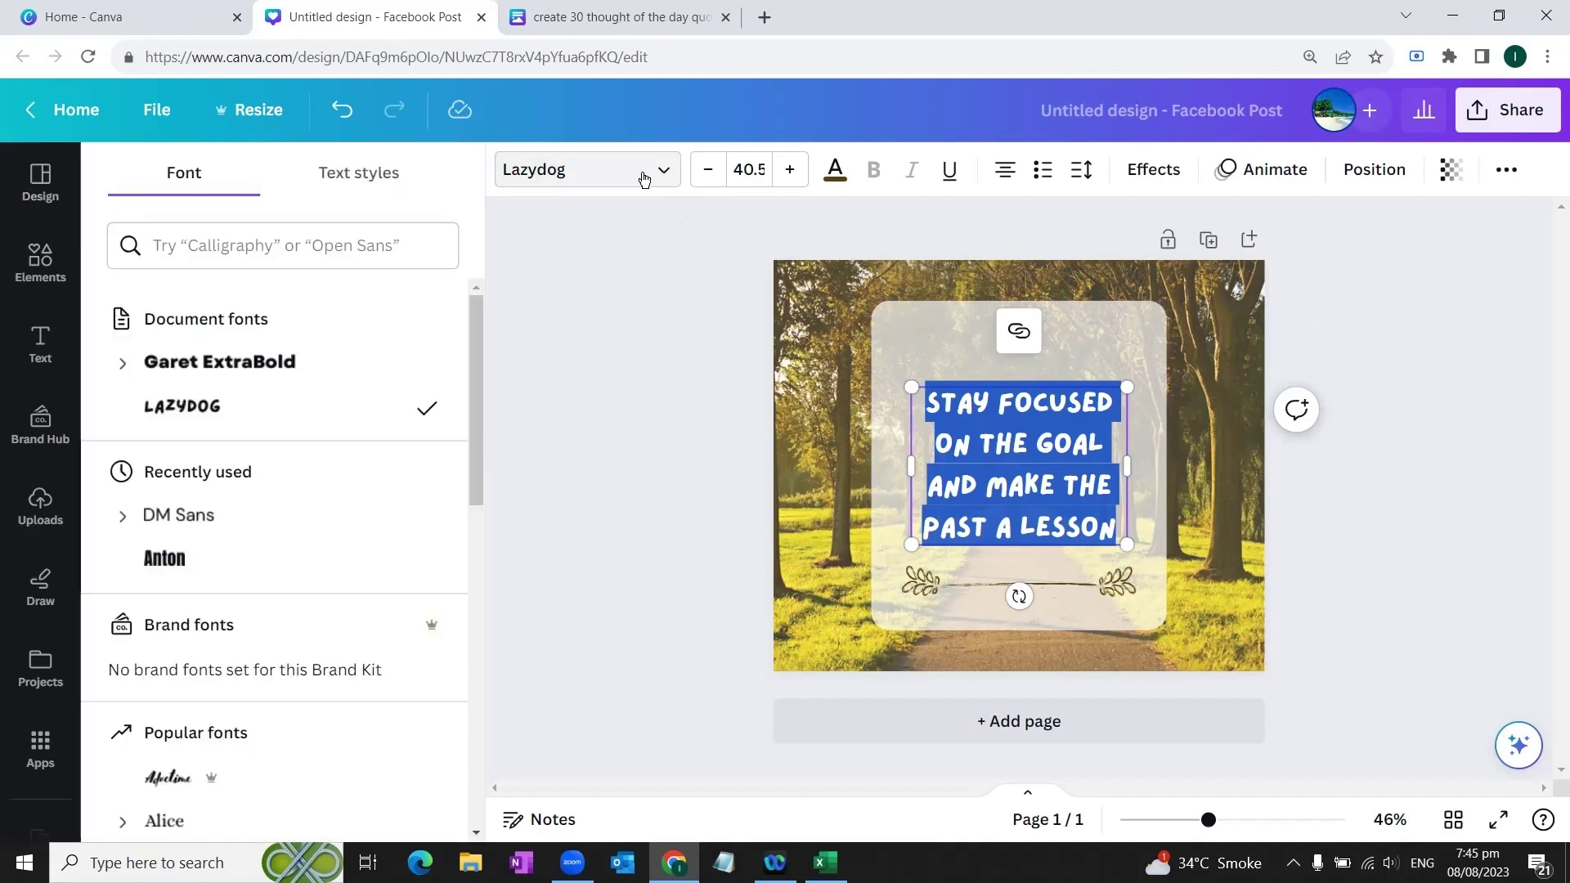
pyautogui.click(164, 801)
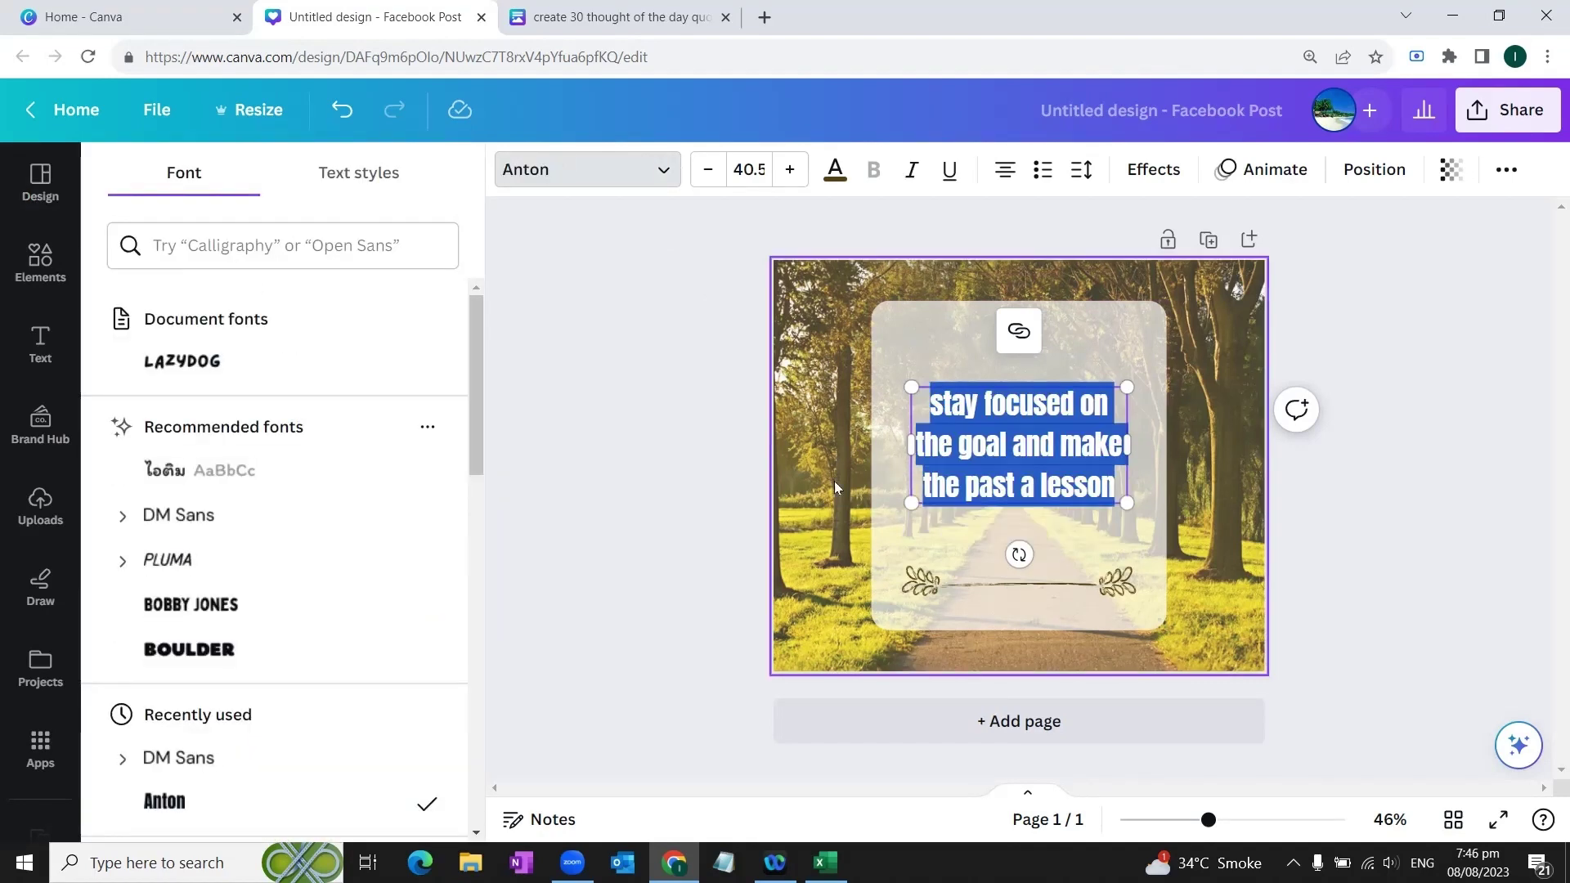
pyautogui.moveTo(1132, 448); pyautogui.dragTo(1144, 448)
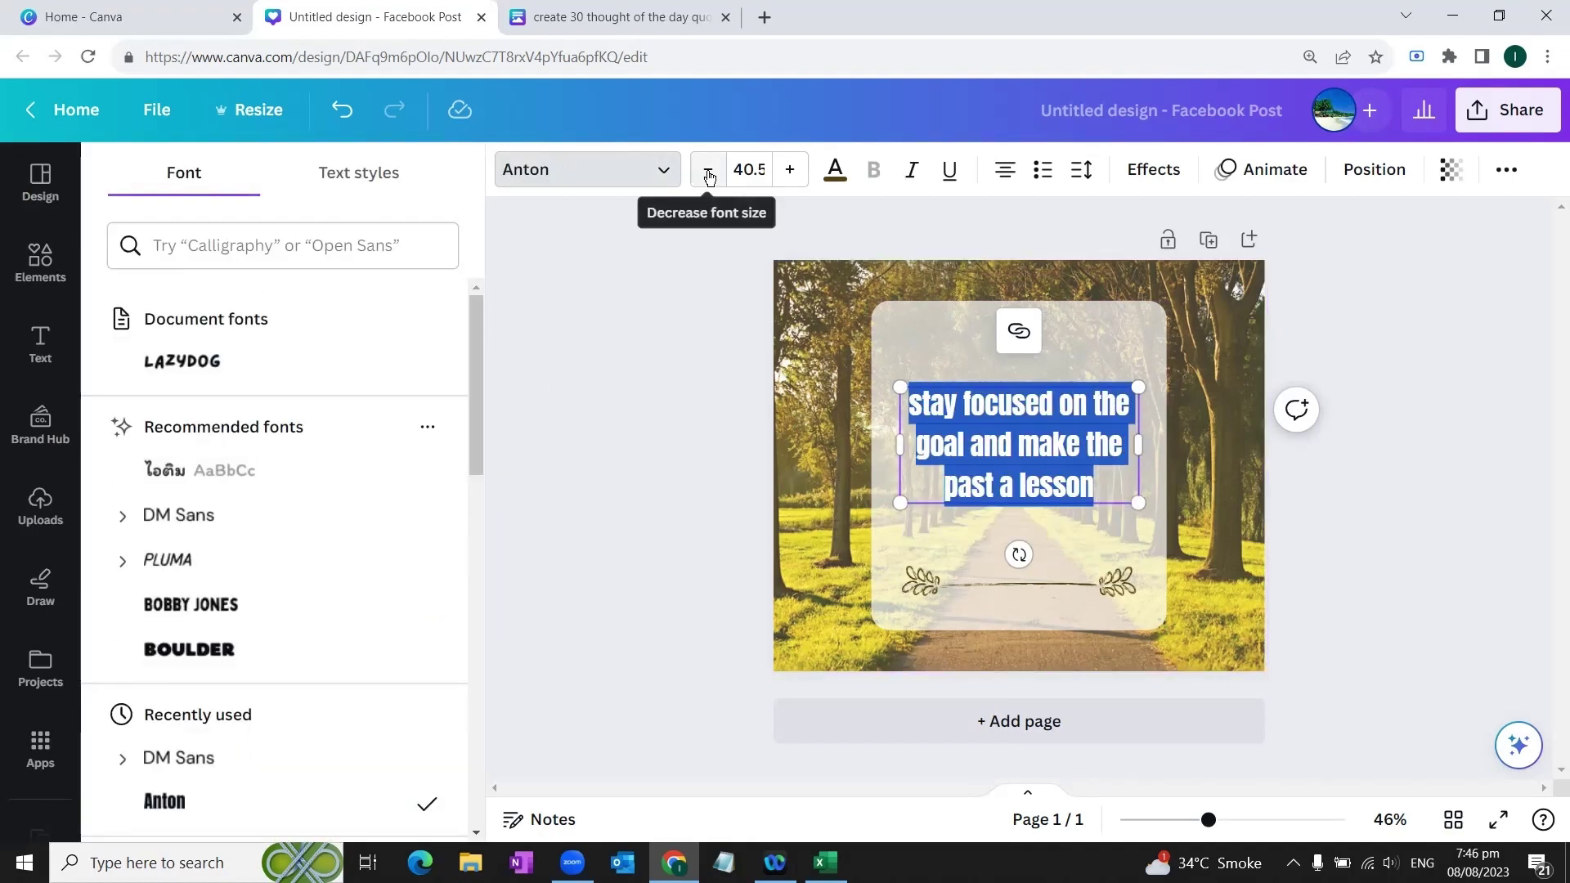
pyautogui.click(708, 170)
pyautogui.click(708, 170)
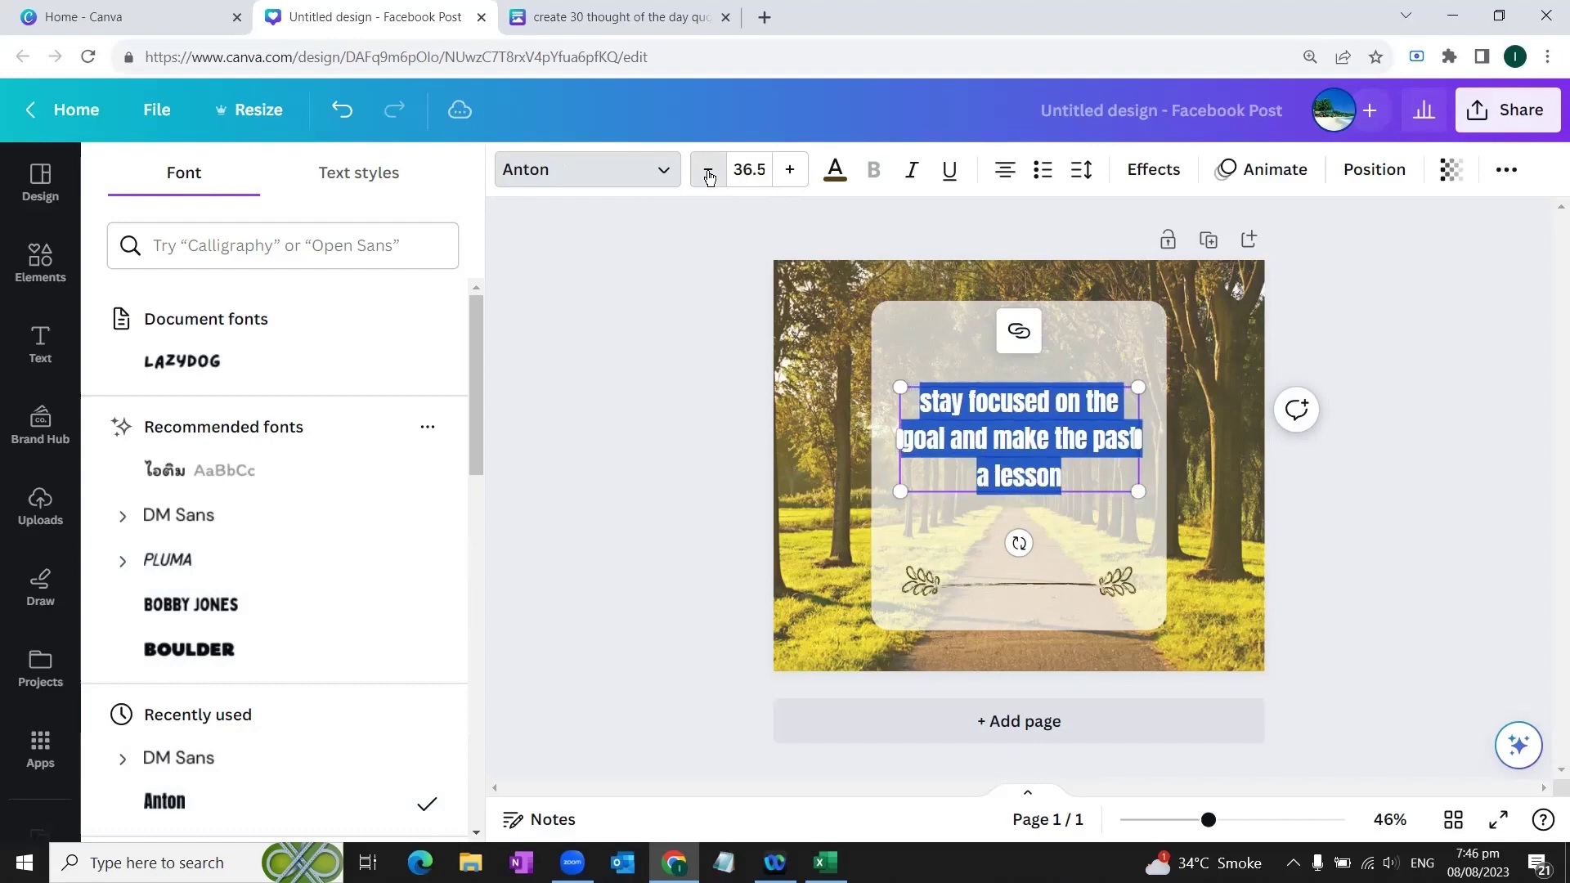
pyautogui.click(708, 170)
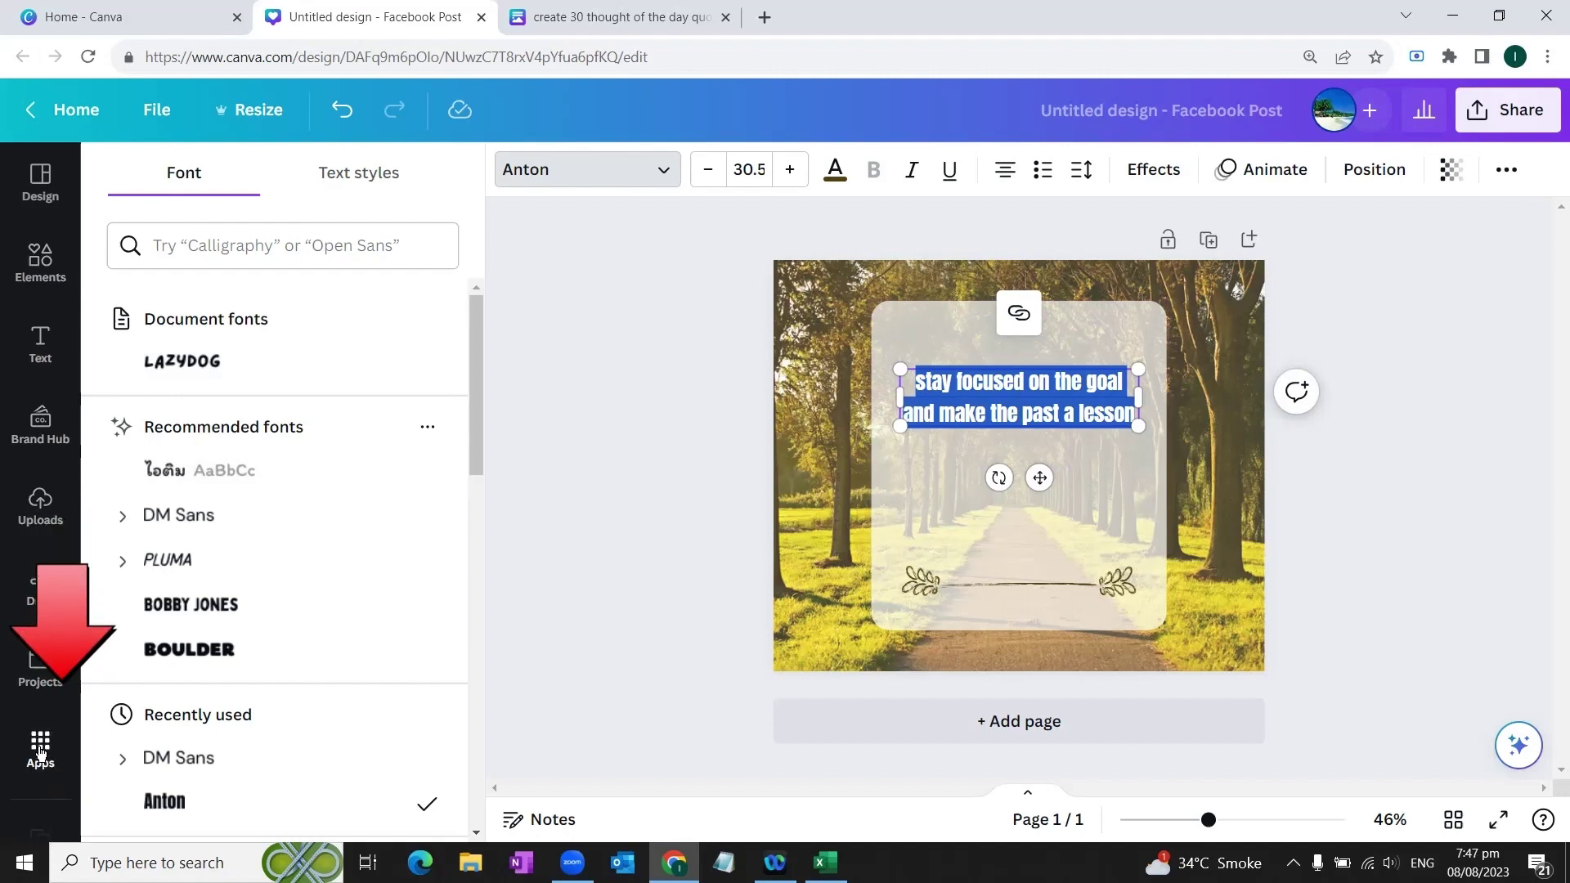
# - Launch Bulk create from the More from Canva section of the Apps panel
pyautogui.click(36, 773)
pyautogui.scroll(-7, 322, 512)
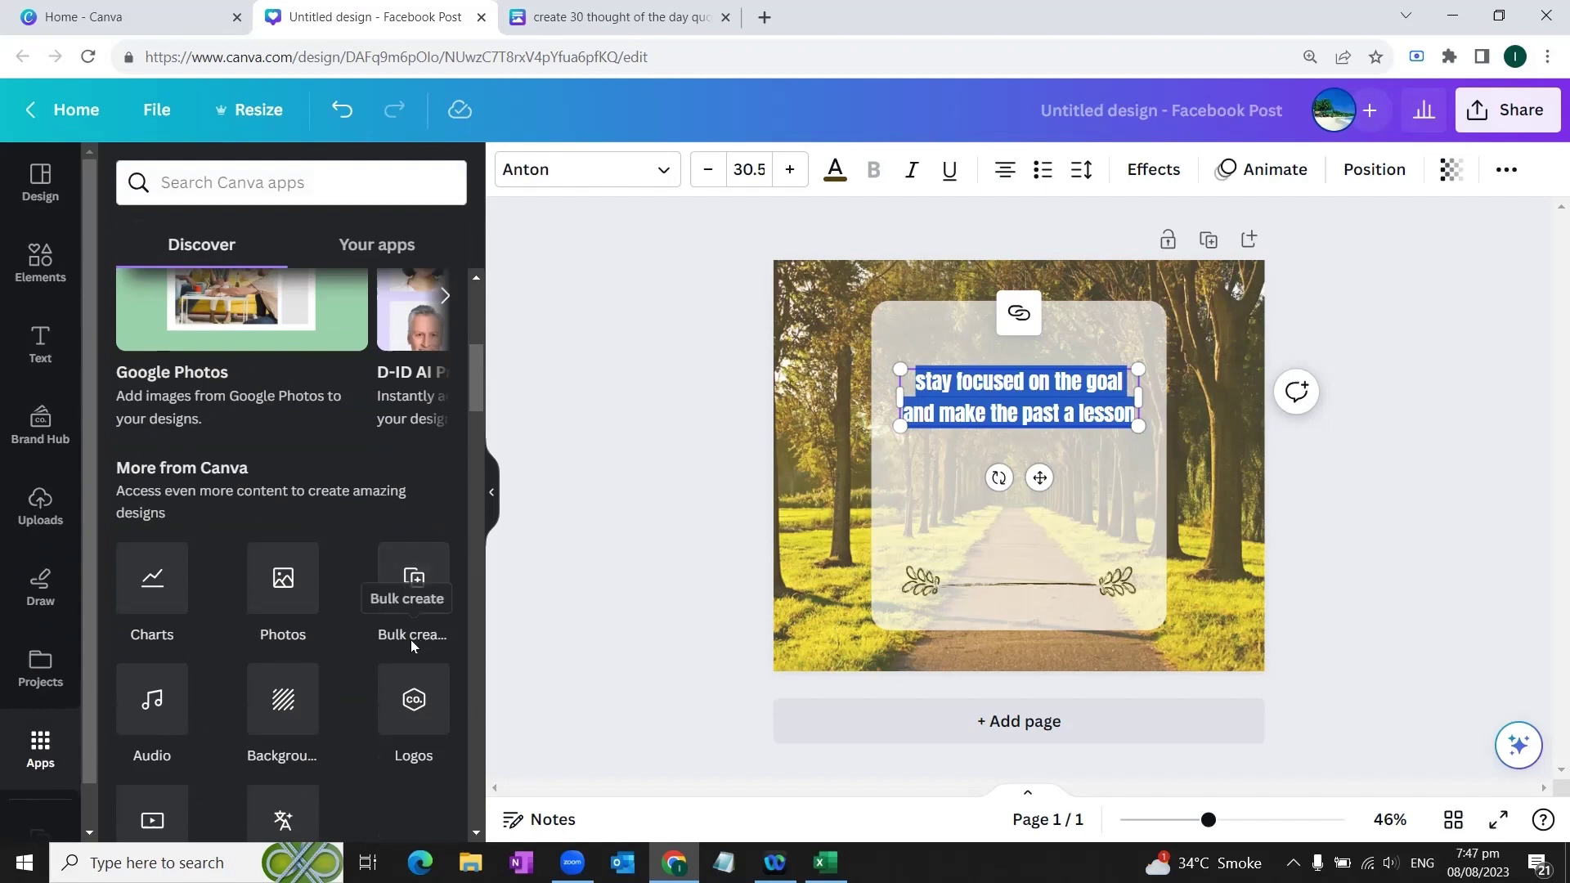
pyautogui.click(414, 582)
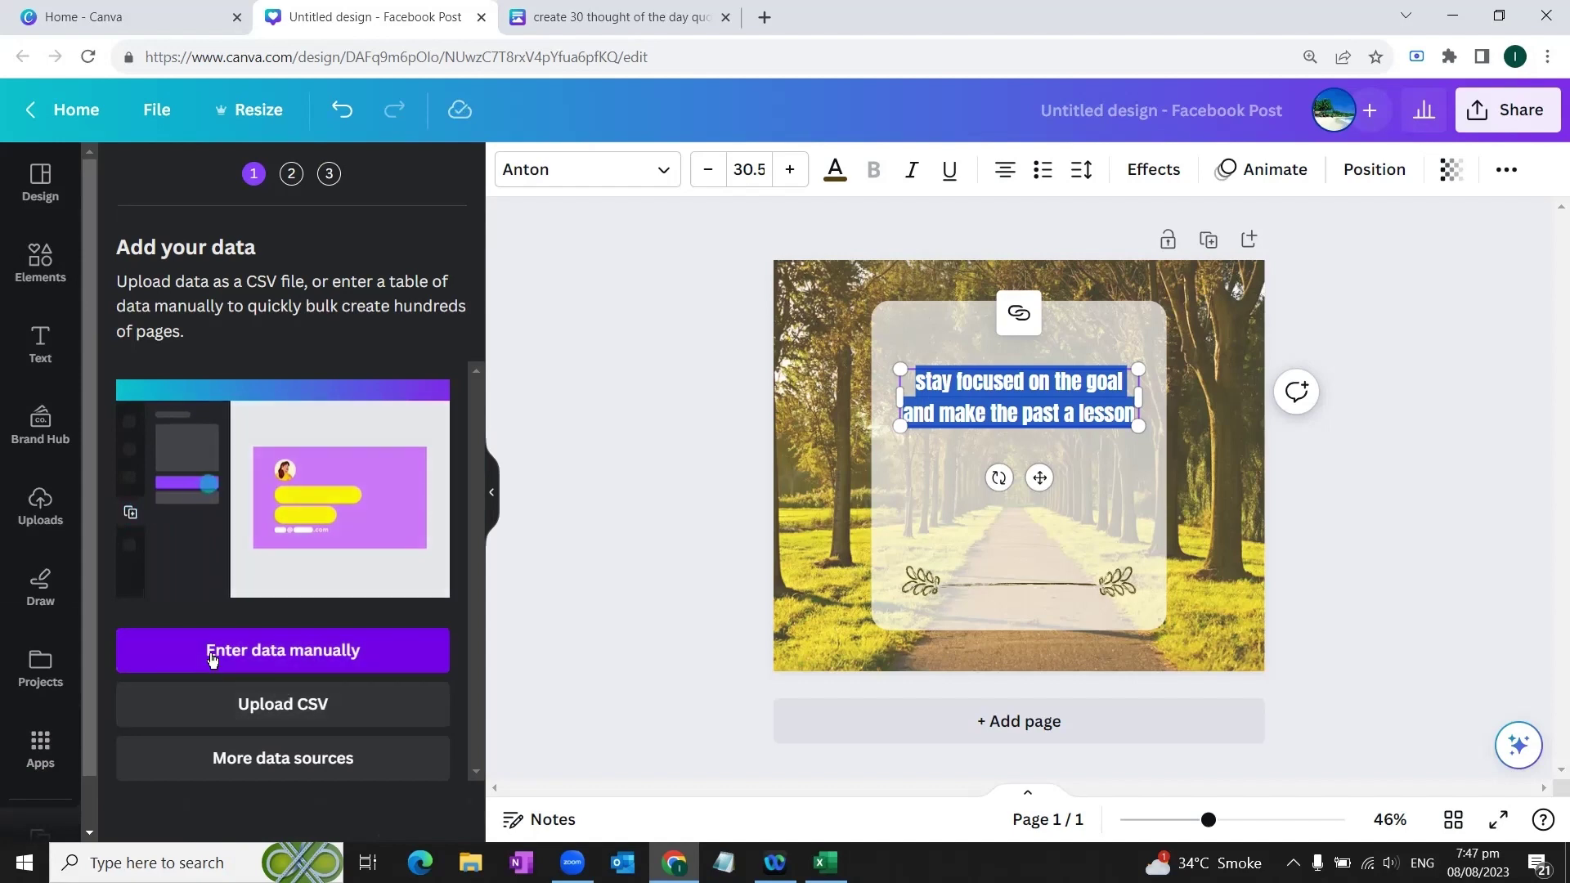
# - Choose manual data entry and clear the sample names and e-mails from both rows
pyautogui.click(242, 656)
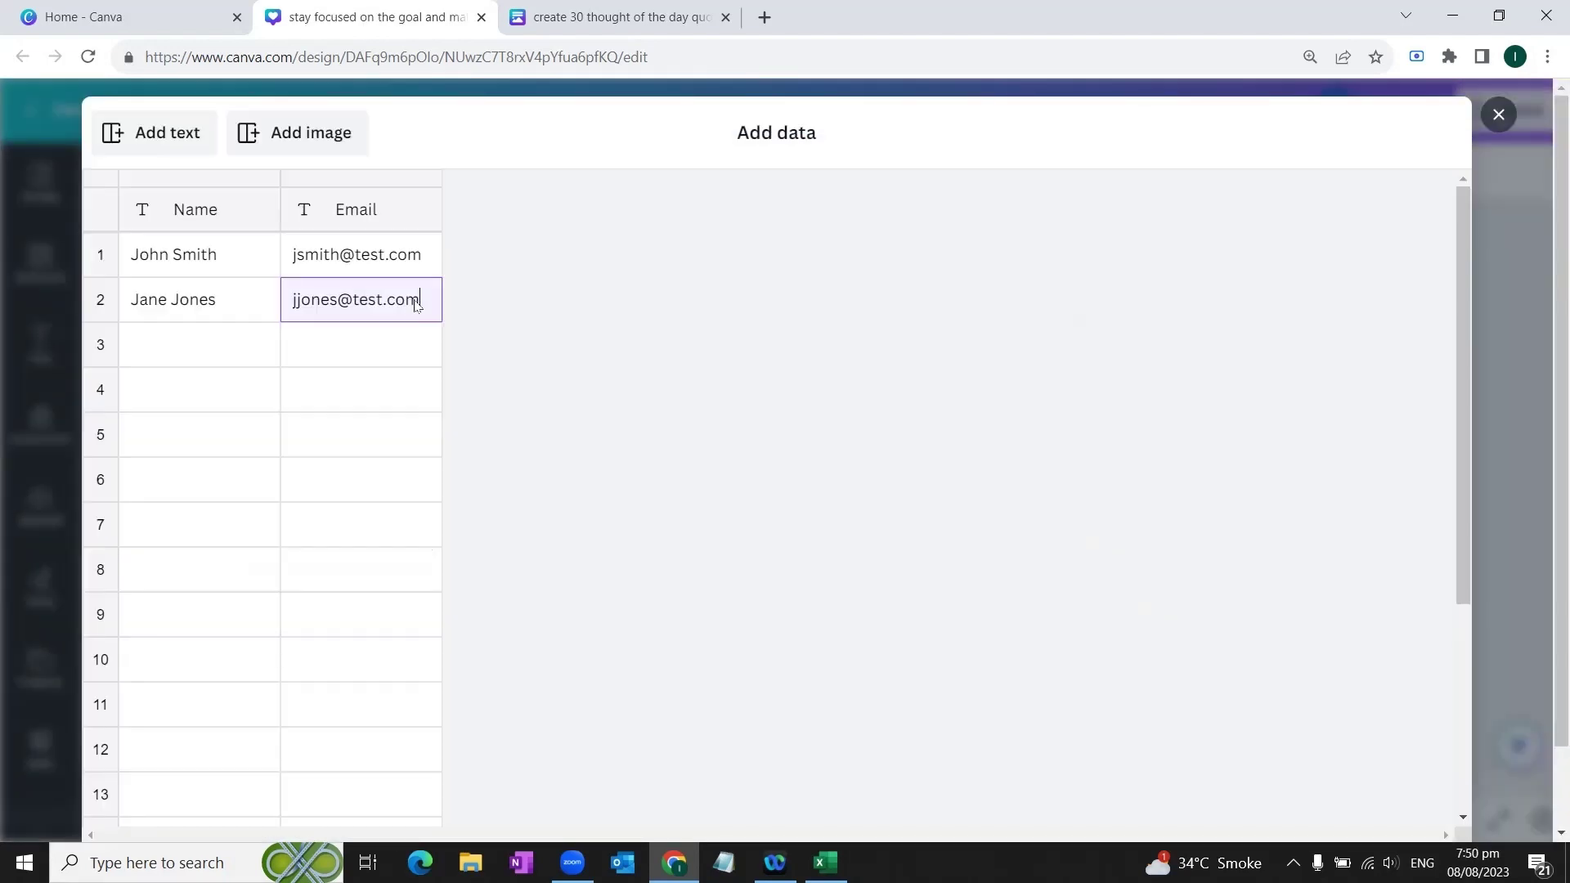
pyautogui.press('BackSpace')
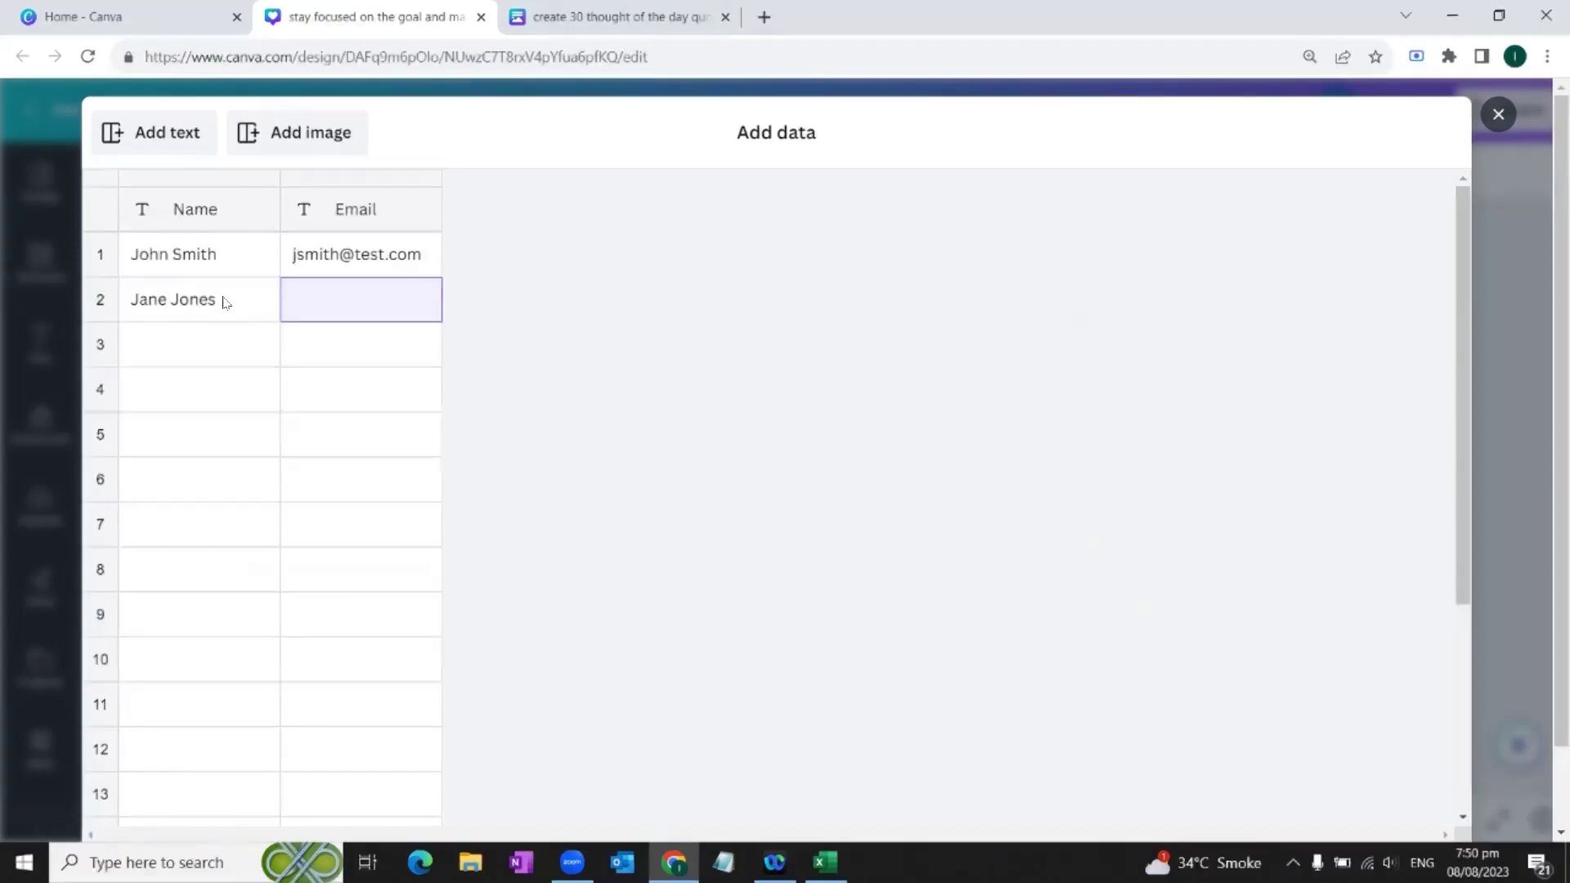
pyautogui.click(225, 302)
pyautogui.press('BackSpace')
pyautogui.click(417, 253)
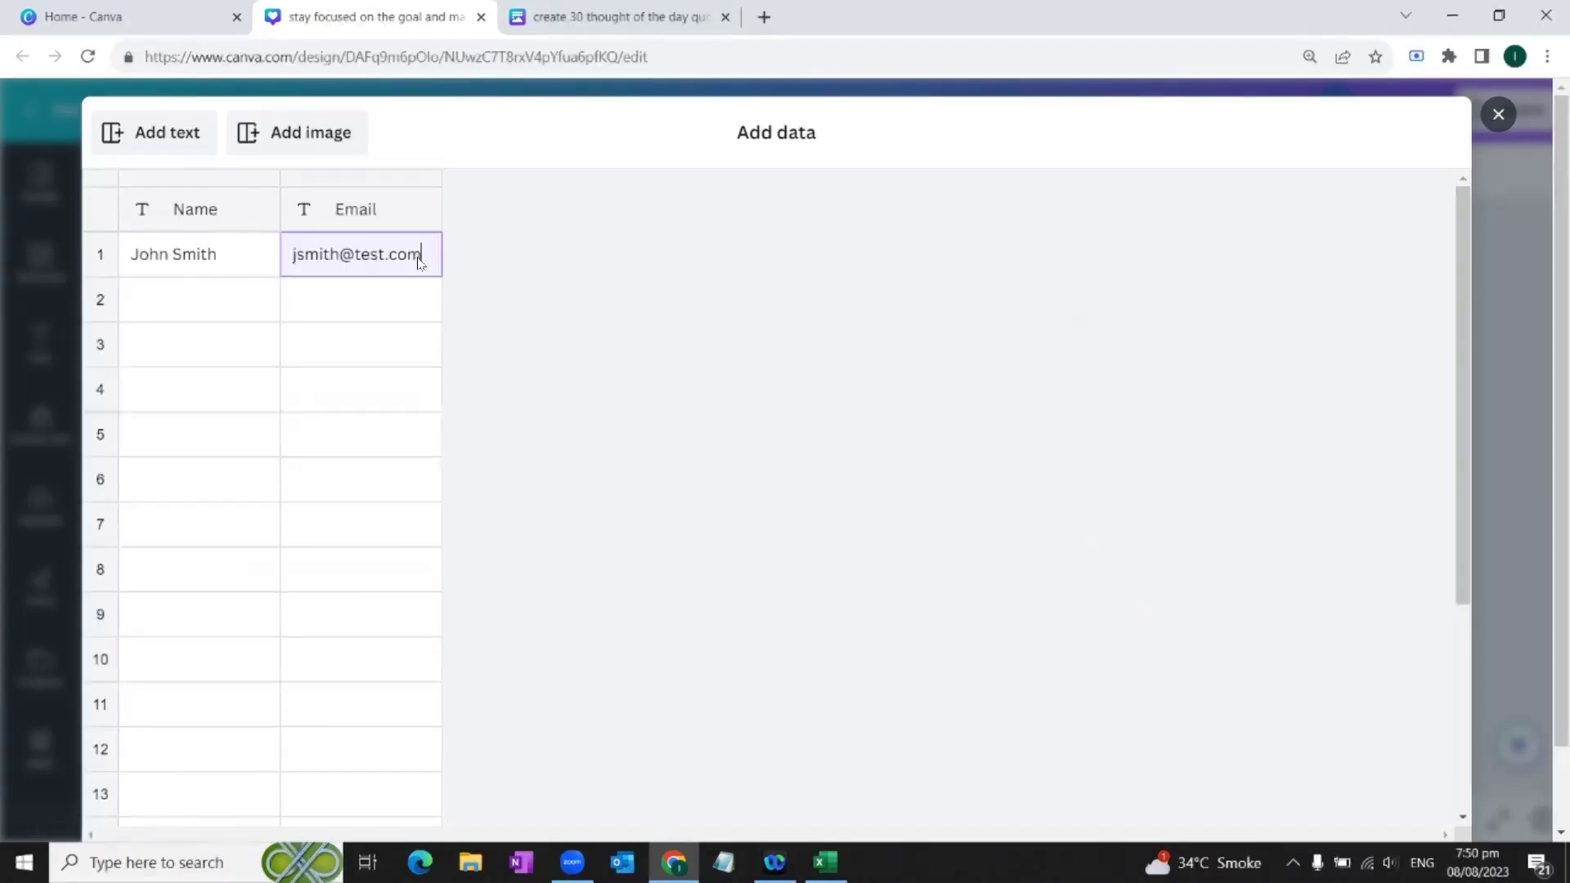
pyautogui.press('BackSpace')
pyautogui.click(237, 254)
pyautogui.press('BackSpace')
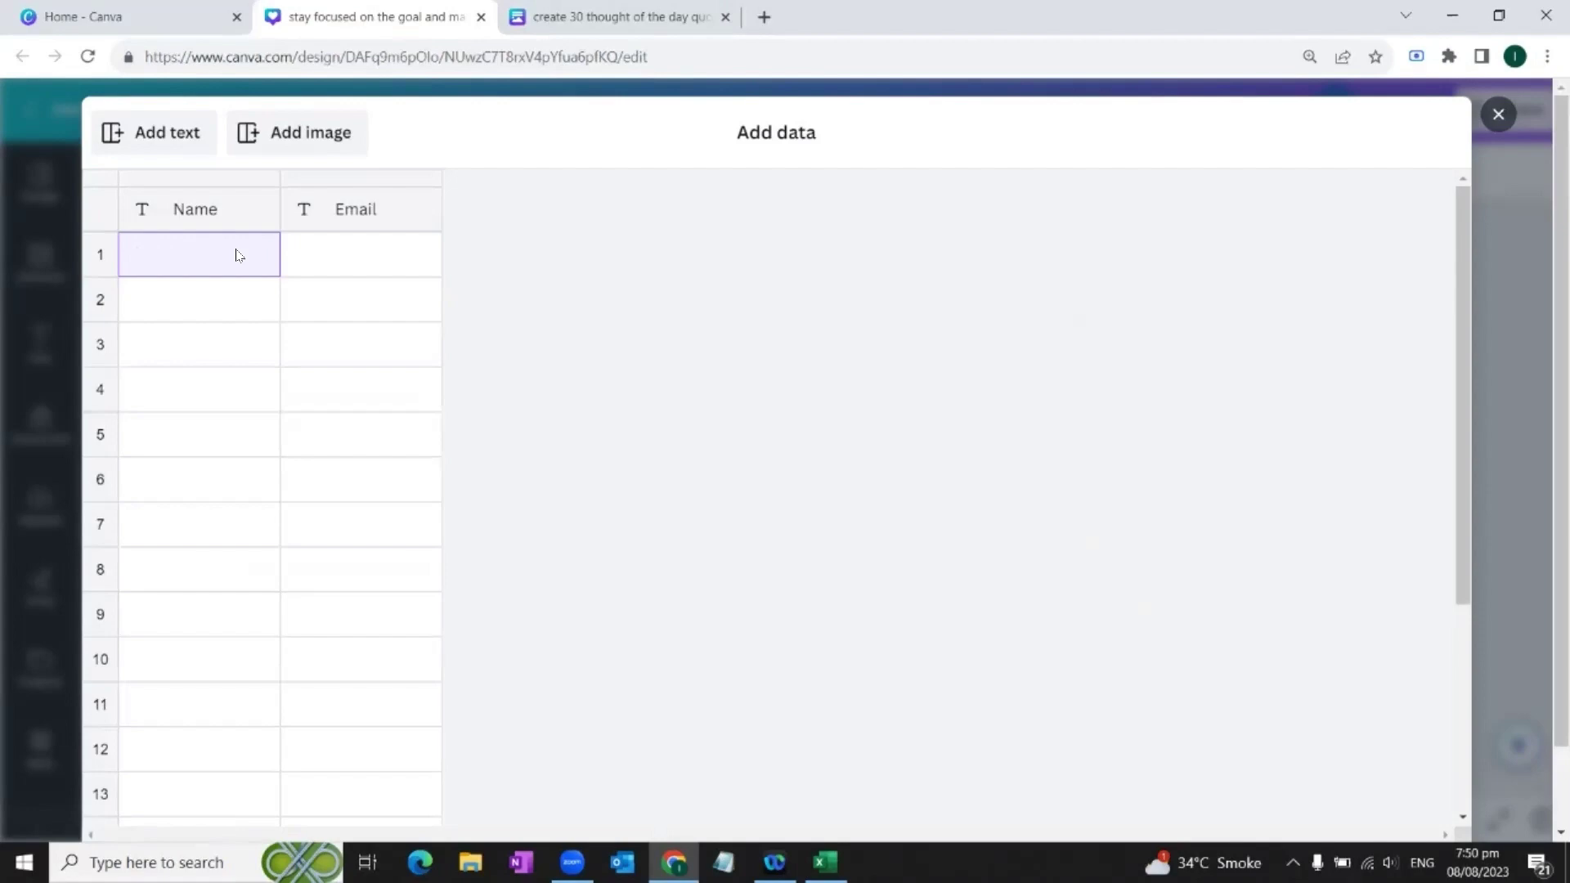
# - In Excel, select the quotes in D5:D34 and bring up their context menu
pyautogui.click(827, 862)
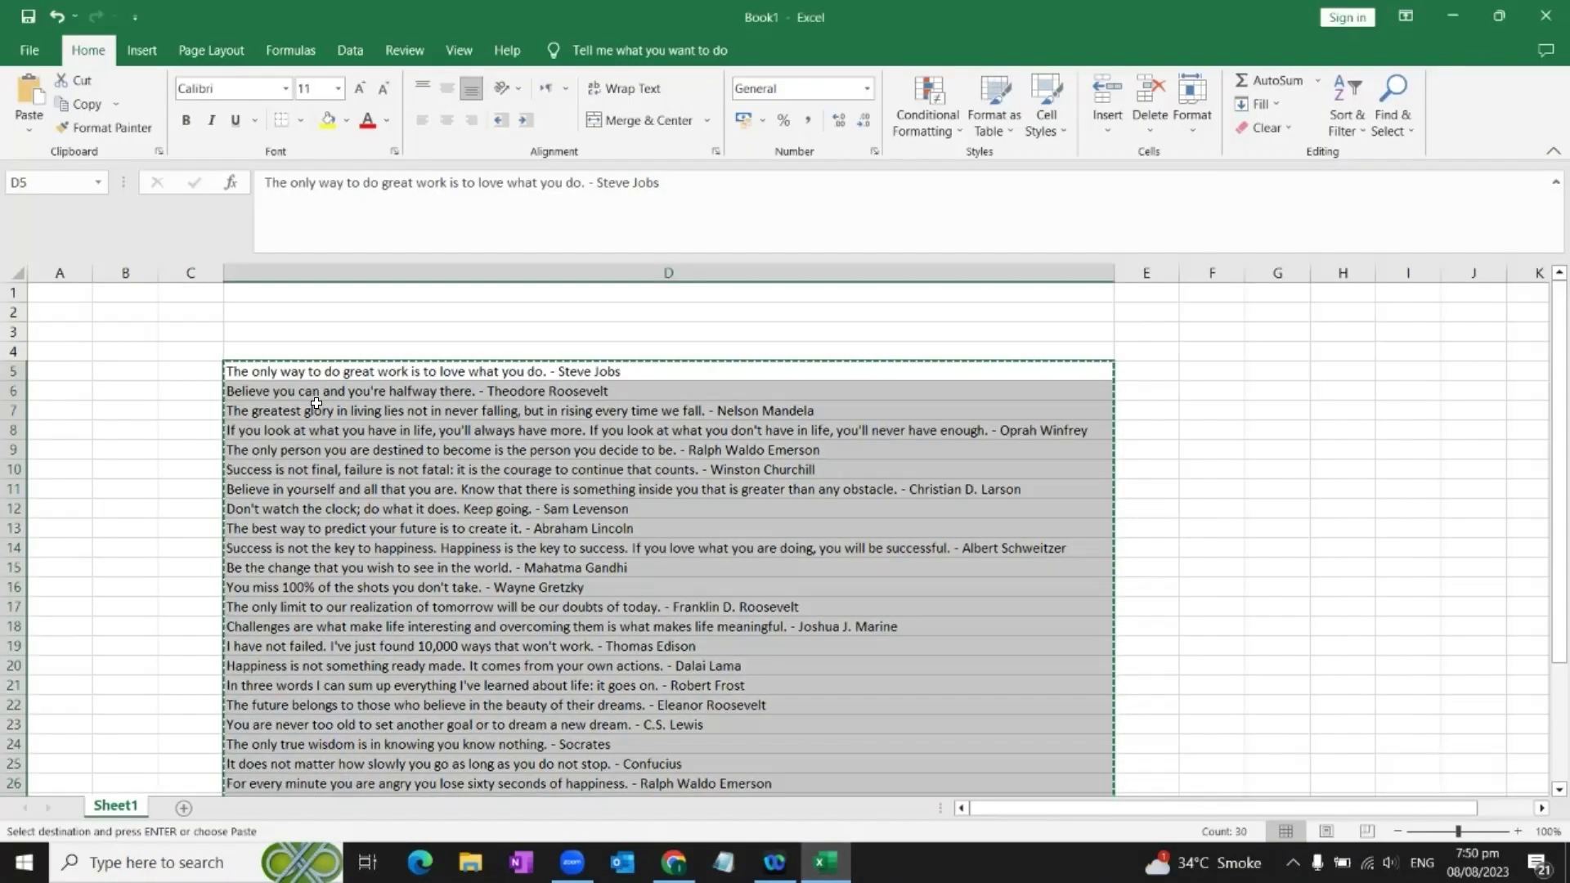
pyautogui.moveTo(292, 369); pyautogui.dragTo(410, 802)
pyautogui.rightClick(458, 639)
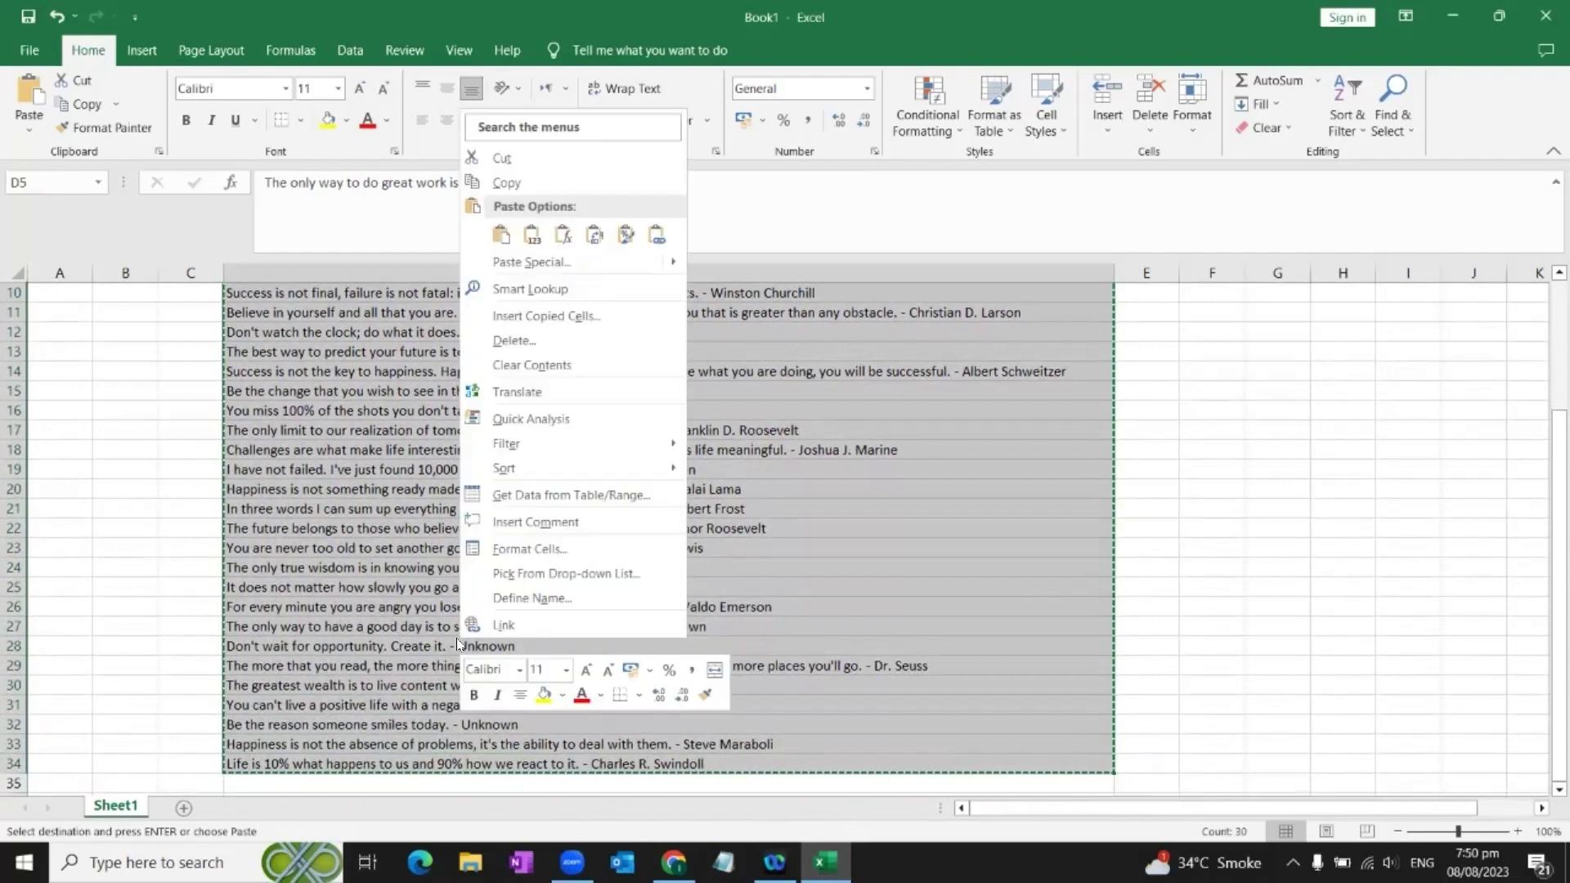
# - Copy the quotes from Excel, paste them into the Name column, check all 30 rows, and finish
pyautogui.click(506, 182)
pyautogui.hotkey('alt', 'Tab')
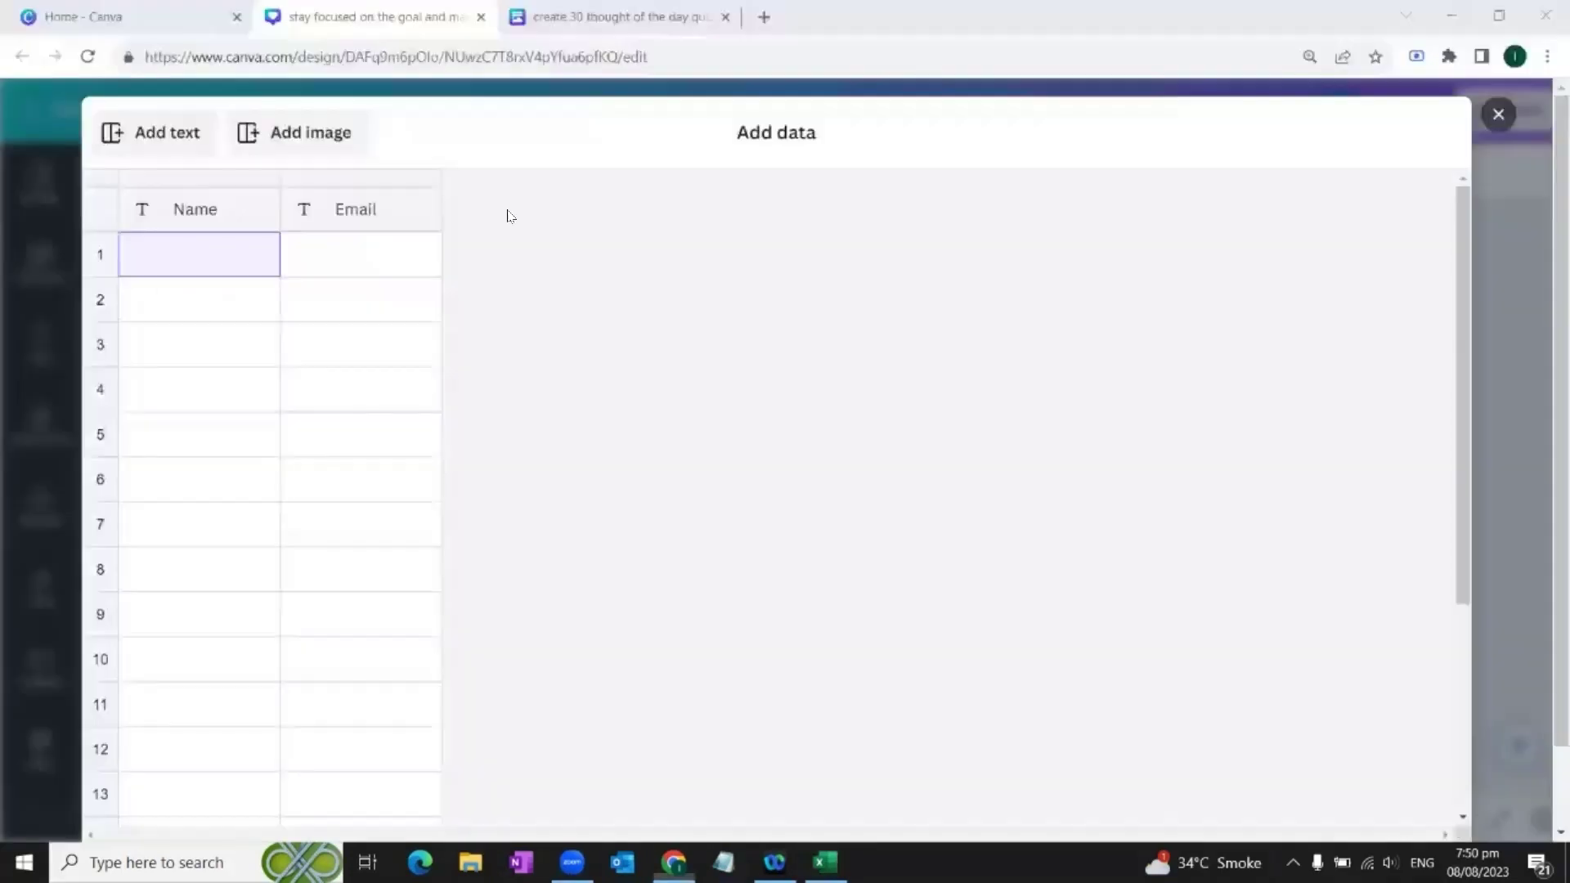
pyautogui.hotkey('ctrl', 'v')
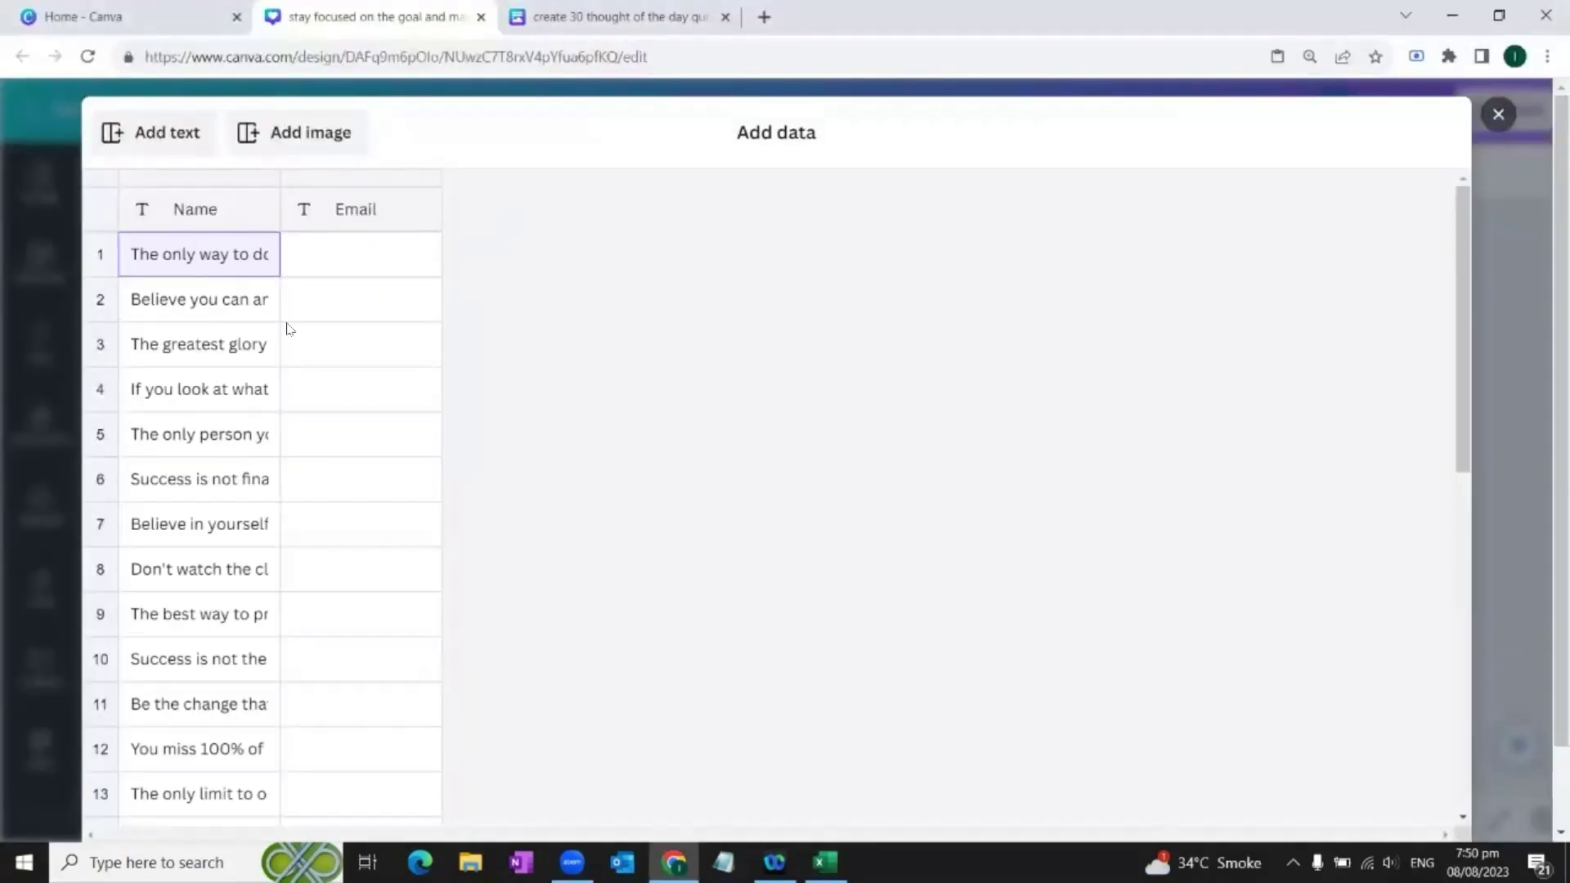
pyautogui.scroll(-10, 212, 450)
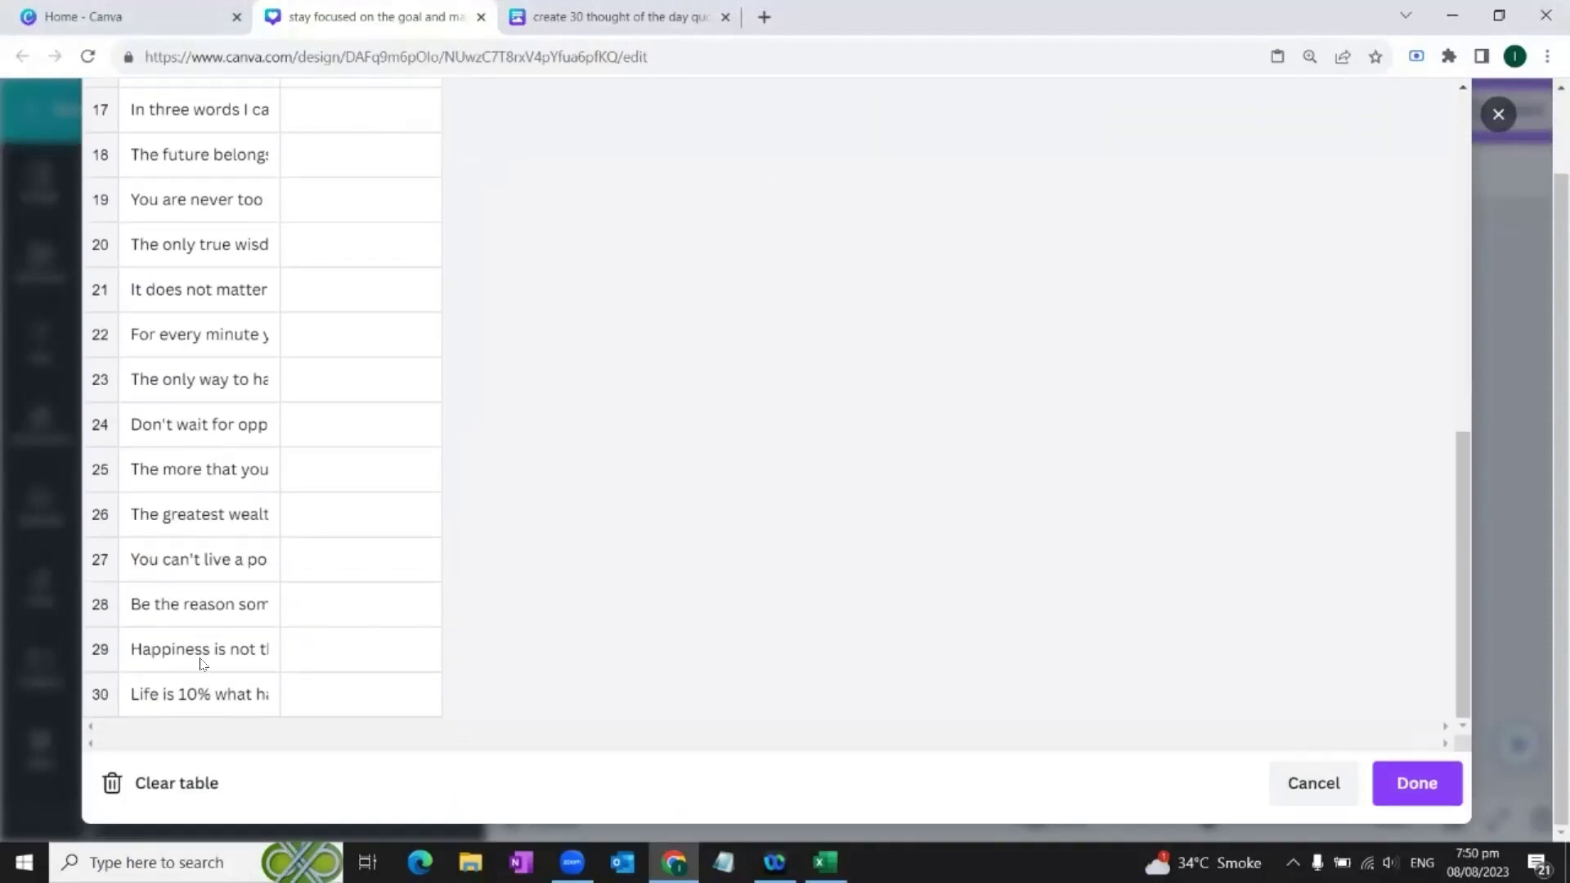
pyautogui.scroll(10, 202, 664)
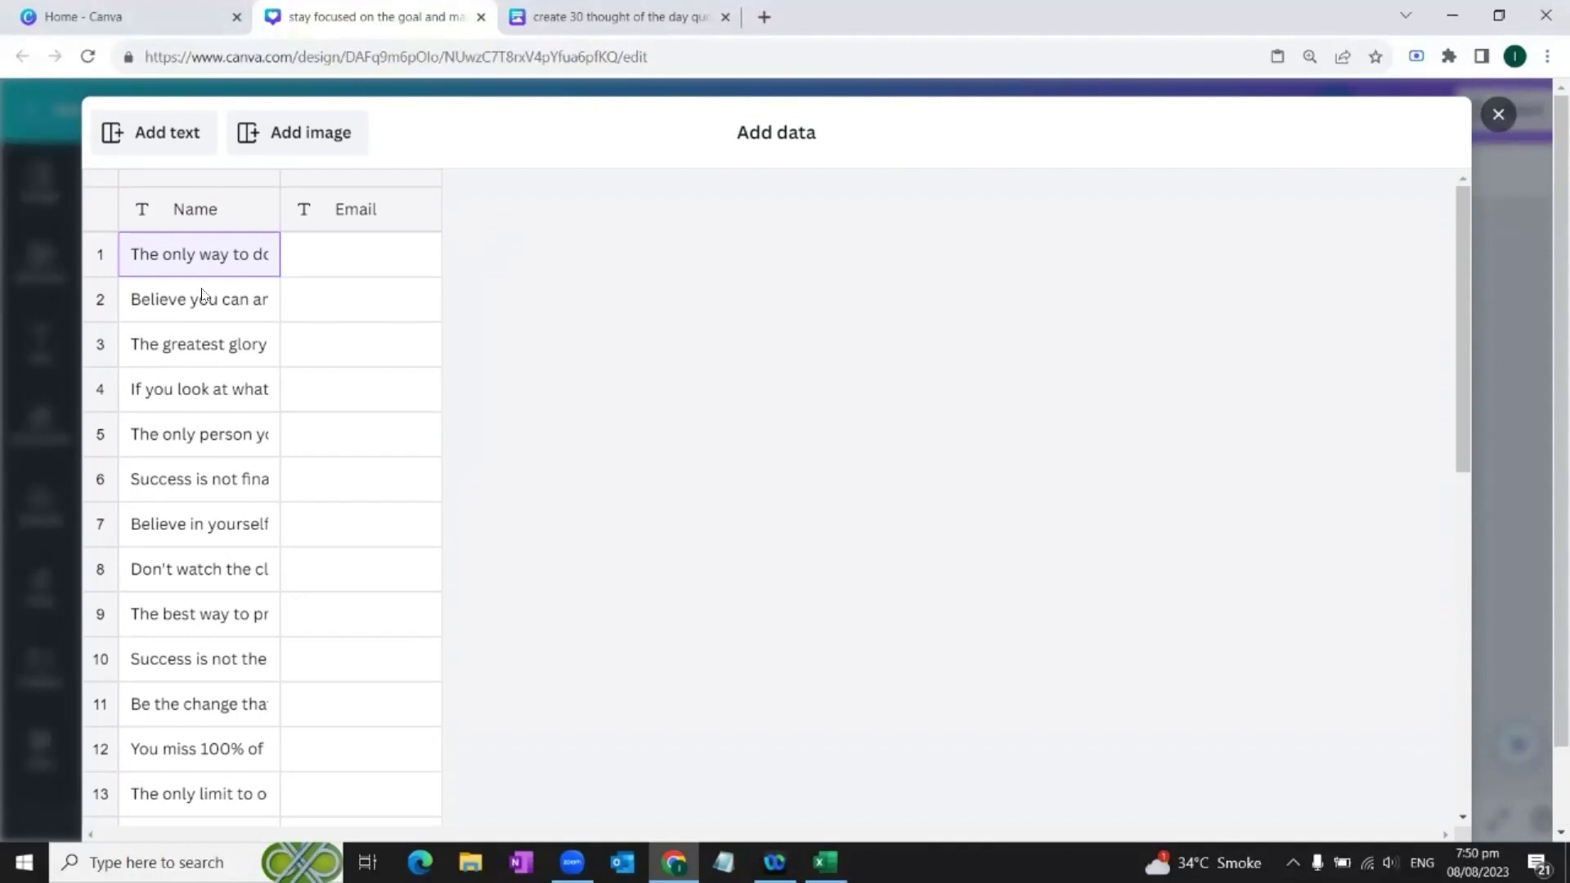
pyautogui.scroll(-5, 222, 416)
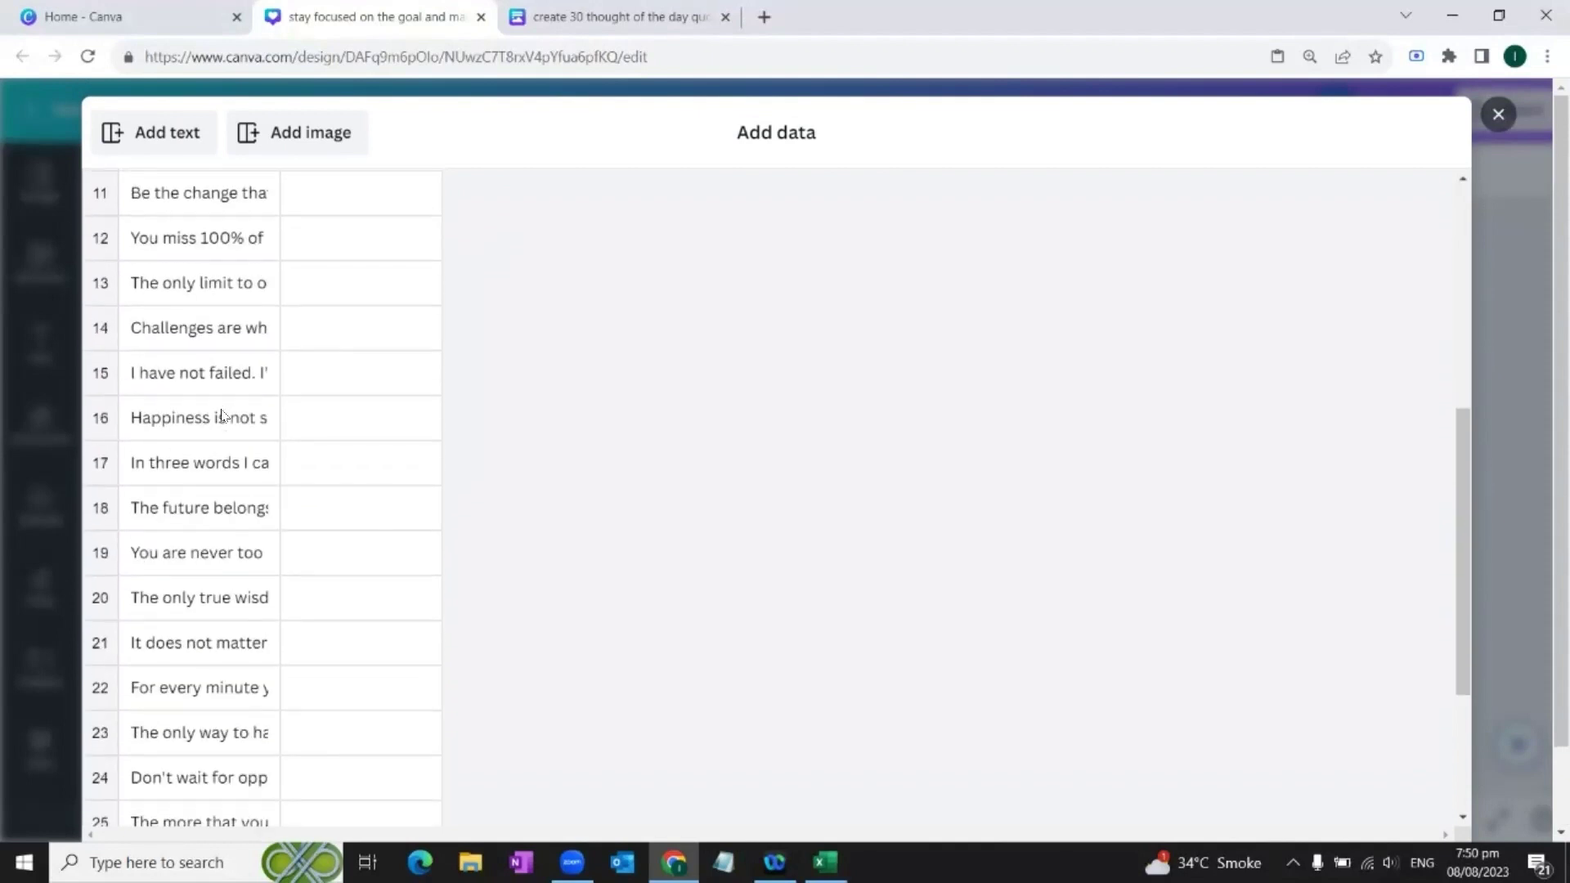
pyautogui.scroll(-4, 222, 415)
pyautogui.click(1425, 786)
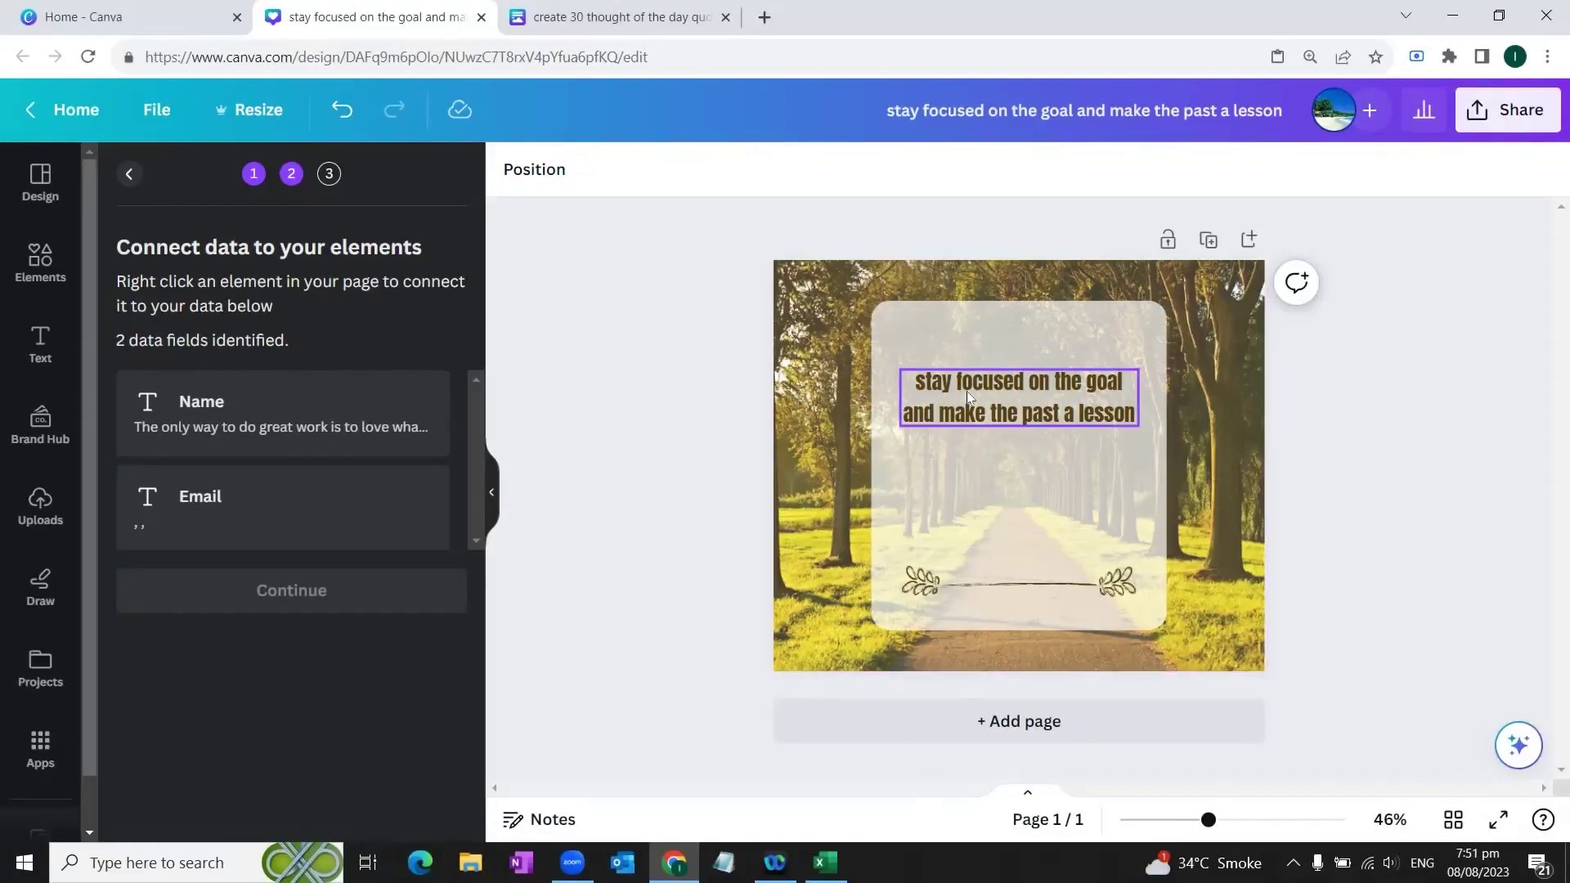
# - Connect the quote text to the Name data field, then continue to Apply data
pyautogui.rightClick(1105, 400)
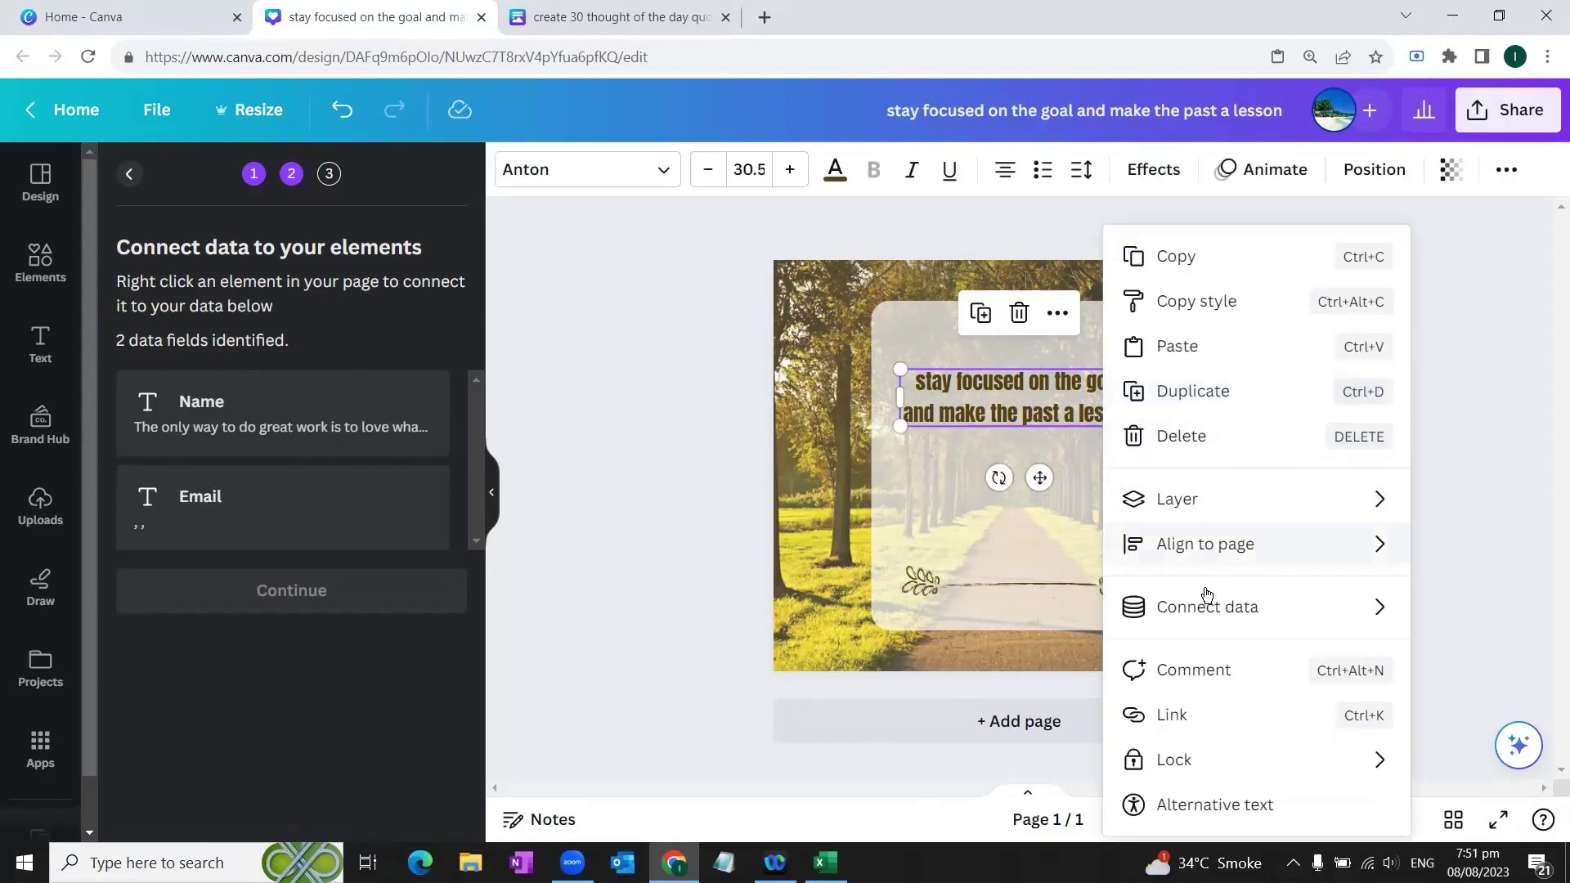
pyautogui.moveTo(1208, 620)
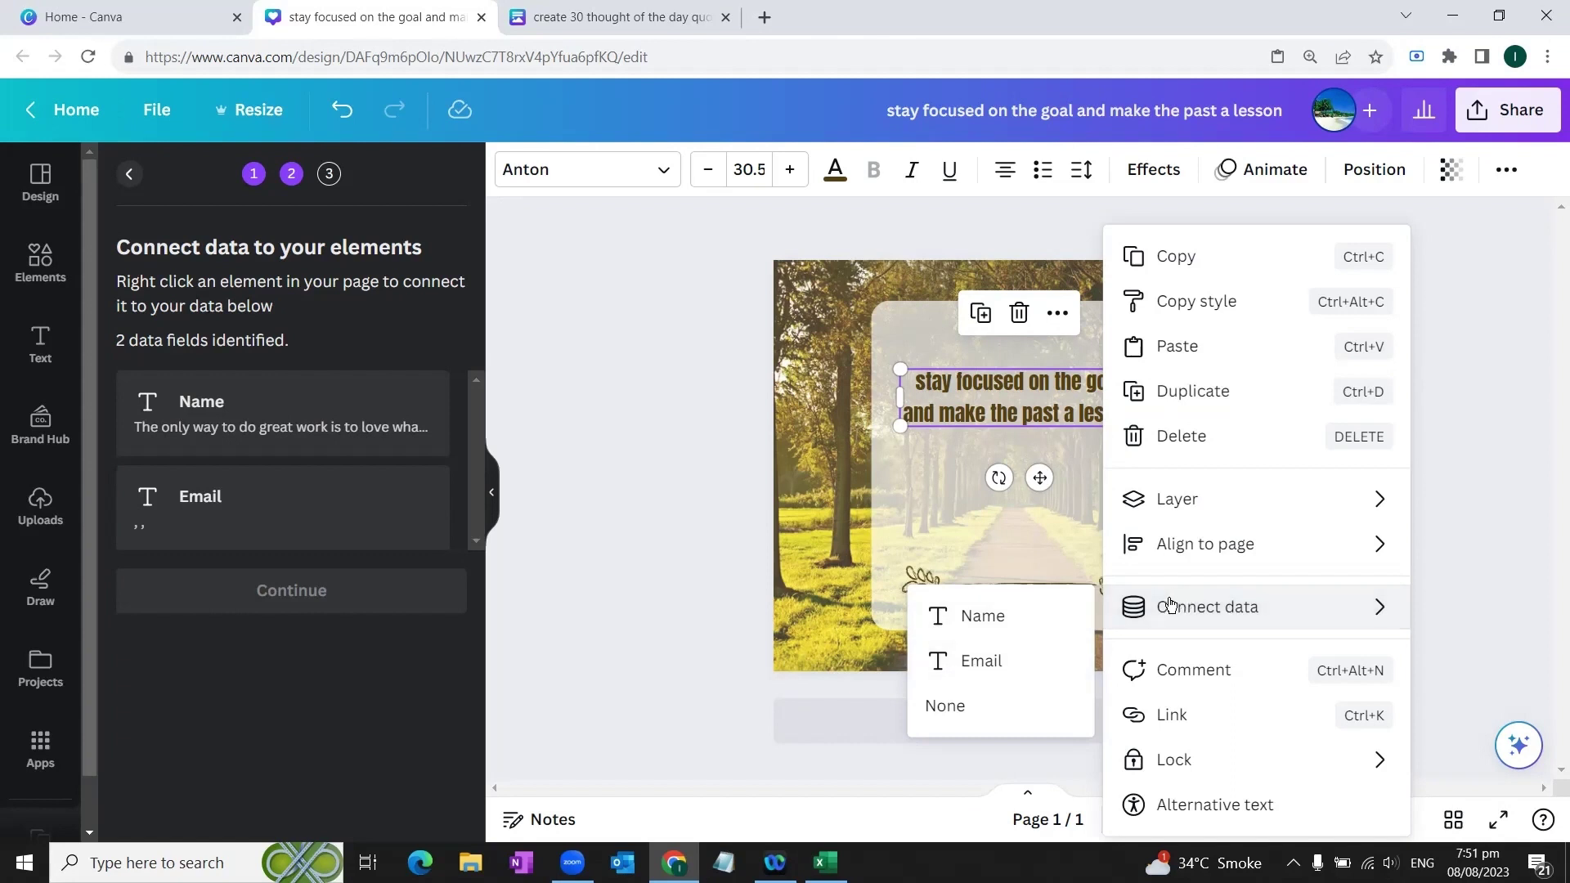
pyautogui.click(985, 622)
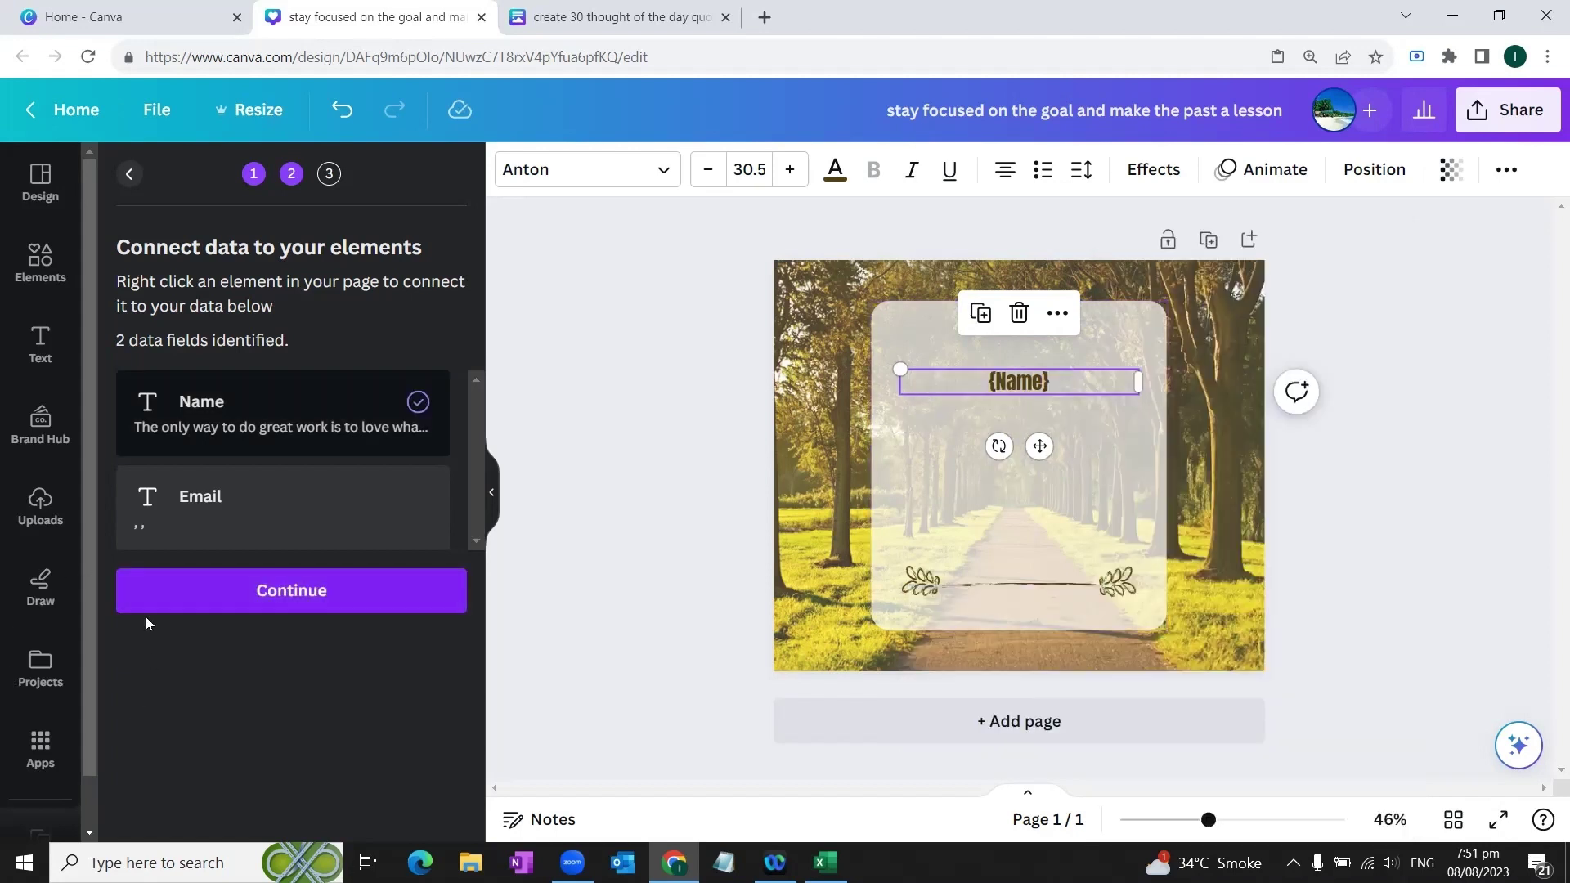
pyautogui.click(286, 607)
# - Generate 30 pages from the checked quote rows as a new Bulk 1 design
pyautogui.scroll(-7, 356, 534)
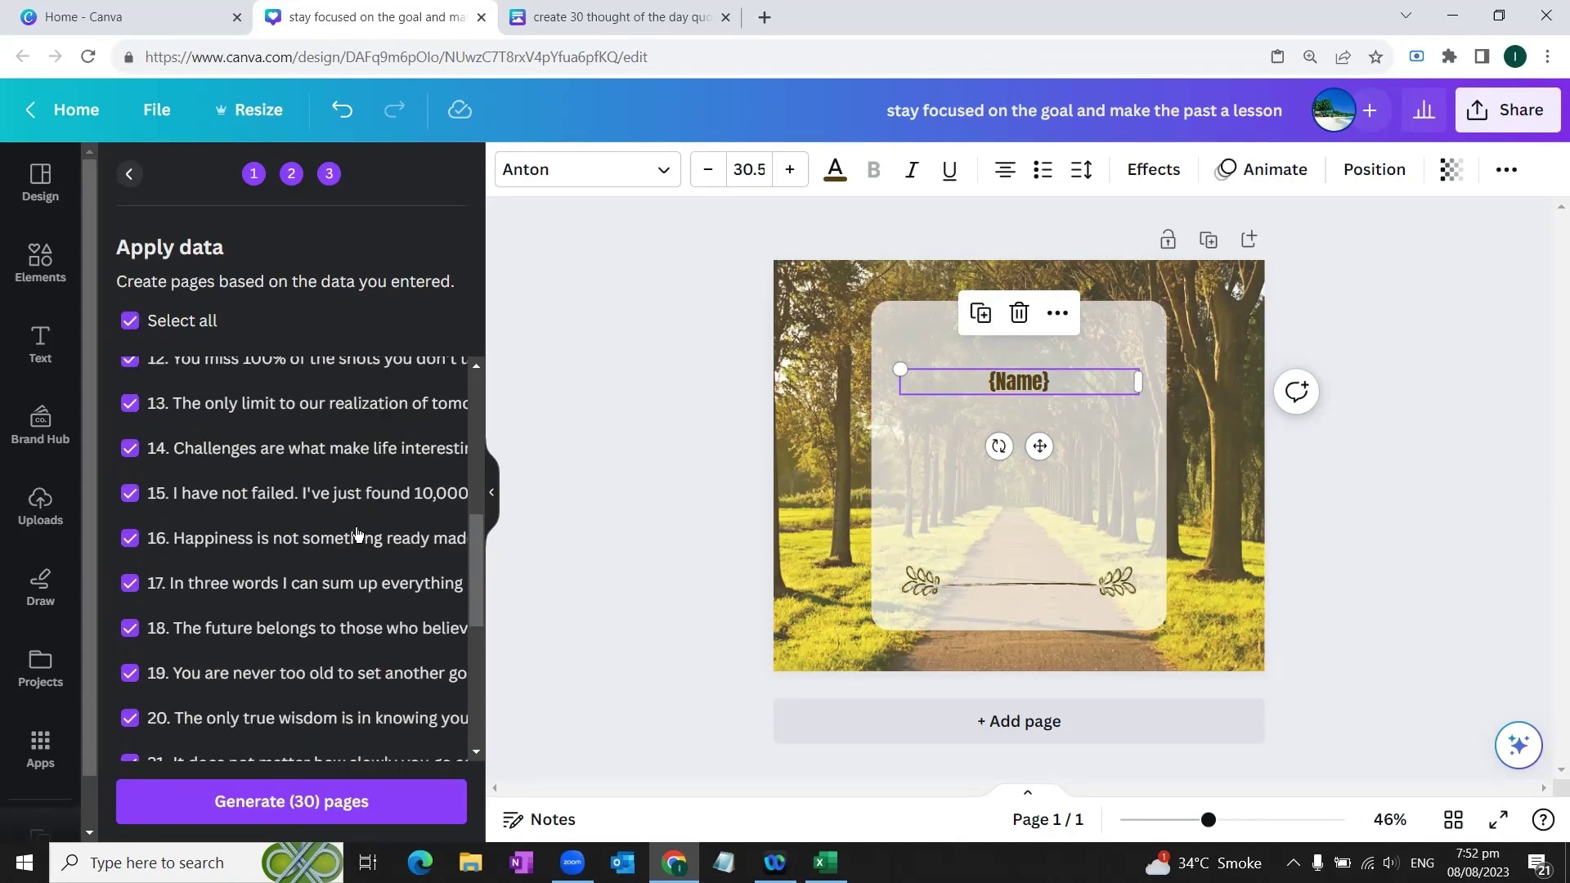
pyautogui.scroll(-4, 357, 534)
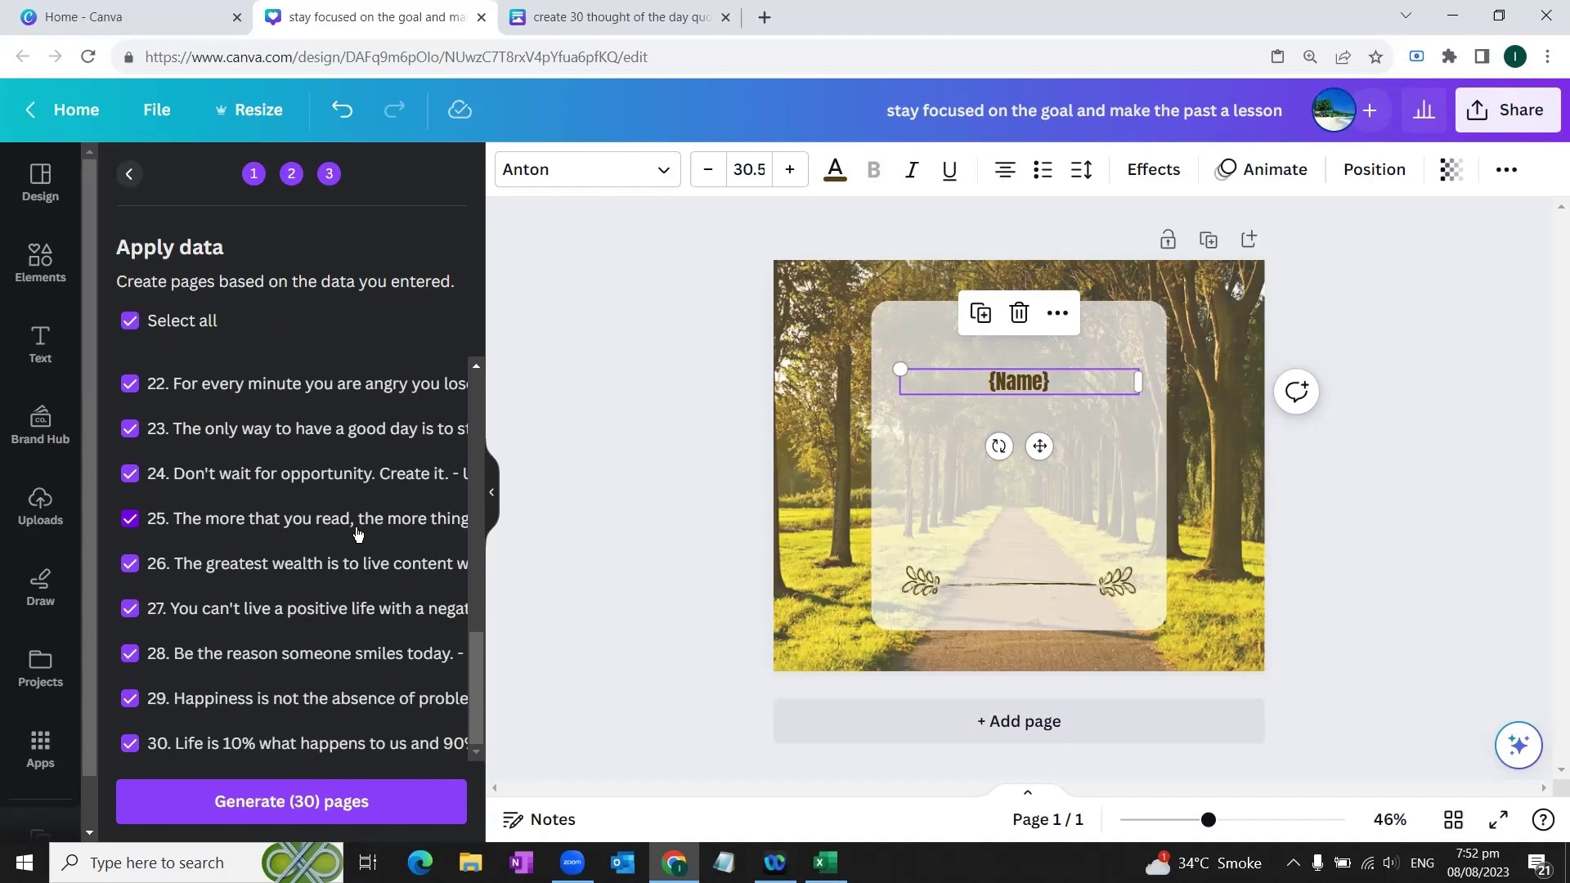
pyautogui.click(300, 808)
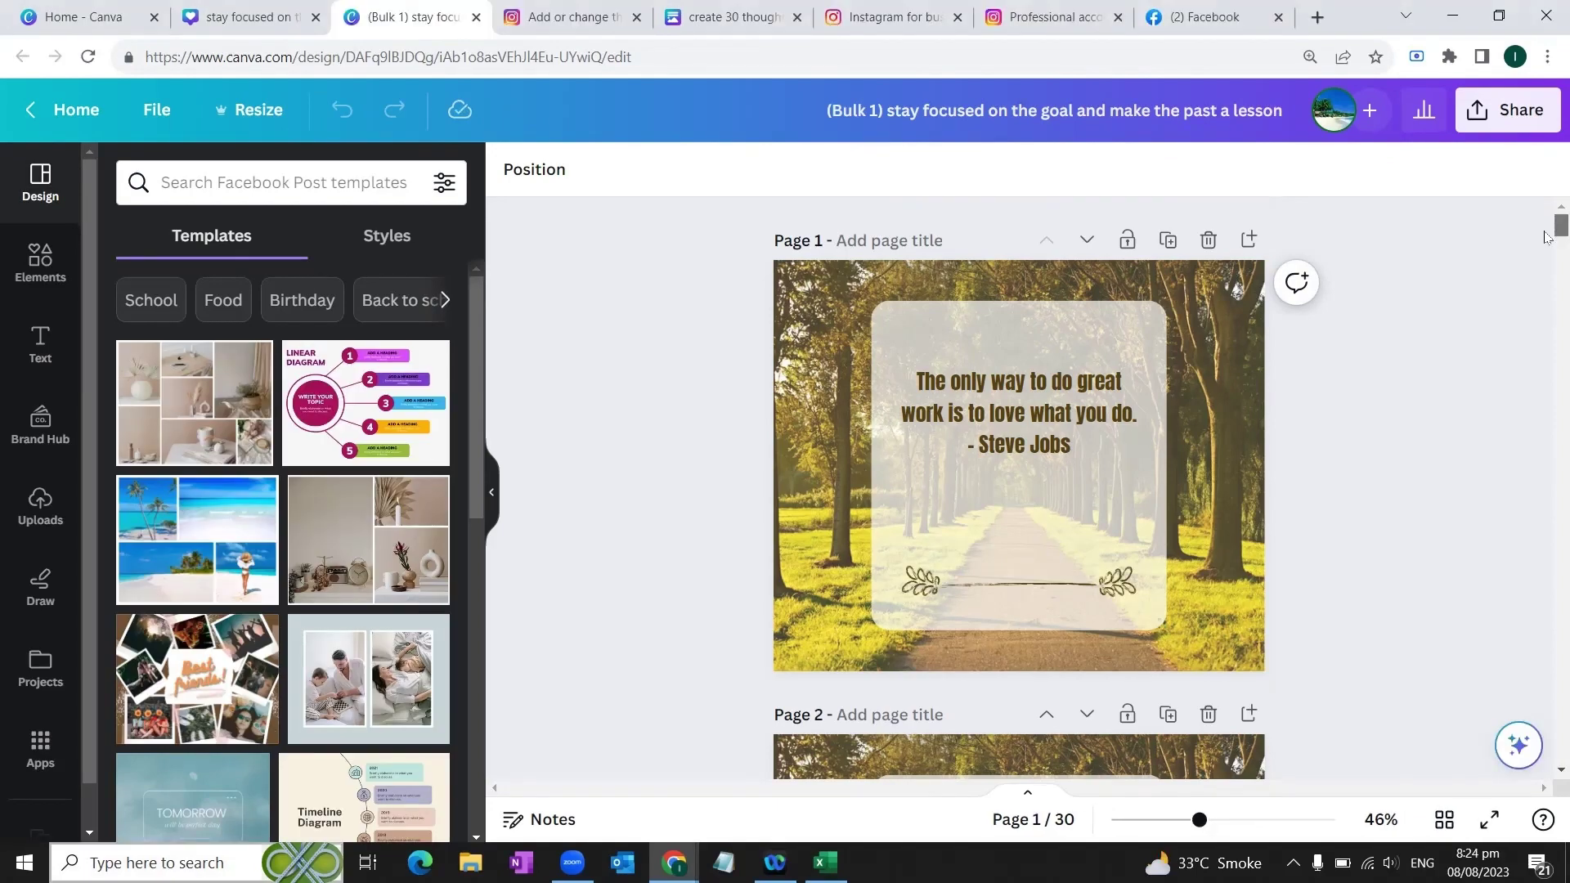
# - Download all 30 pages of the Bulk 1 design as PNG files
pyautogui.moveTo(1546, 237)
pyautogui.mouseDown()
pyautogui.moveTo(1545, 433)
pyautogui.moveTo(1546, 219)
pyautogui.mouseUp()
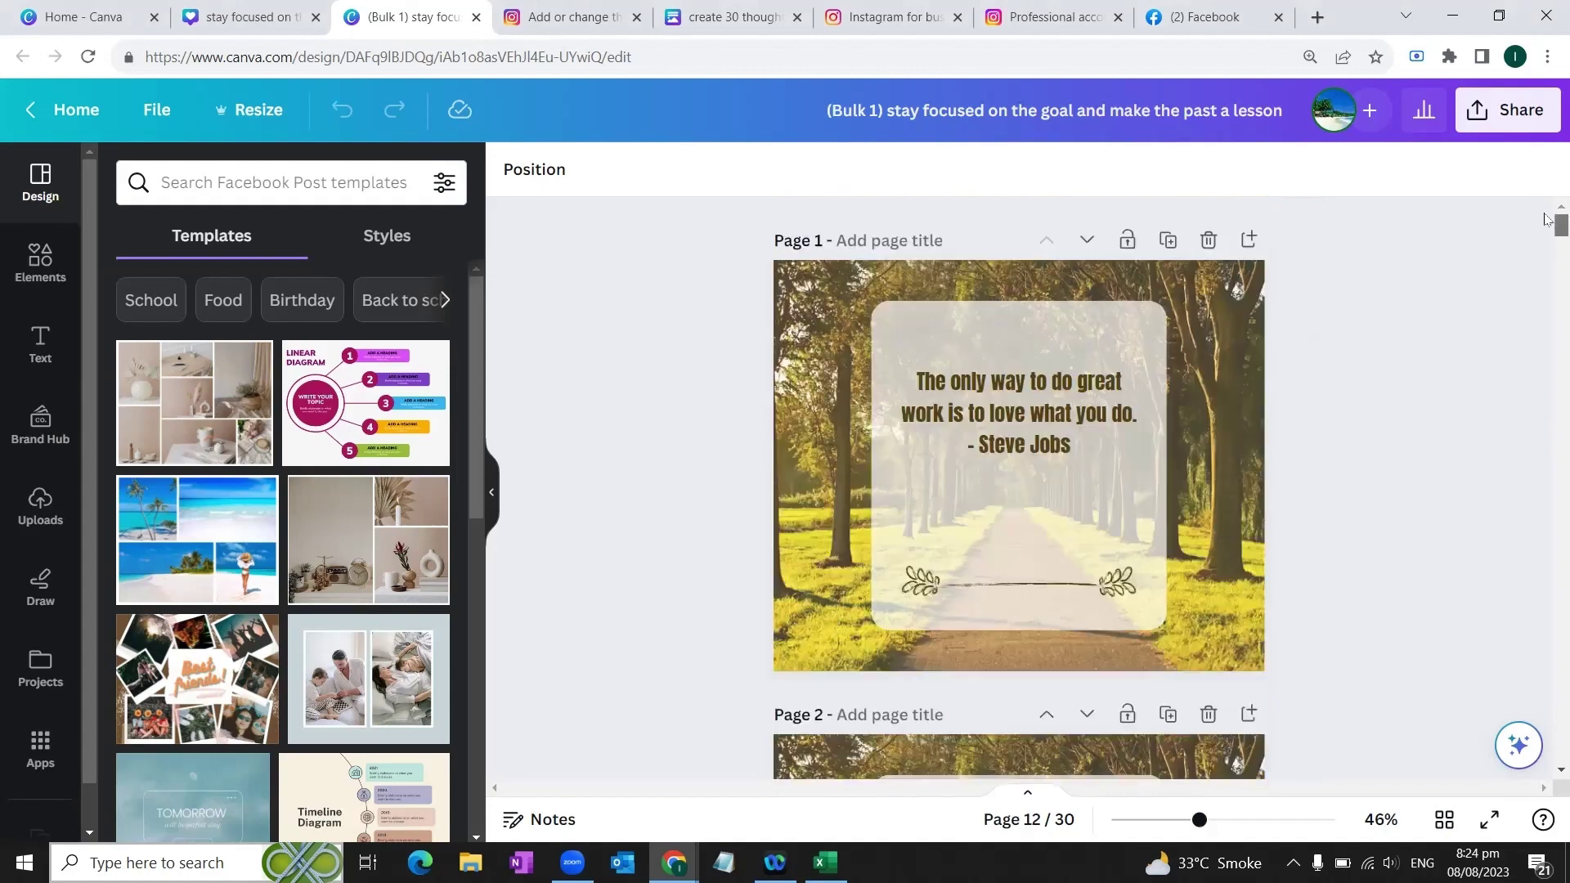
pyautogui.click(1483, 112)
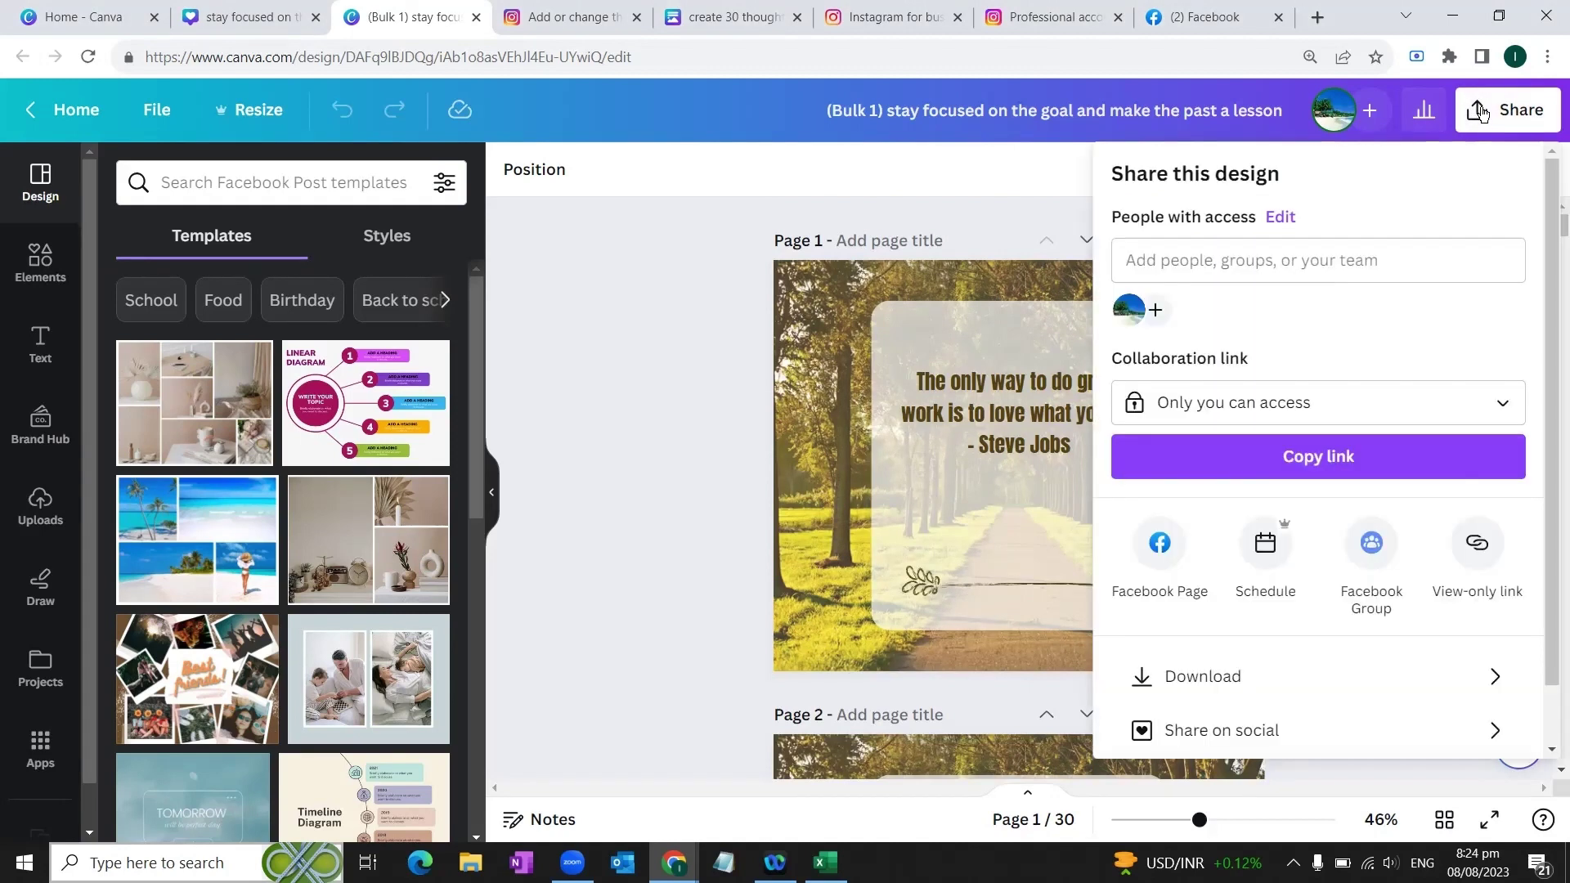
pyautogui.click(1196, 687)
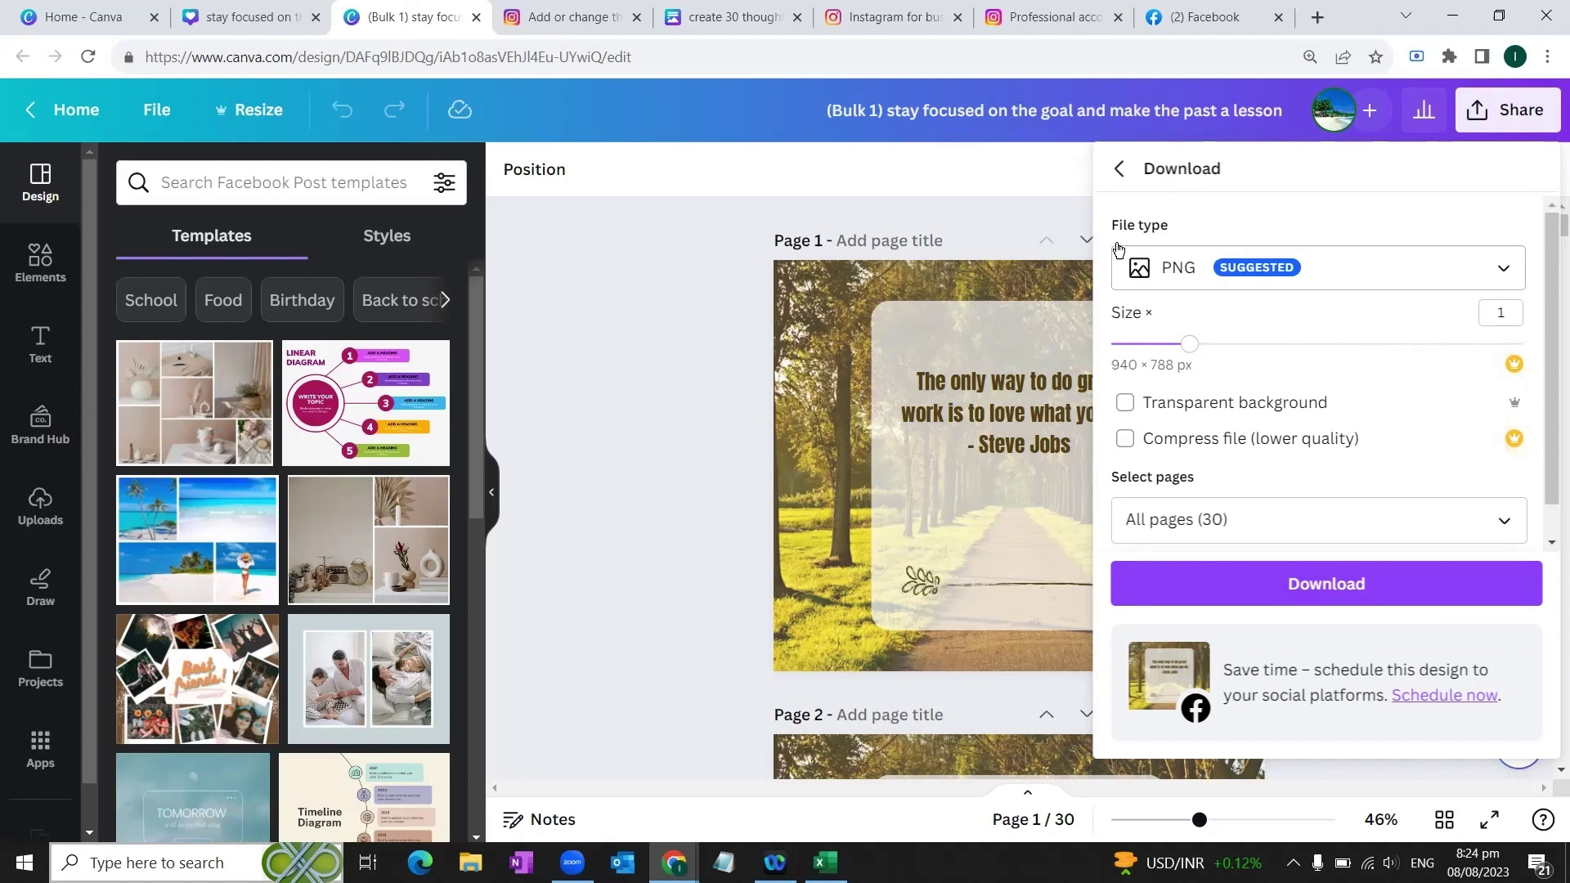
pyautogui.click(1319, 581)
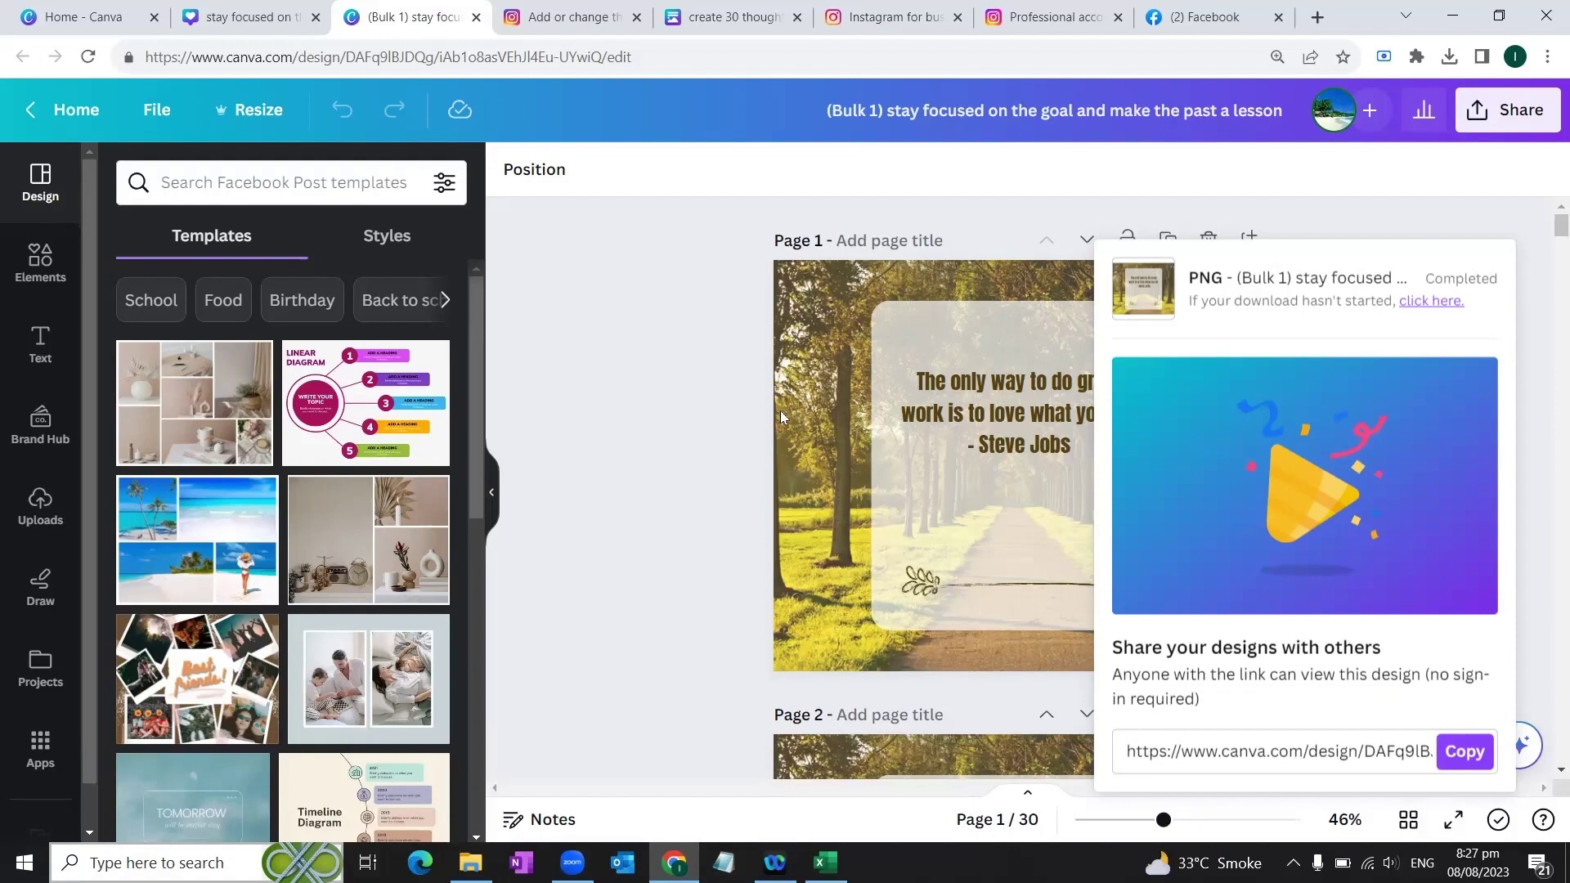
# - Dismiss the download-completed notice and check the 30 PNGs in the BK folder
pyautogui.click(655, 470)
pyautogui.scroll(-20, 828, 502)
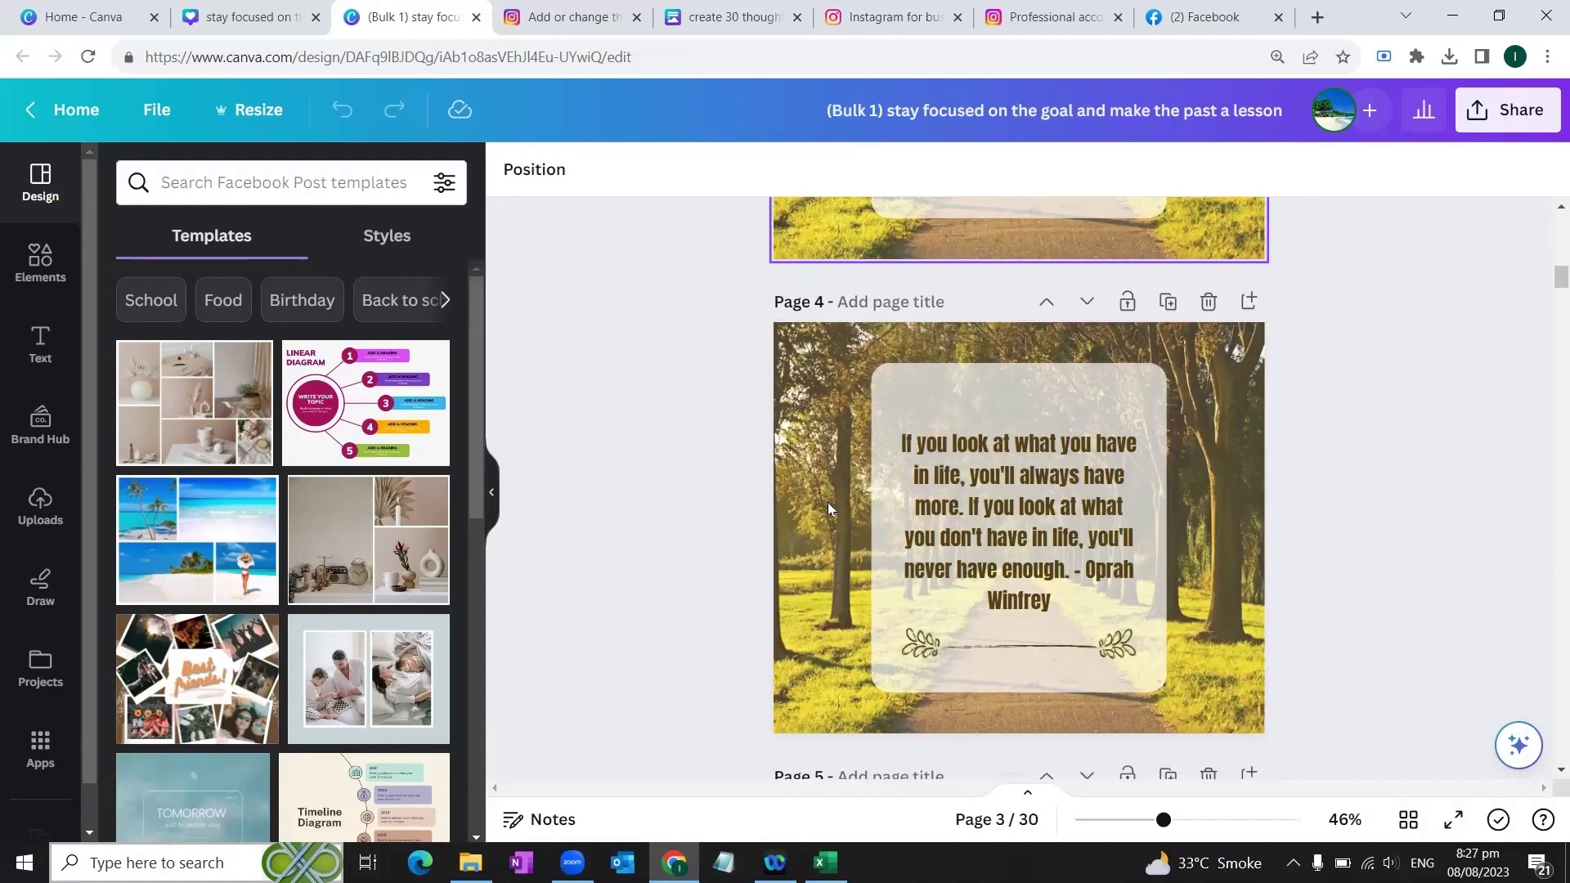
pyautogui.scroll(-12, 828, 506)
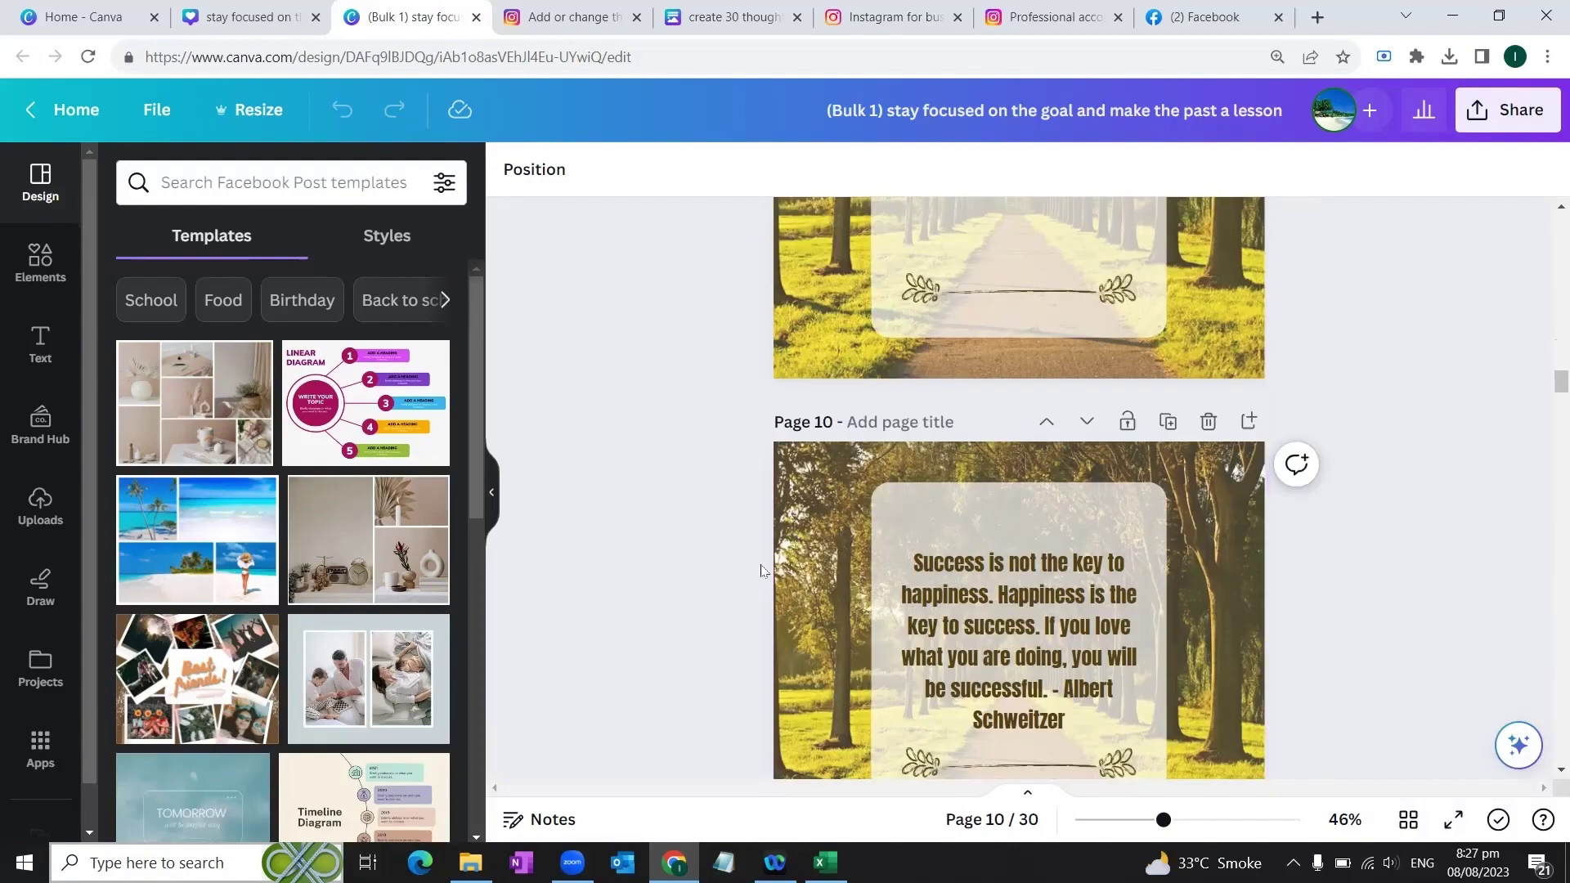
pyautogui.hotkey('alt', 'Tab')
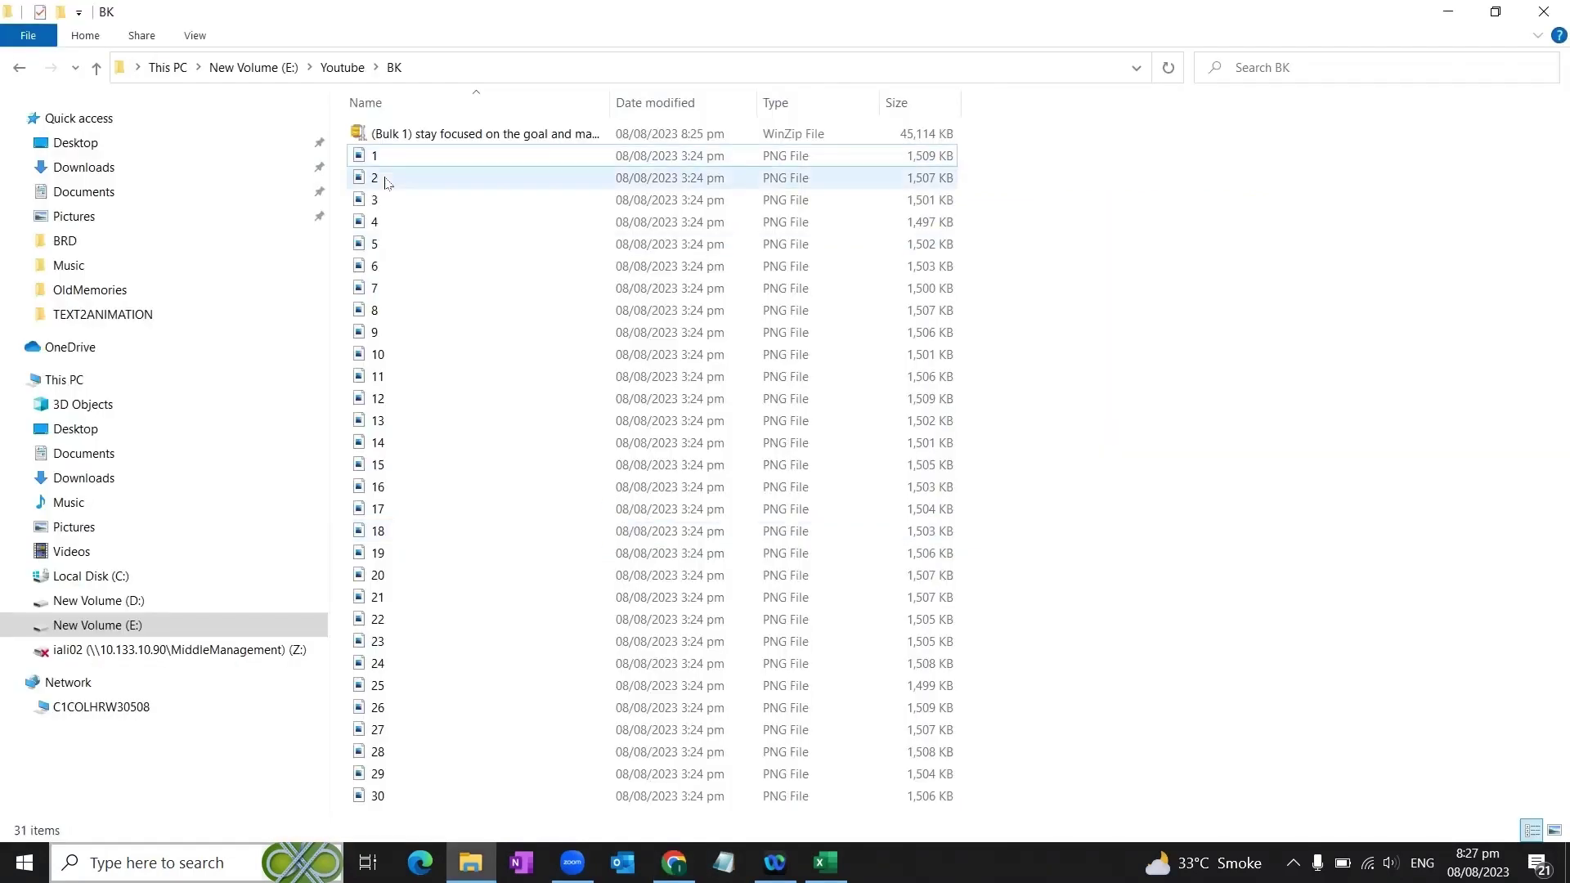
pyautogui.click(422, 158)
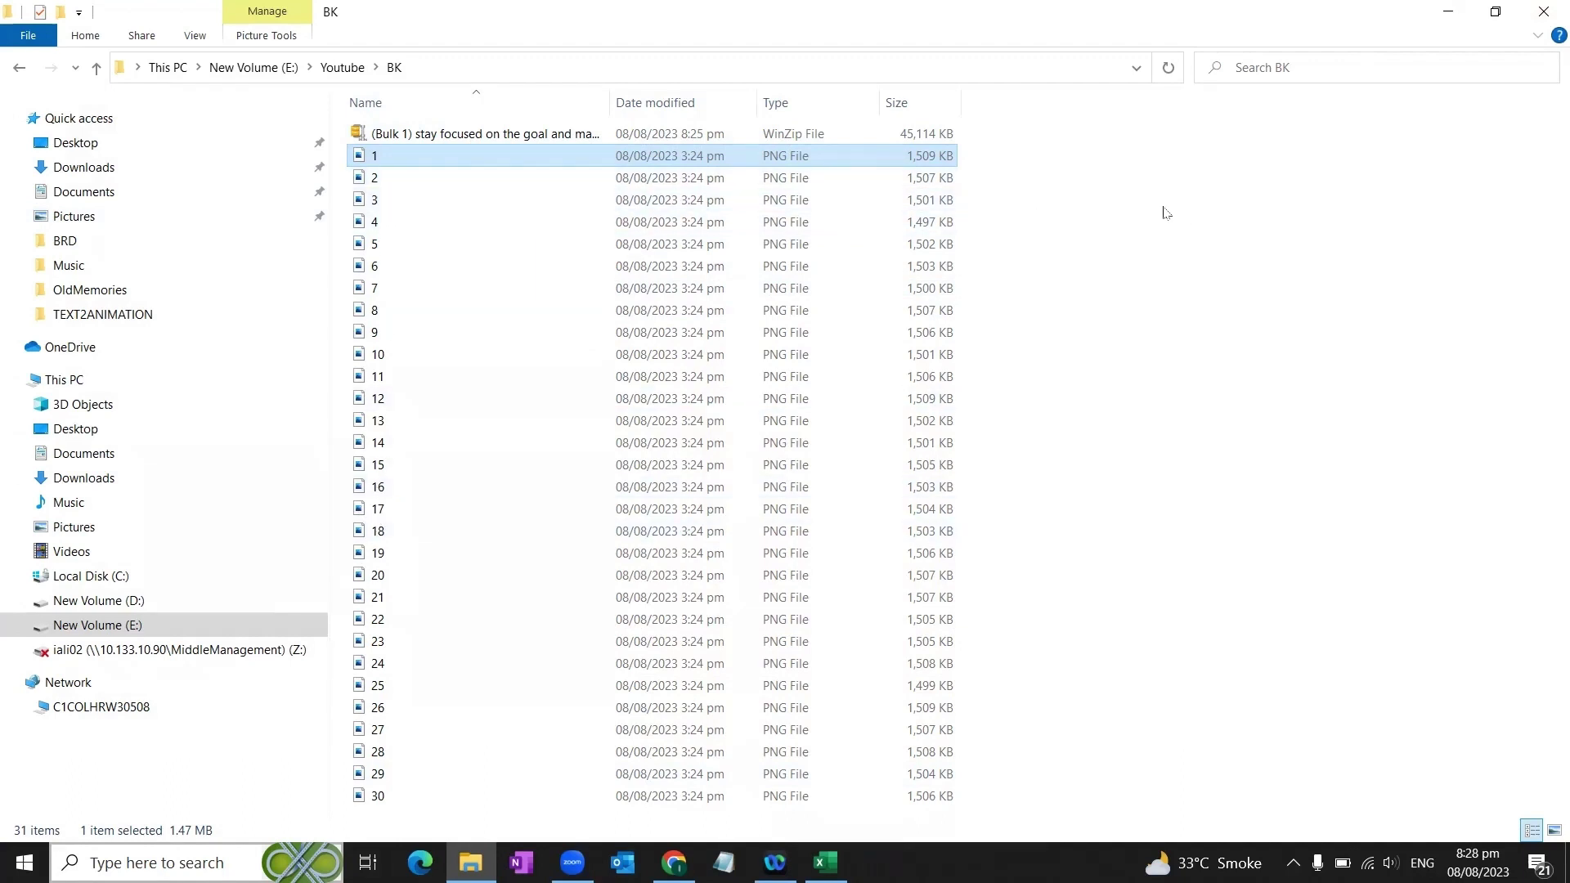
pyautogui.click(411, 179)
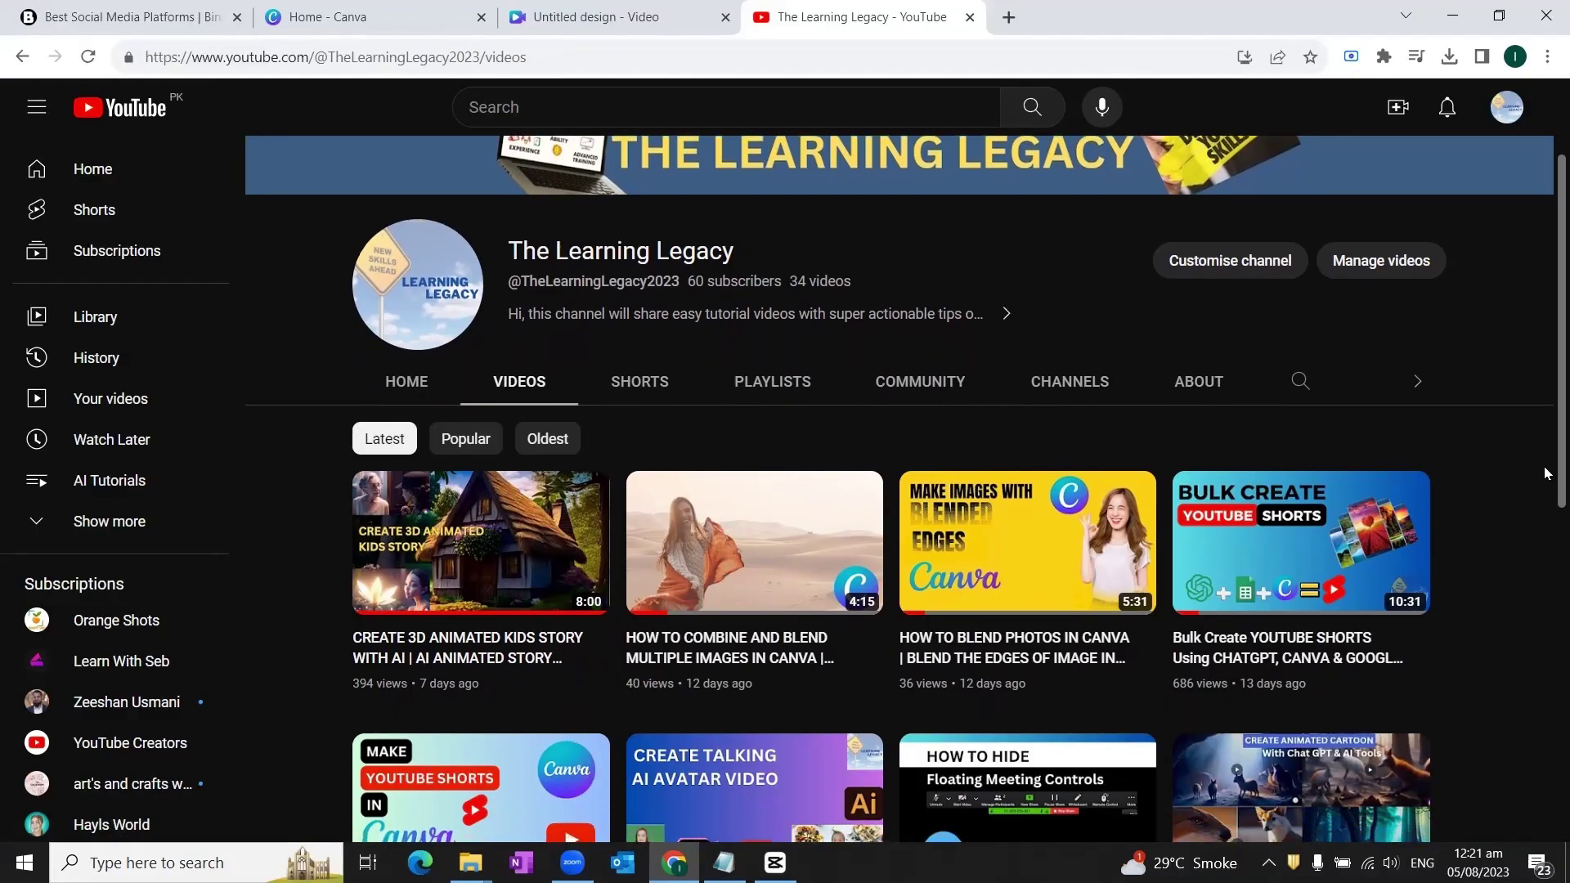
pyautogui.scroll(-1, 1545, 487)
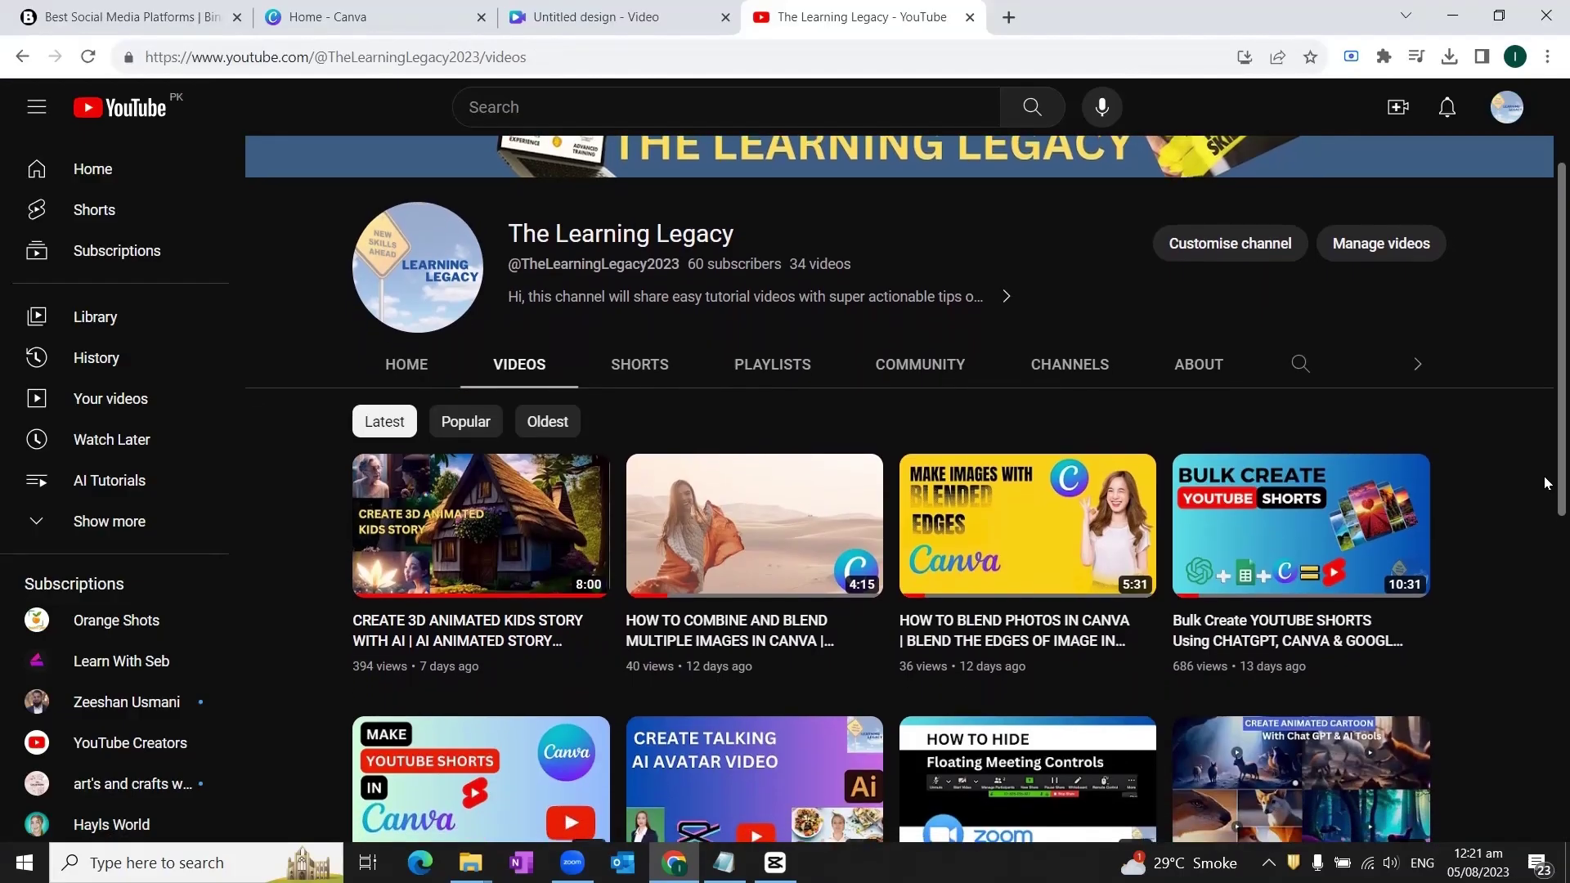
pyautogui.scroll(-2, 1545, 487)
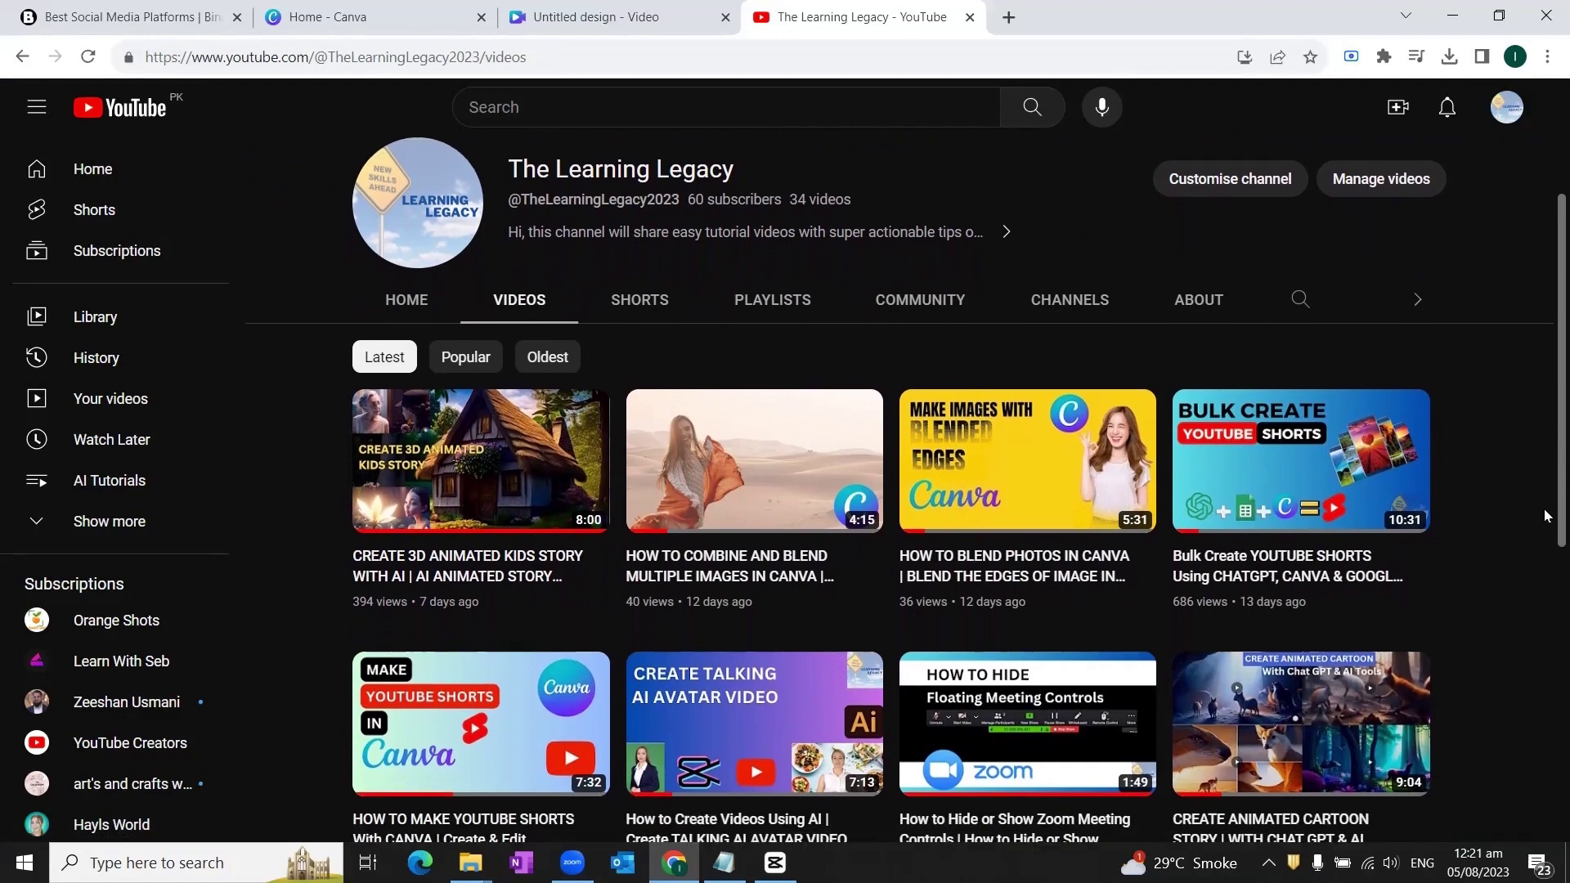
pyautogui.scroll(-1, 1544, 528)
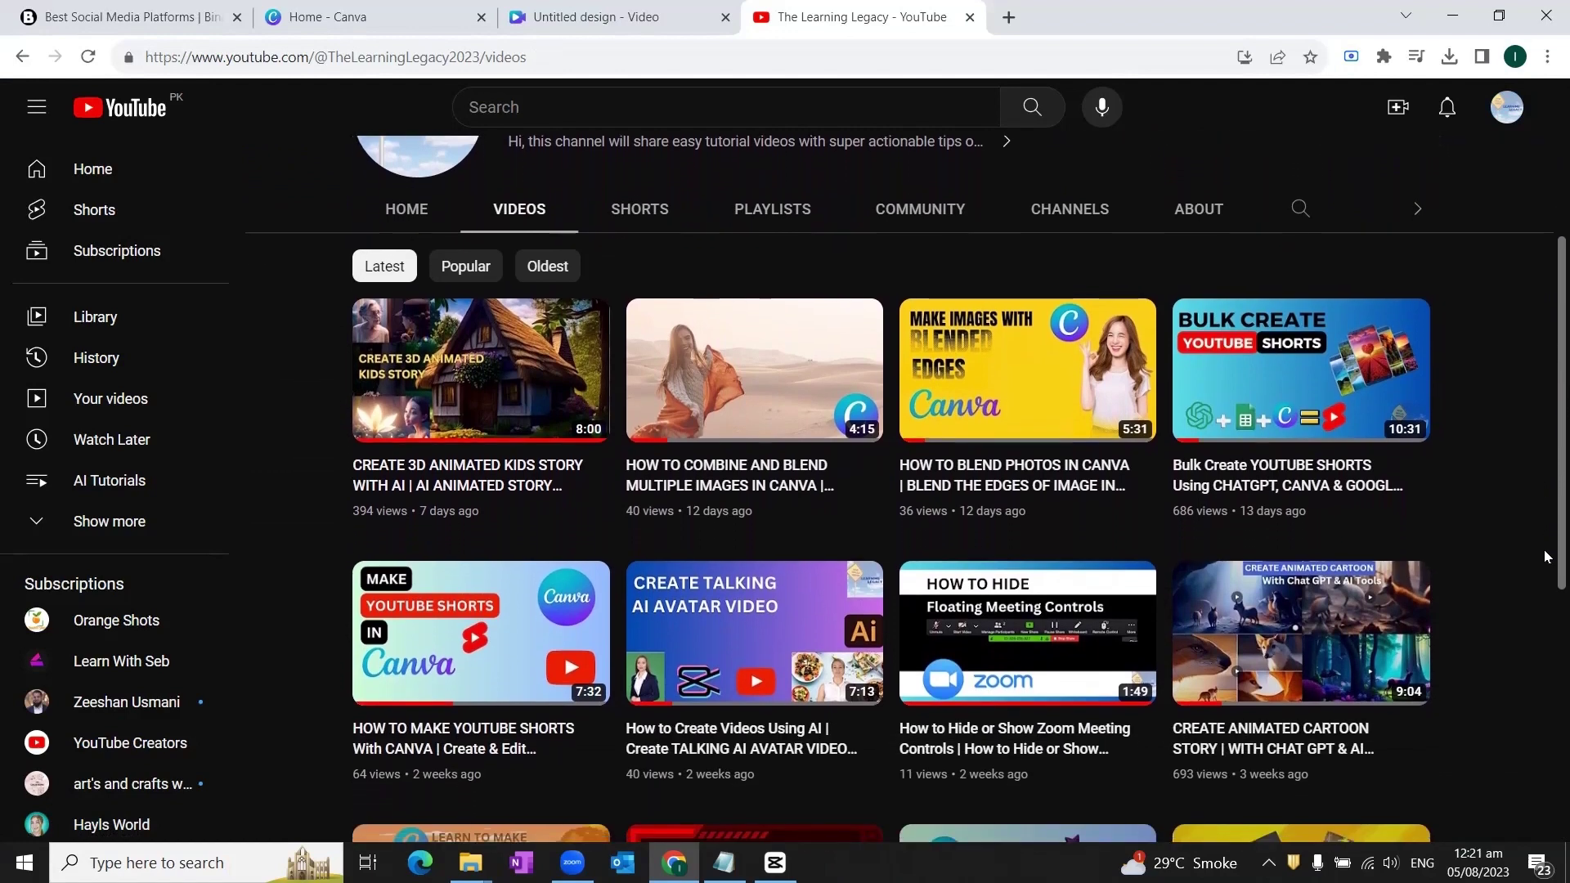
pyautogui.scroll(-1, 1544, 556)
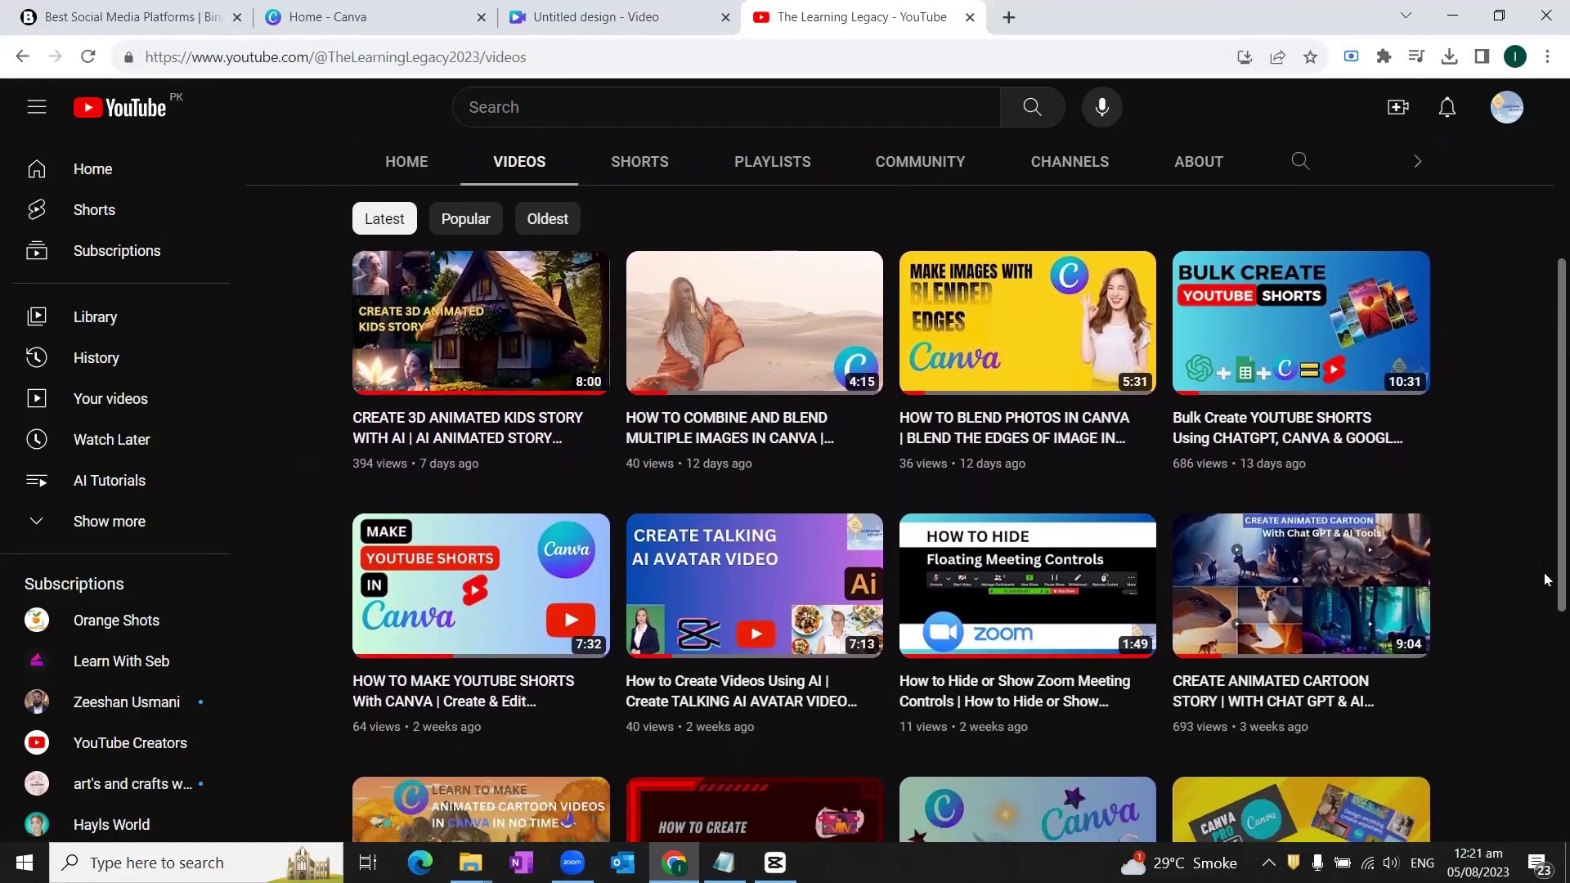
pyautogui.scroll(-1, 1545, 593)
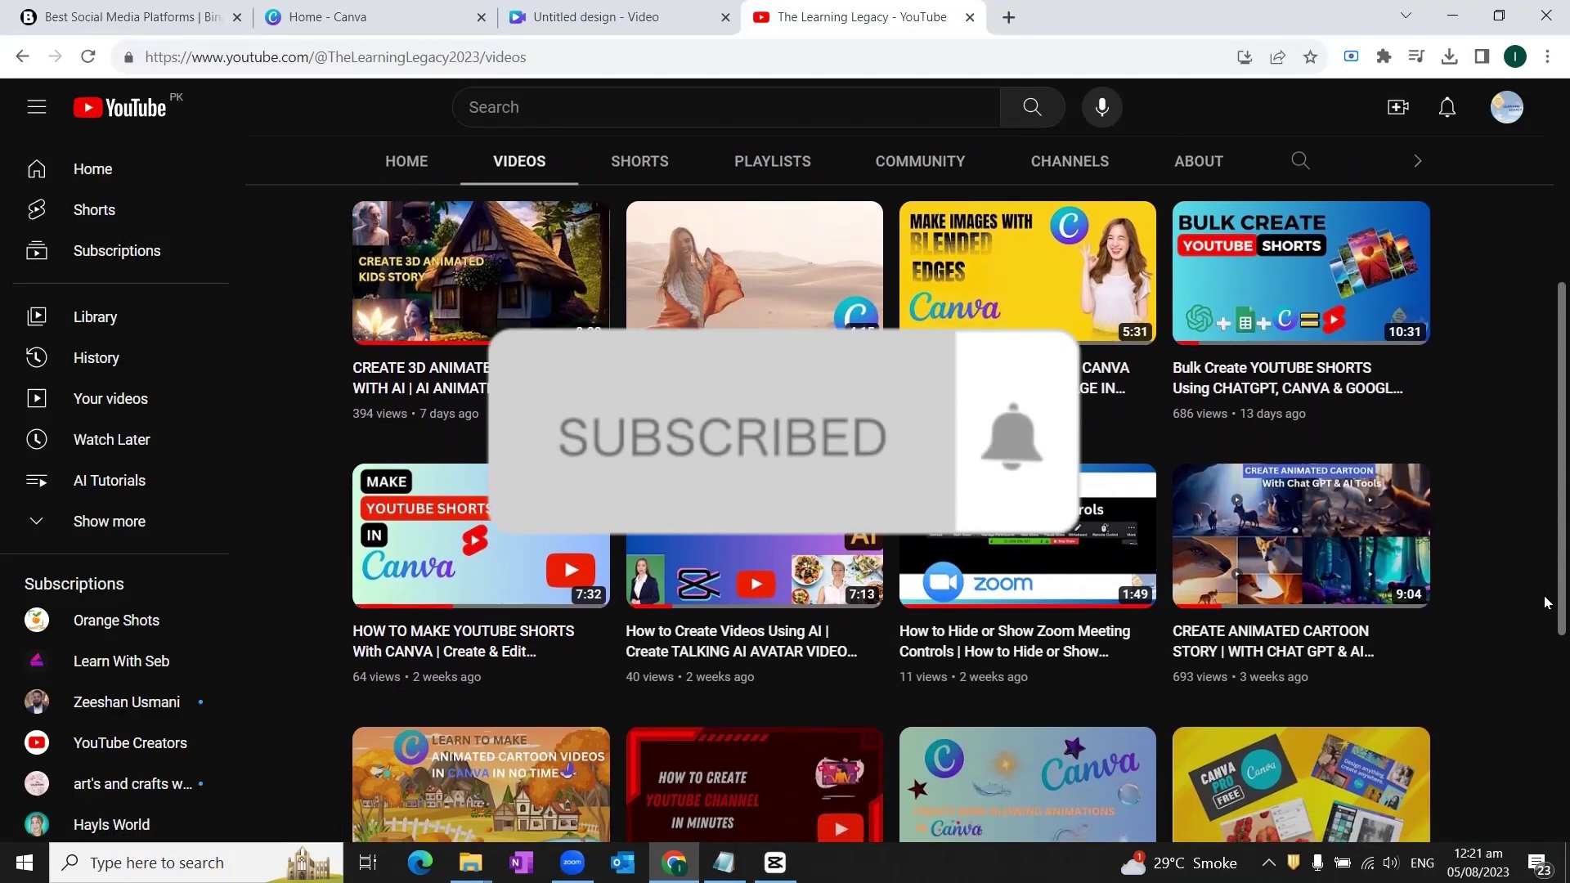
pyautogui.scroll(-1, 1545, 612)
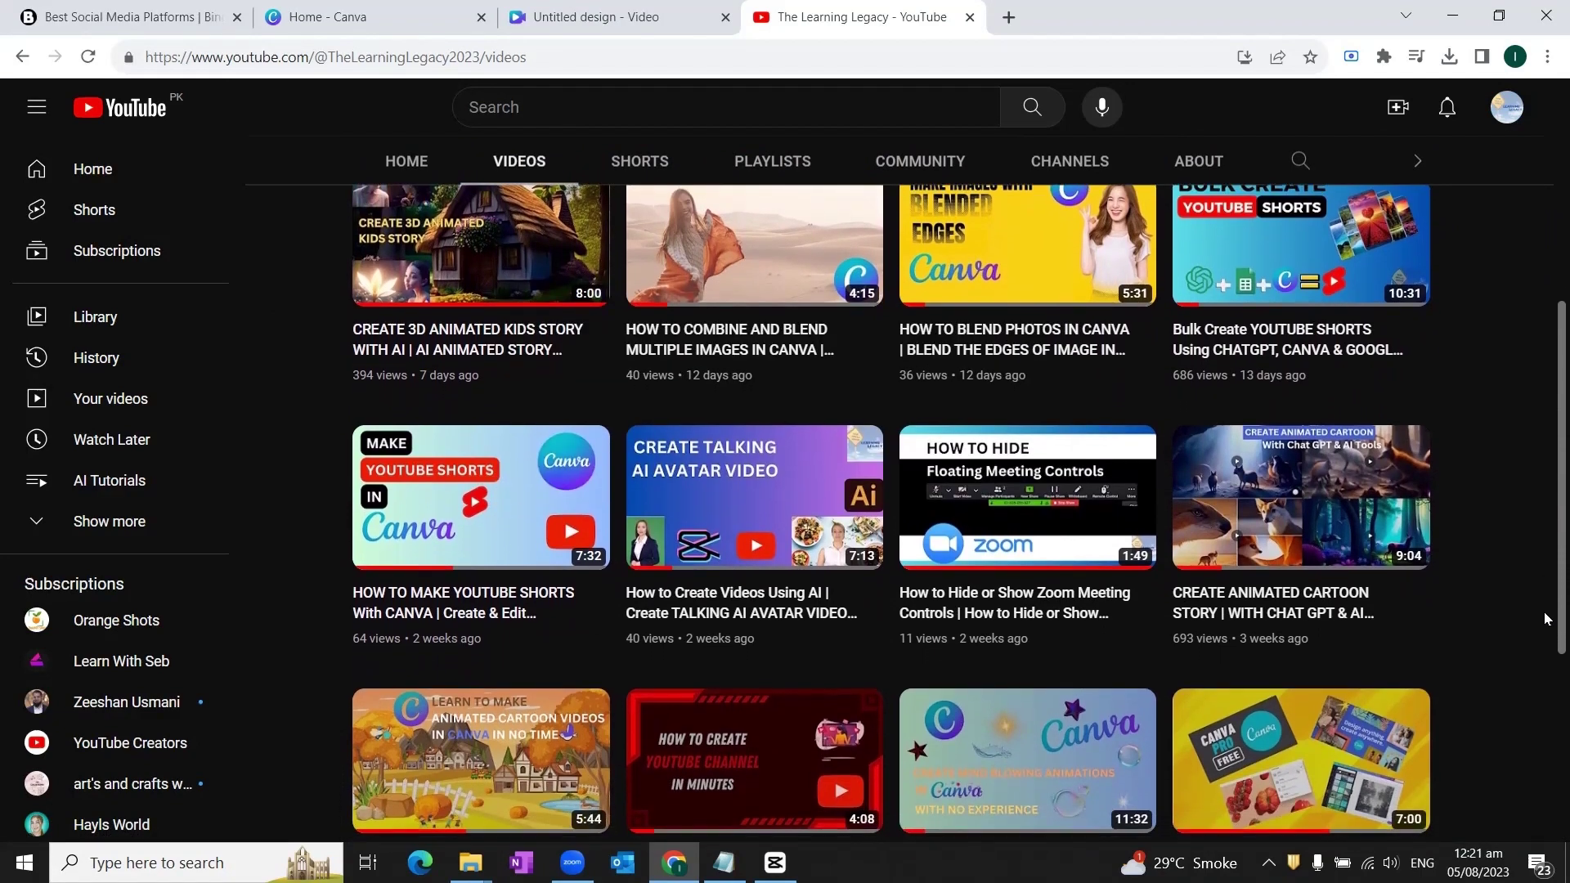
pyautogui.scroll(-1, 1546, 626)
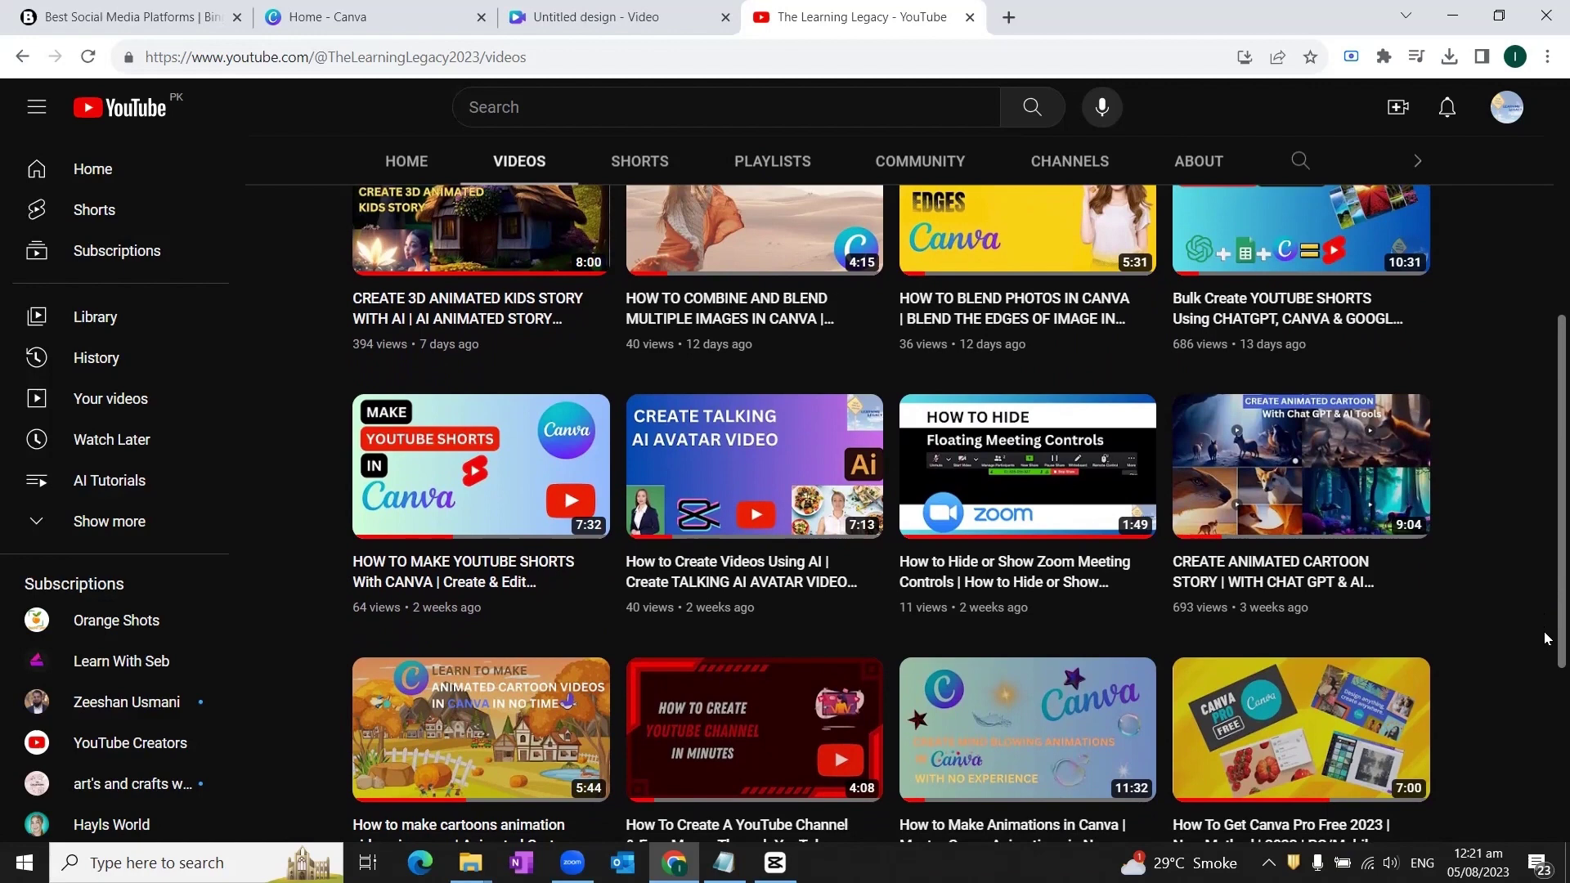
pyautogui.scroll(-1, 1547, 650)
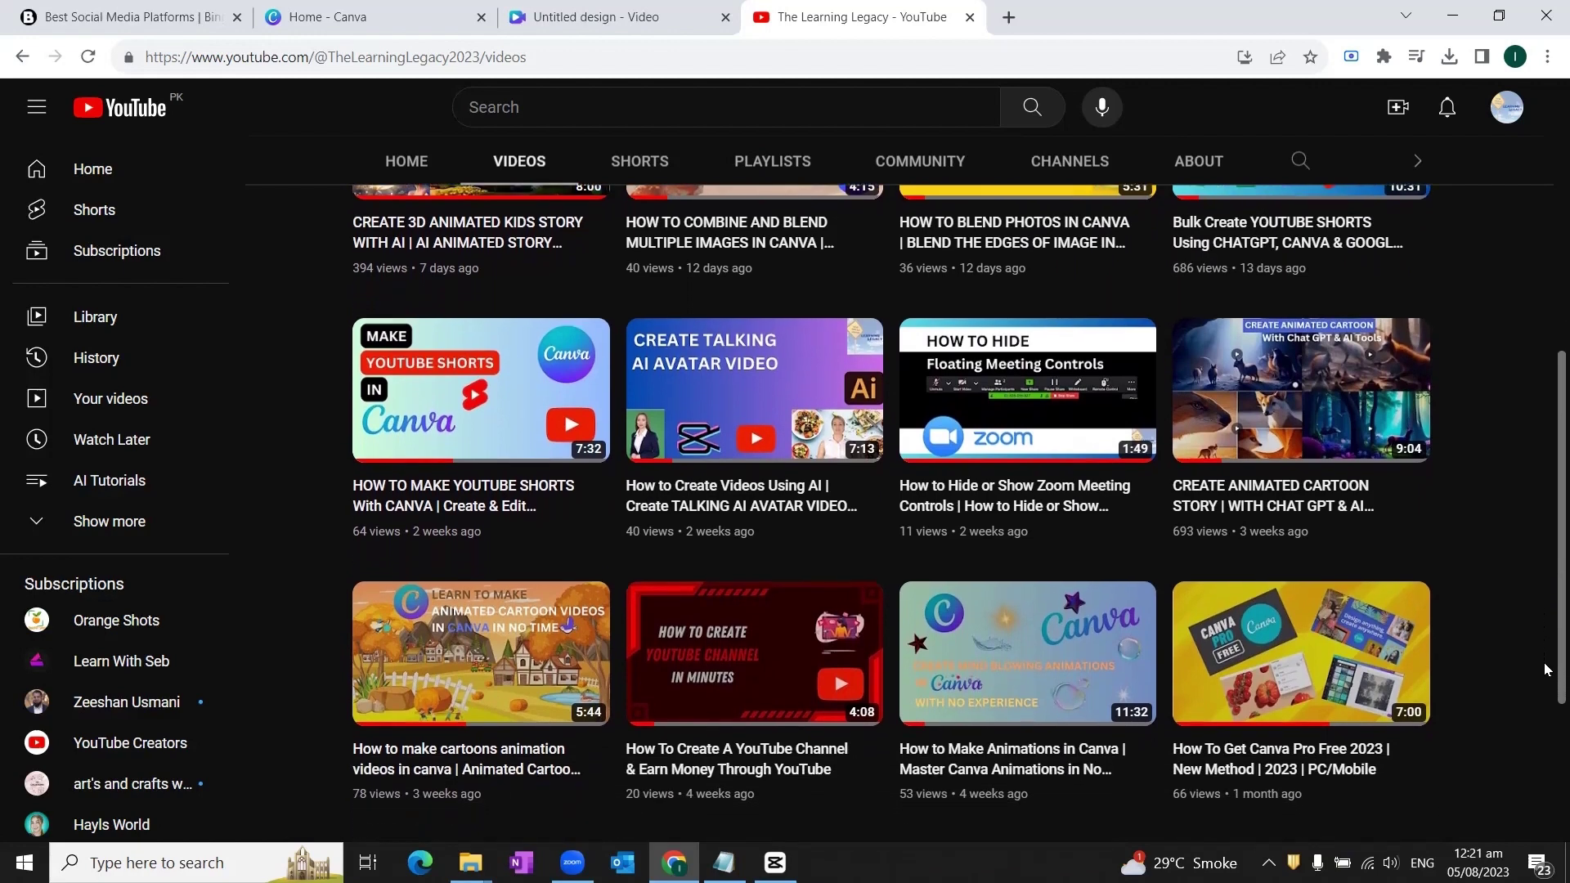
pyautogui.scroll(1, 1546, 659)
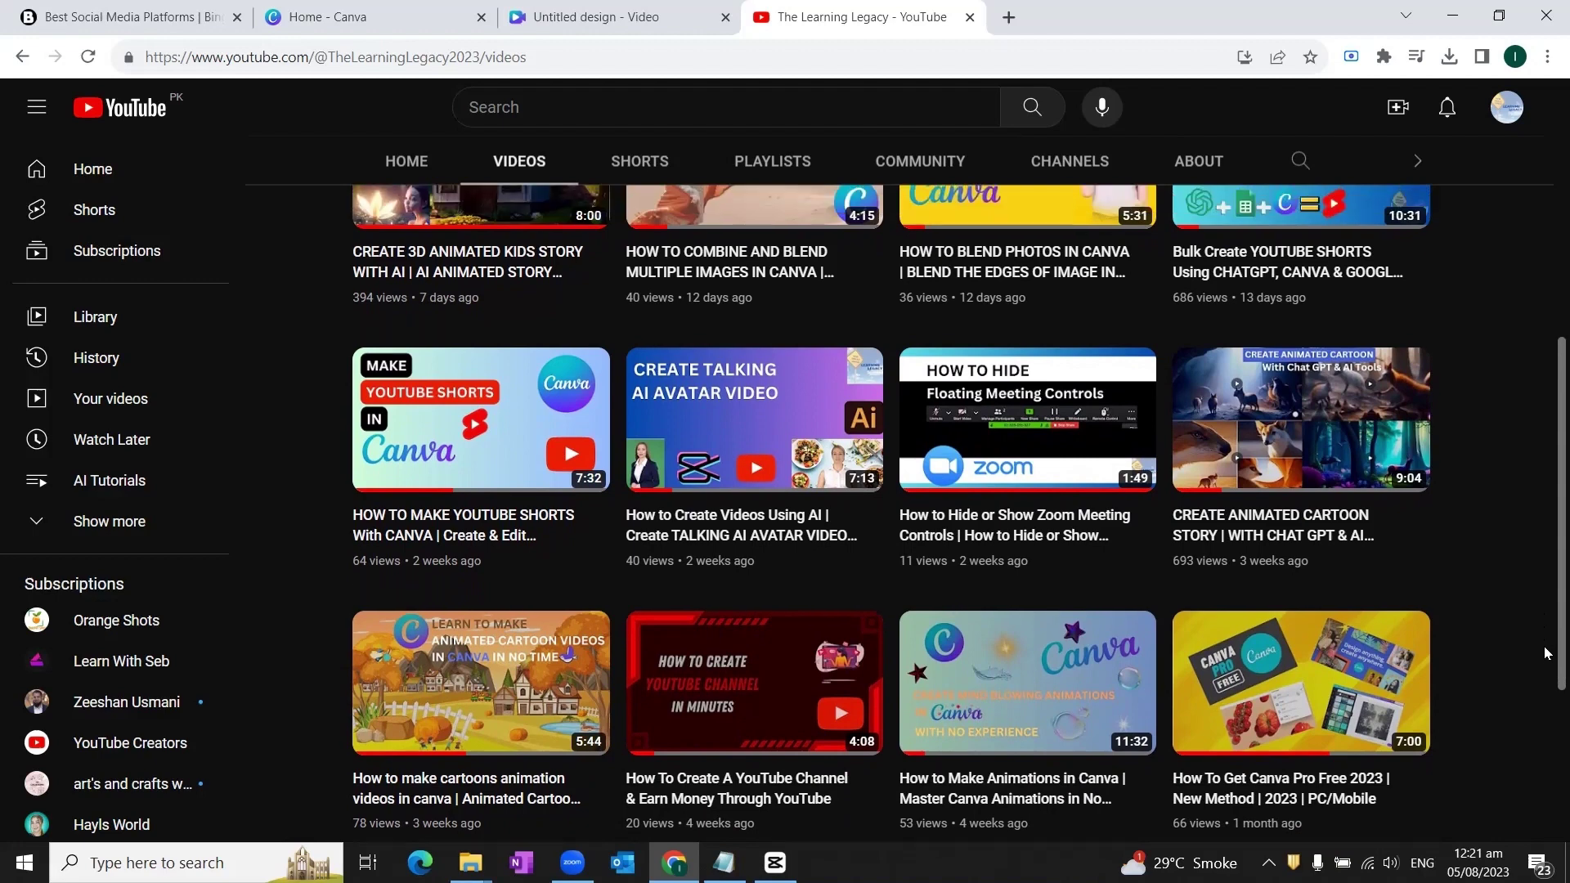
pyautogui.scroll(2, 1548, 646)
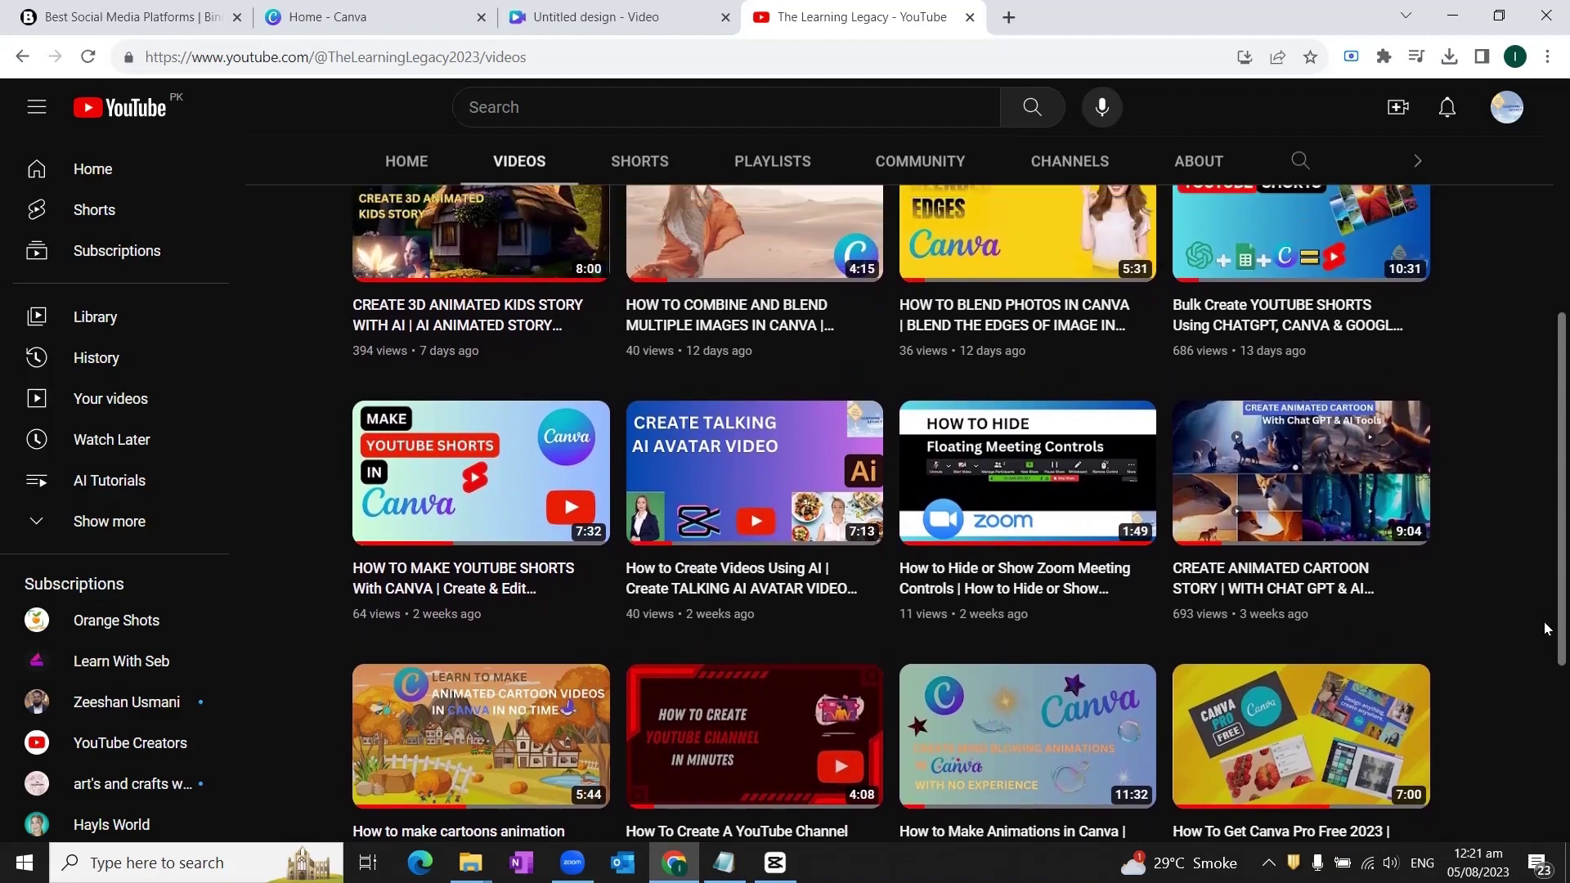
pyautogui.scroll(2, 1546, 609)
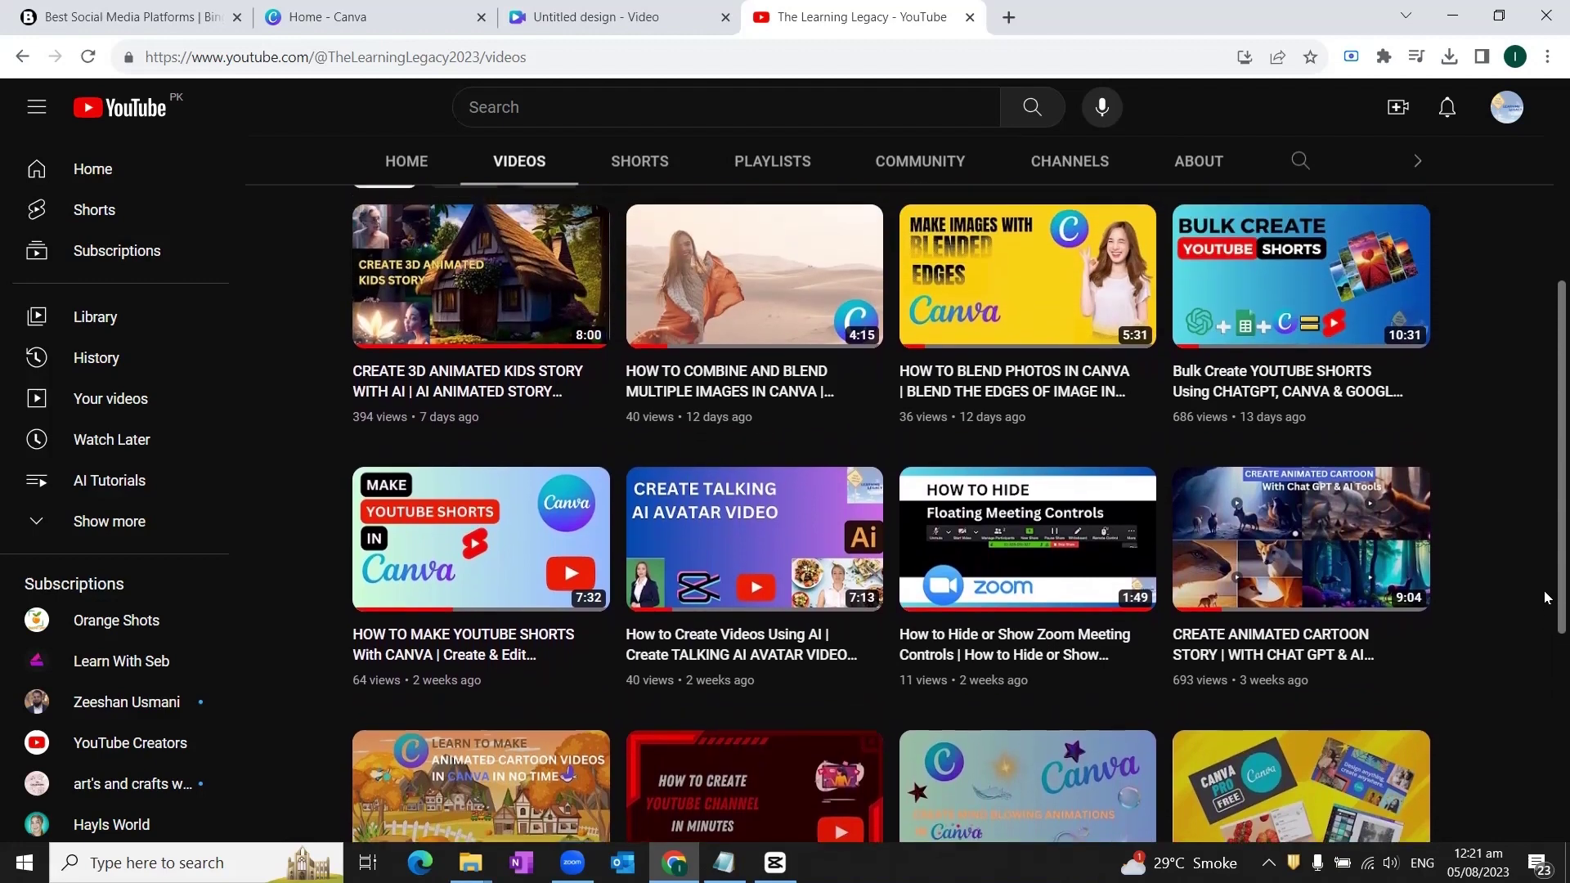